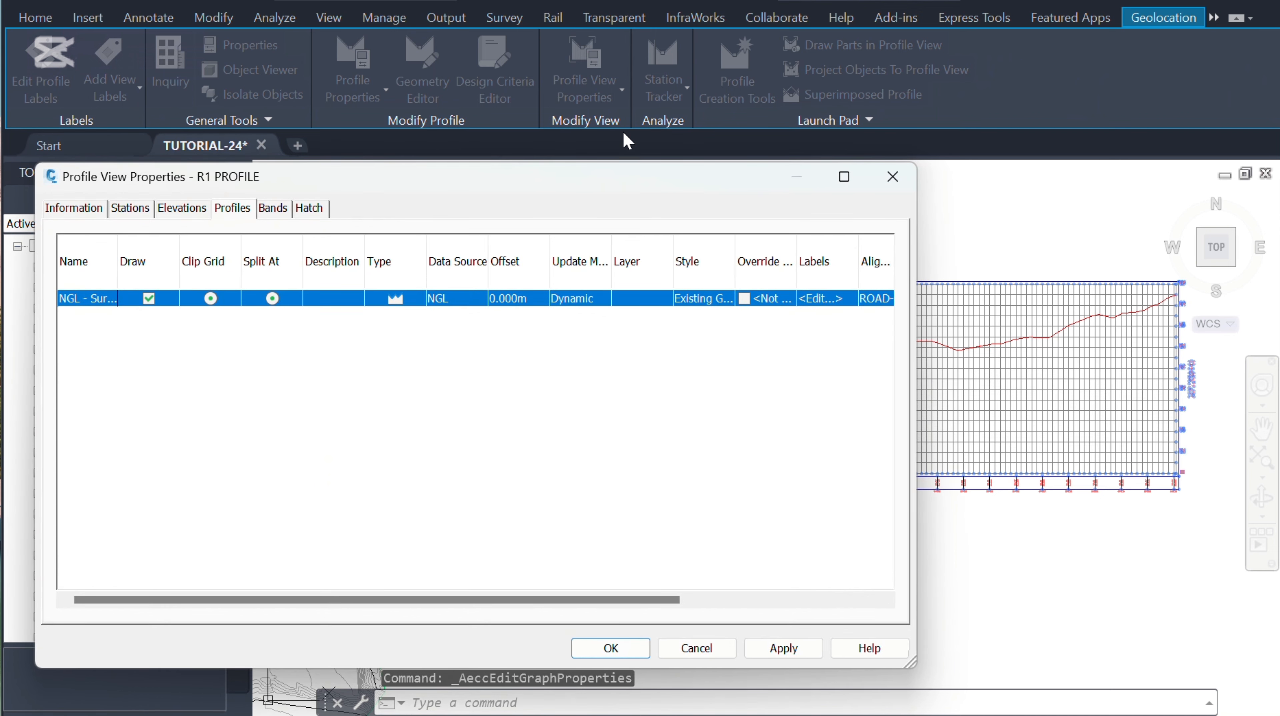
Review the object styles available for the R1 PROFILE profile view without changing the current one
click(86, 211)
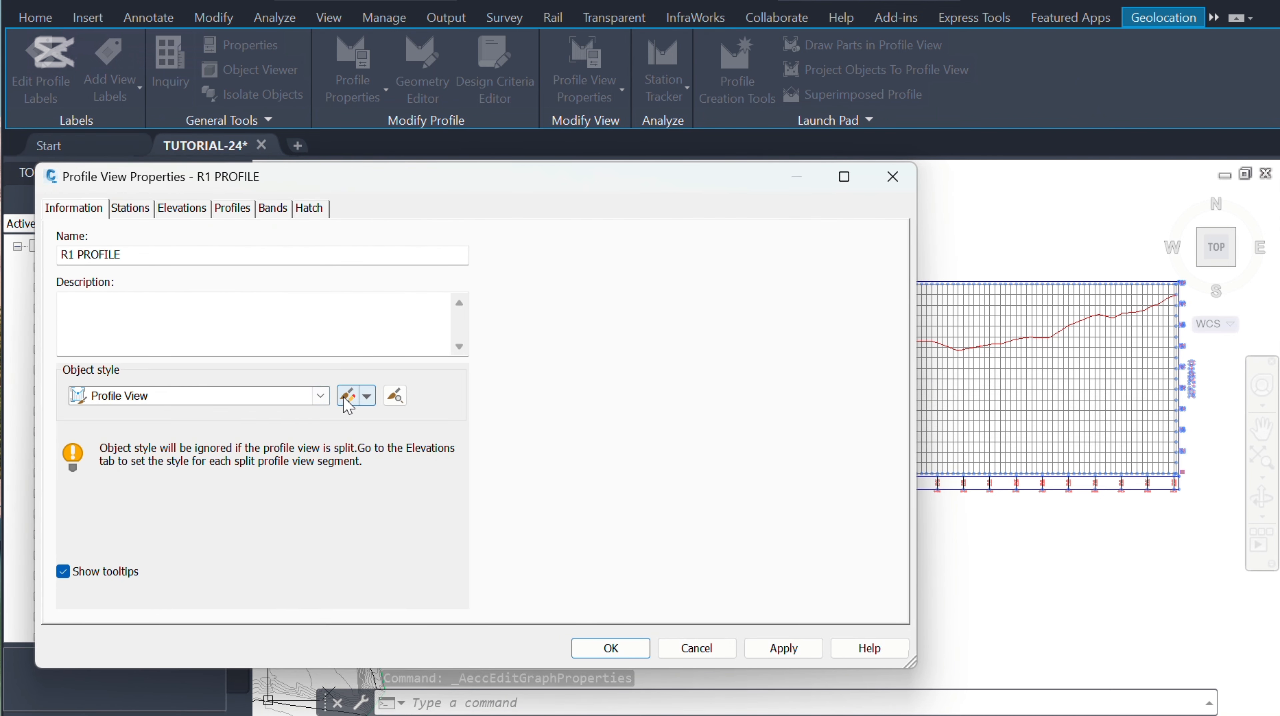
click(320, 396)
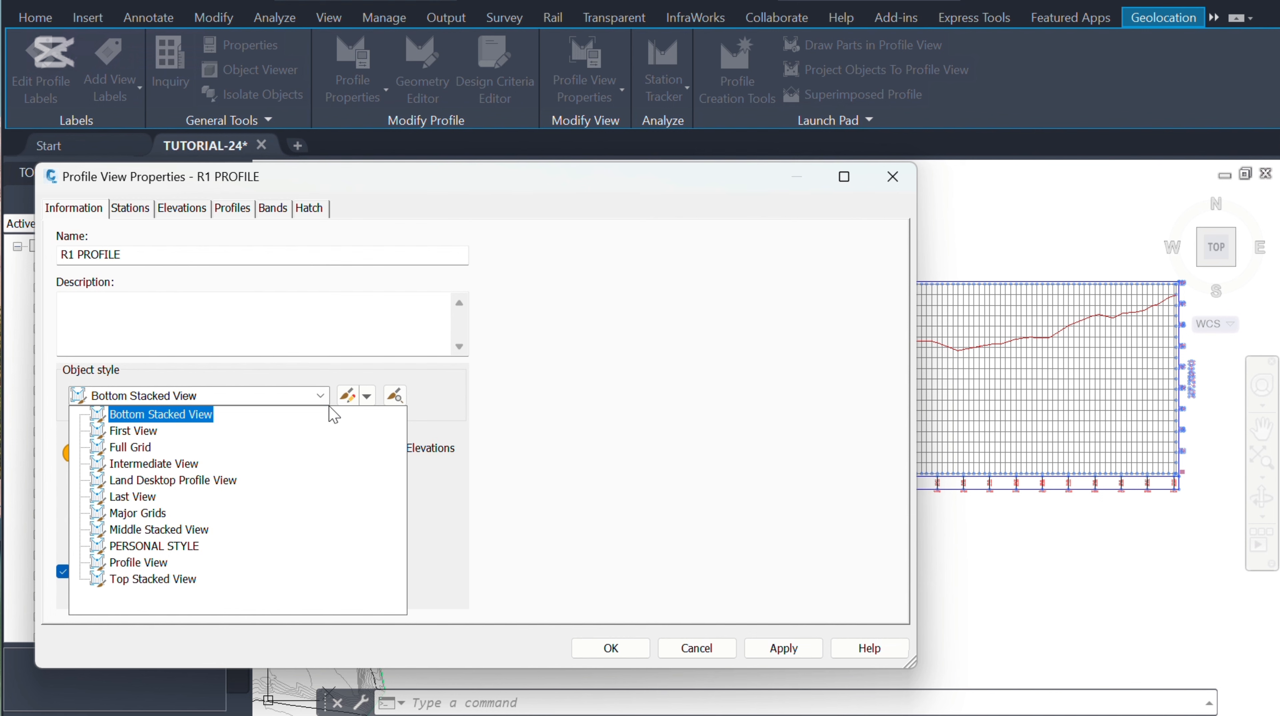
click(322, 397)
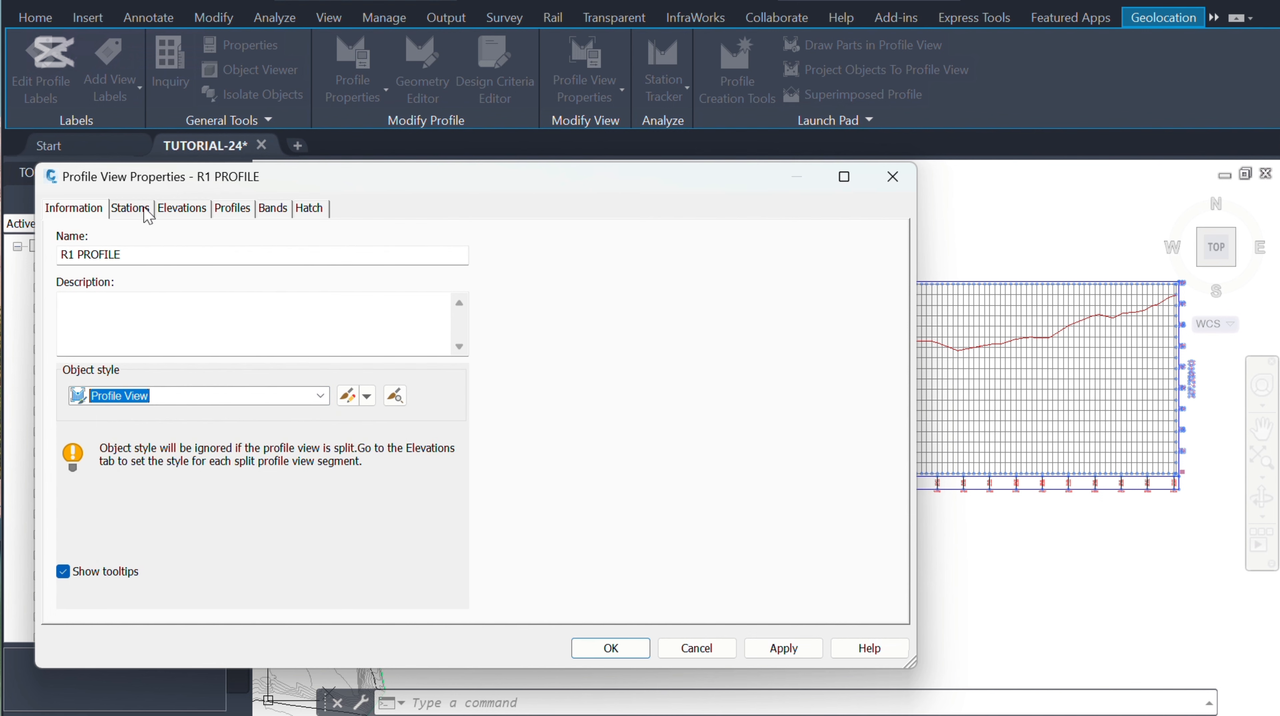
Try a user-specified elevation height with Split profile view enabled, and return the elevation range to automatic height
click(184, 216)
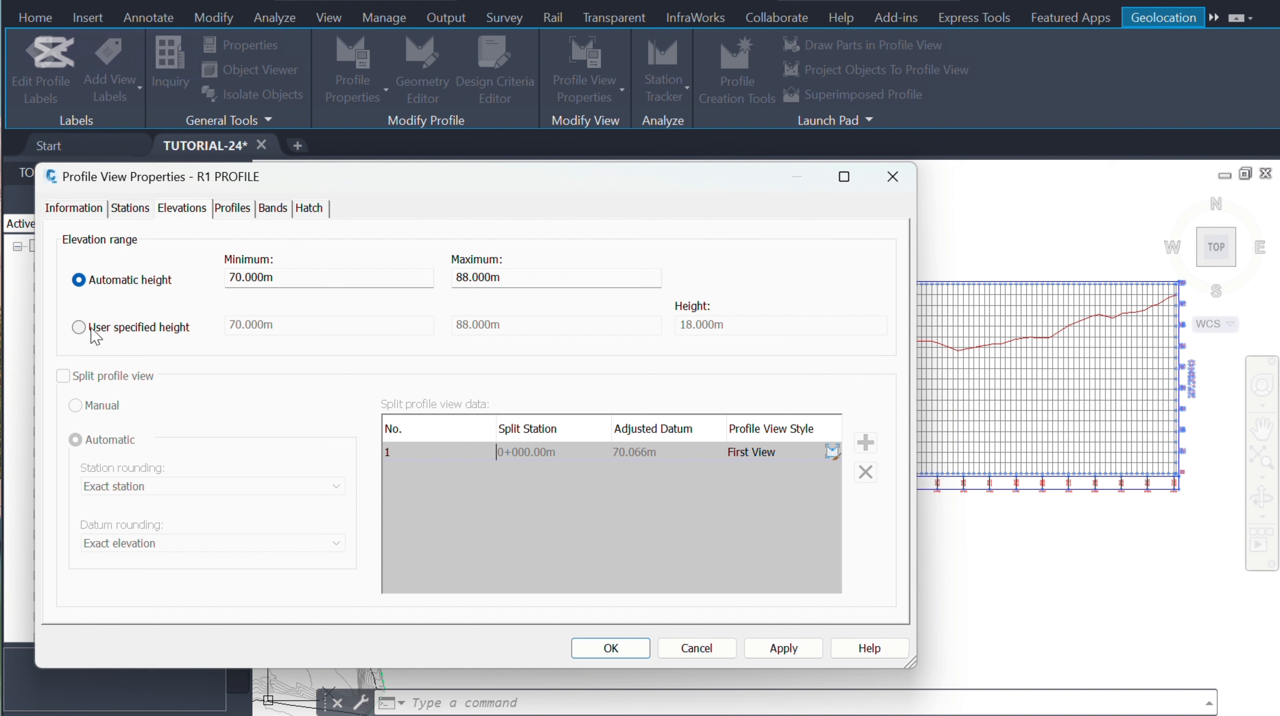
click(79, 327)
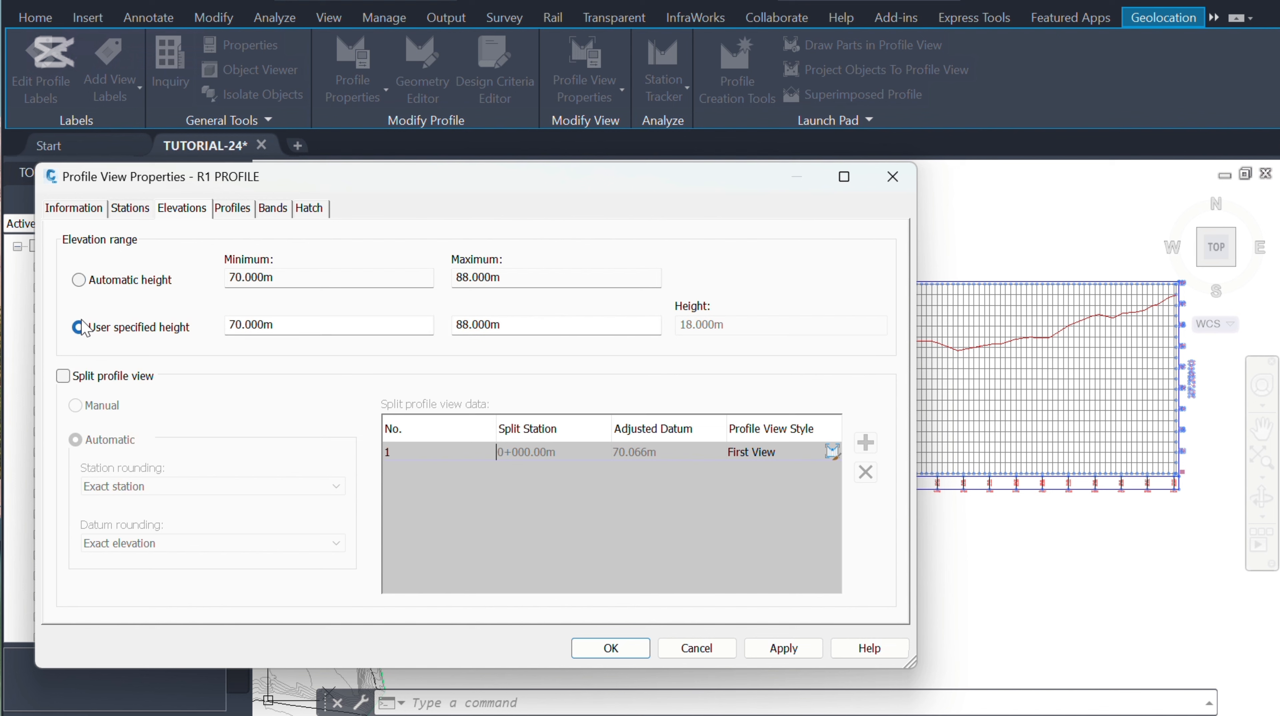
click(63, 376)
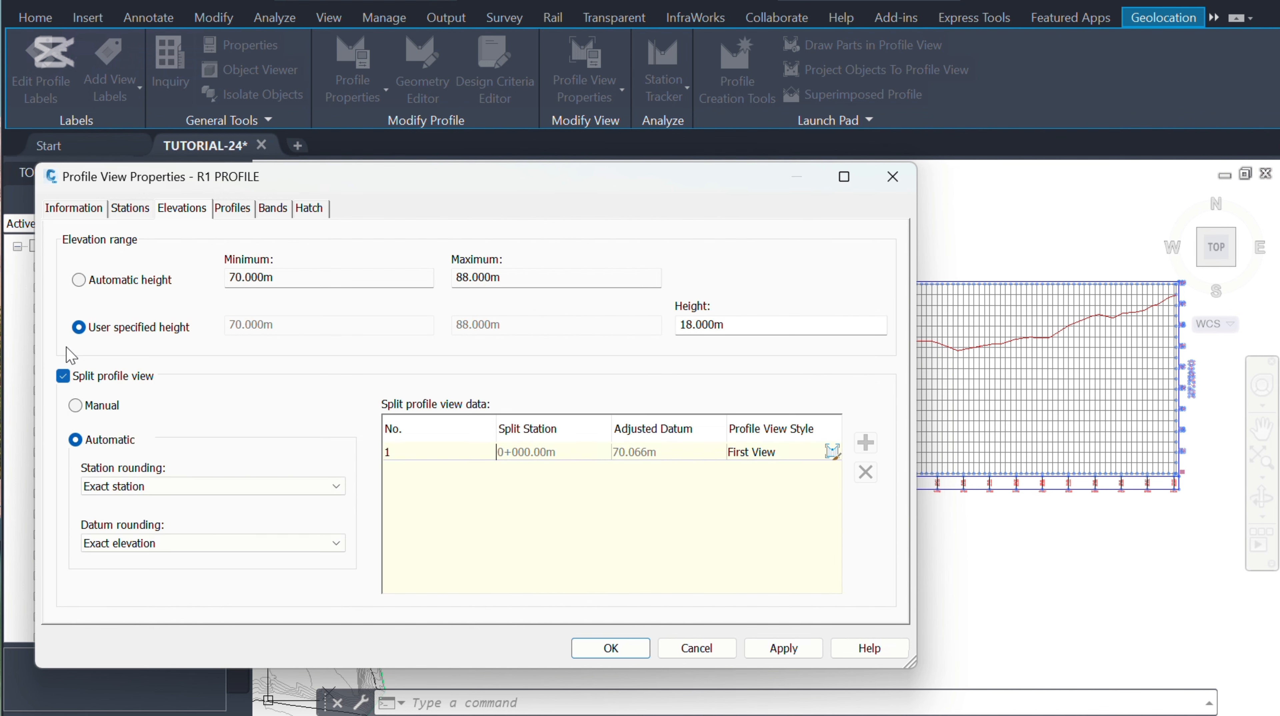
click(79, 280)
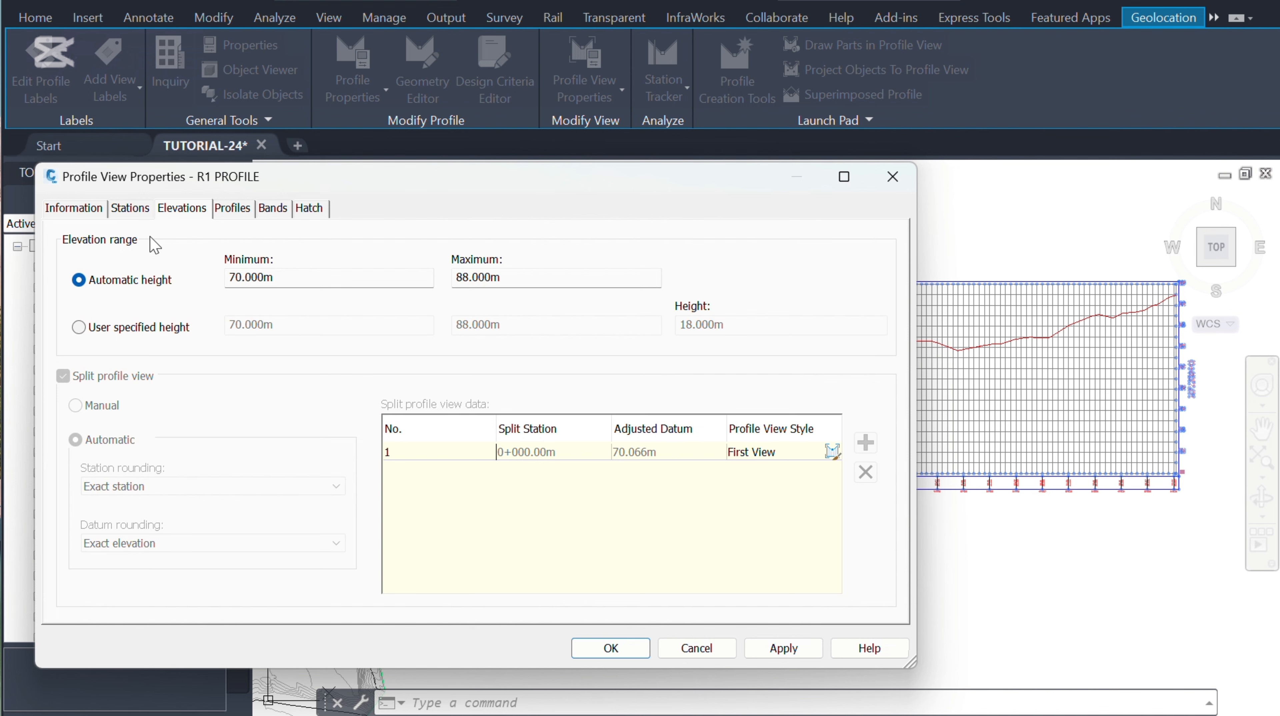
Turn off drawing of the NGL surface profile and apply it, and turn the profile's drawing back on
click(233, 209)
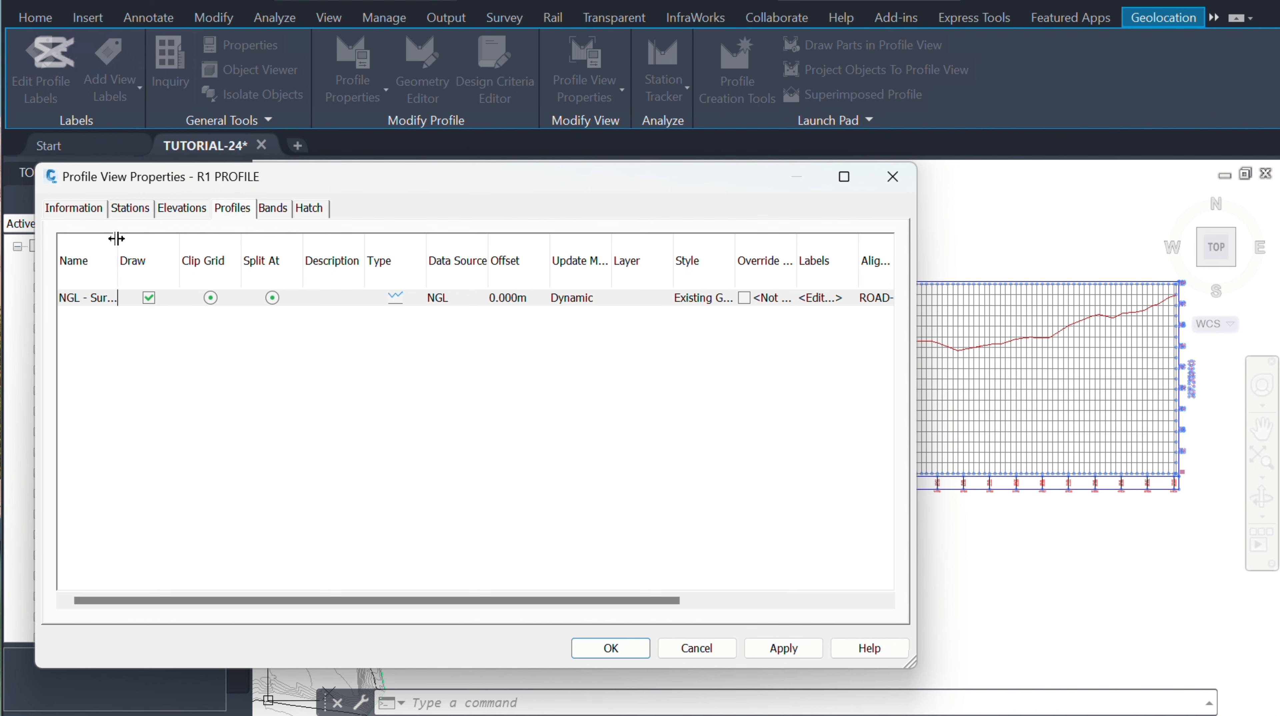
drag(119, 235, 142, 235)
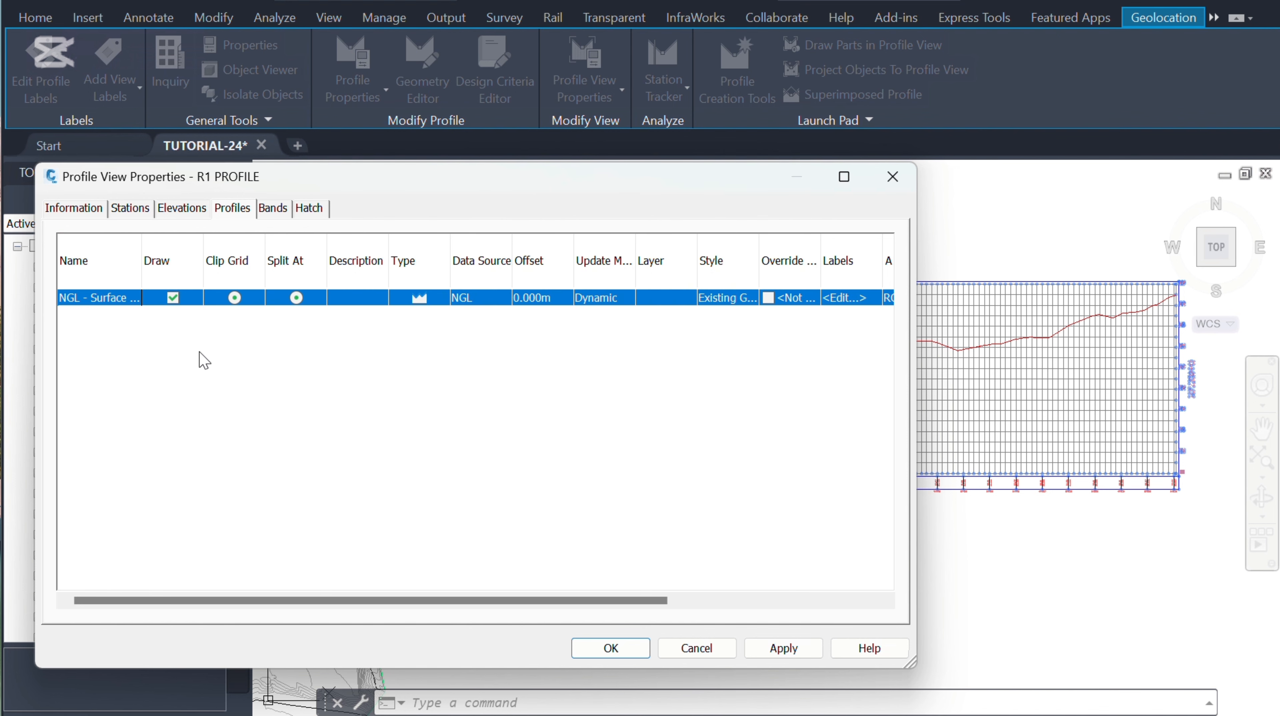
click(173, 298)
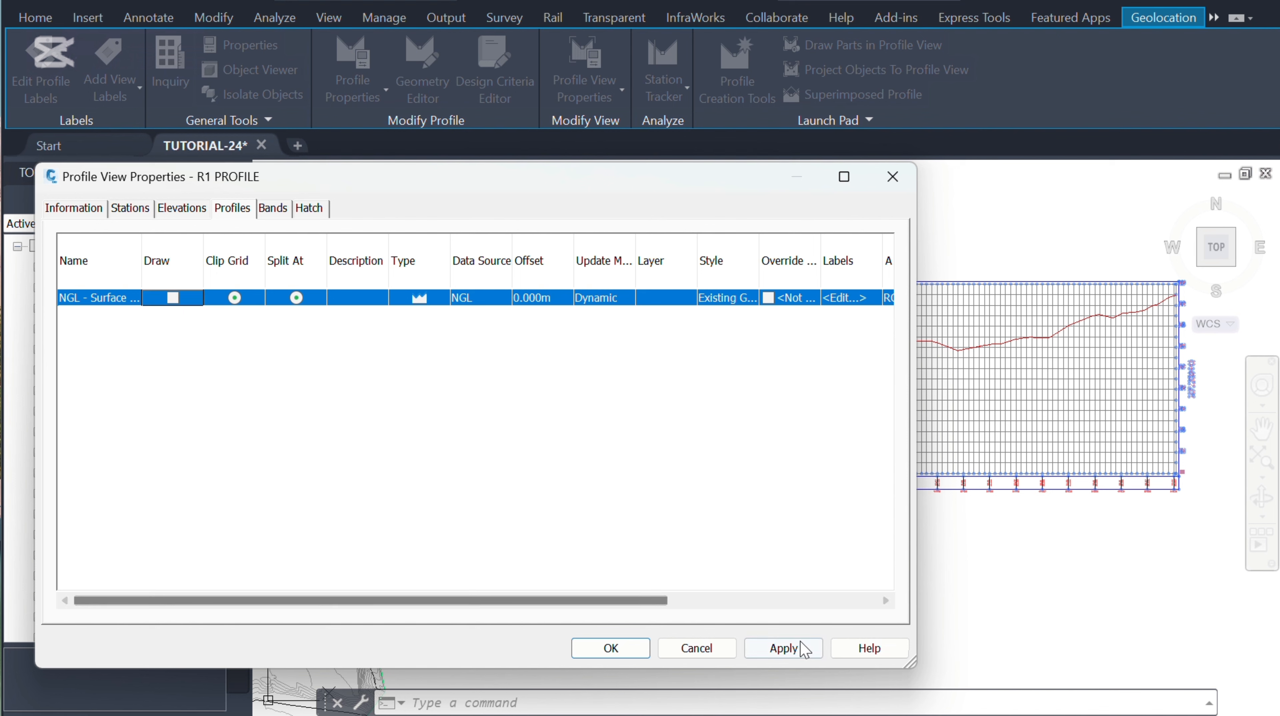
click(783, 648)
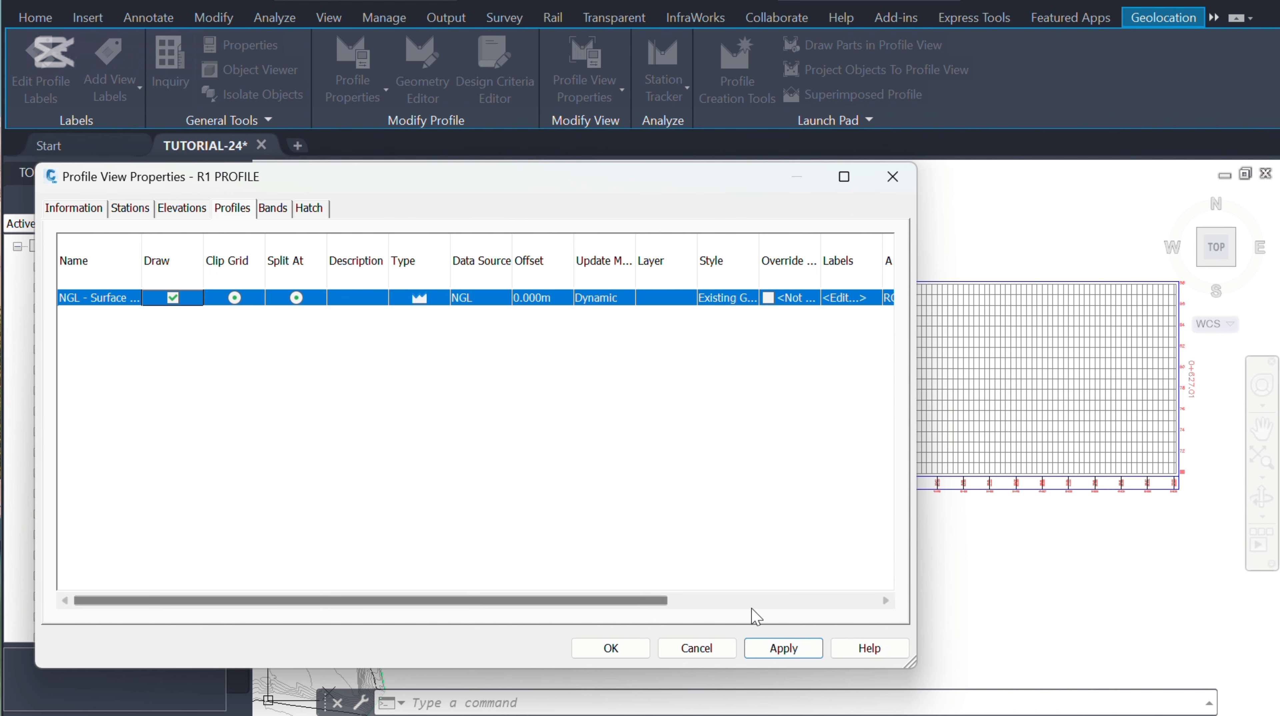
click(786, 651)
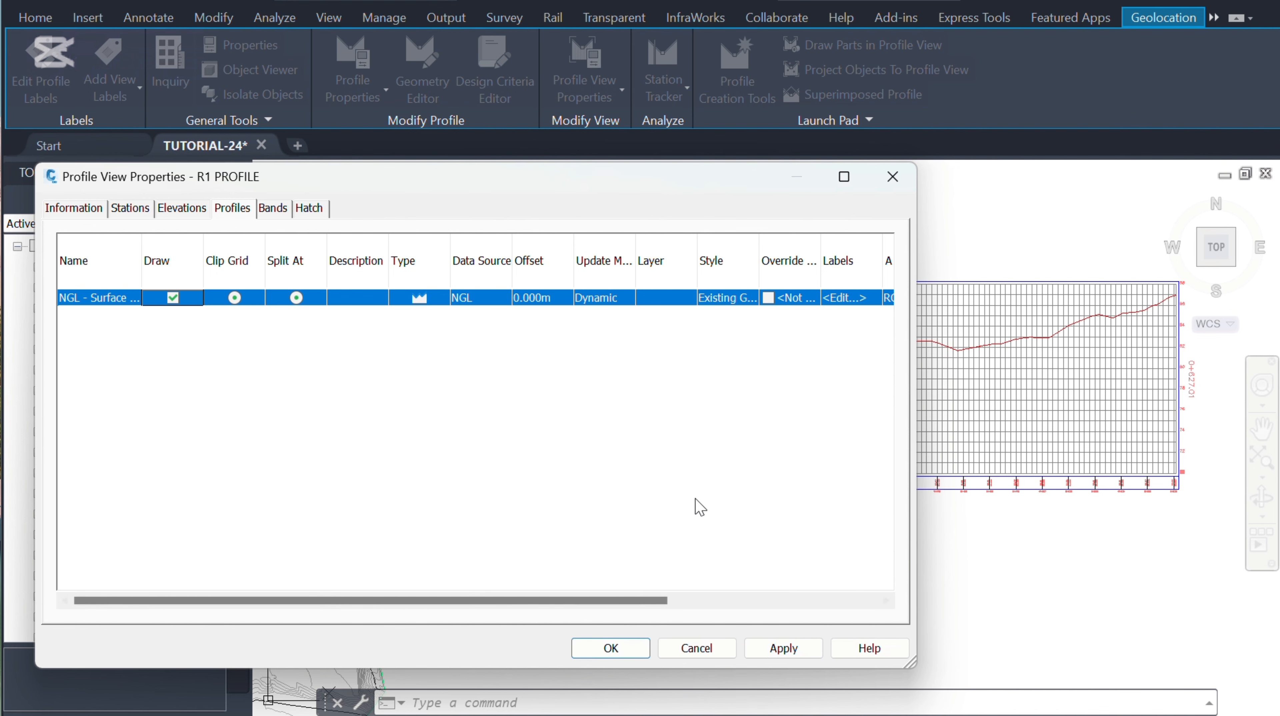
Review the profile styles available for the NGL surface profile and keep its current style
drag(572, 603, 709, 576)
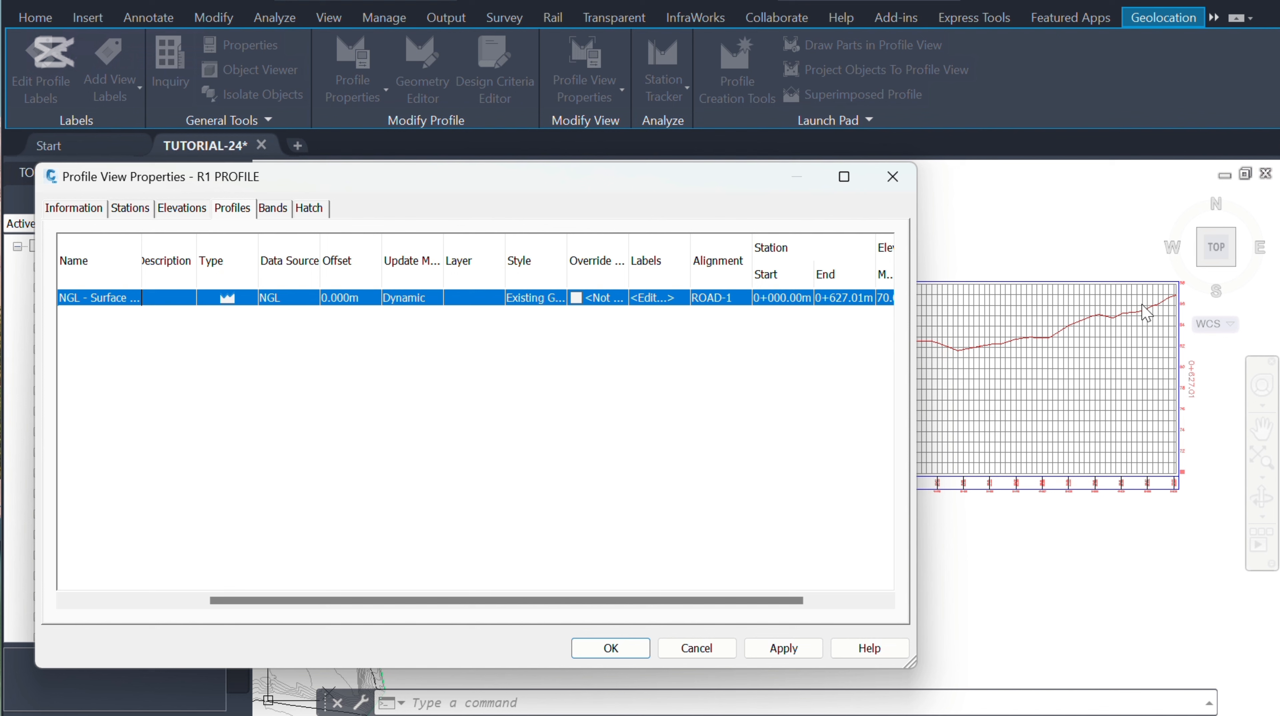
click(536, 277)
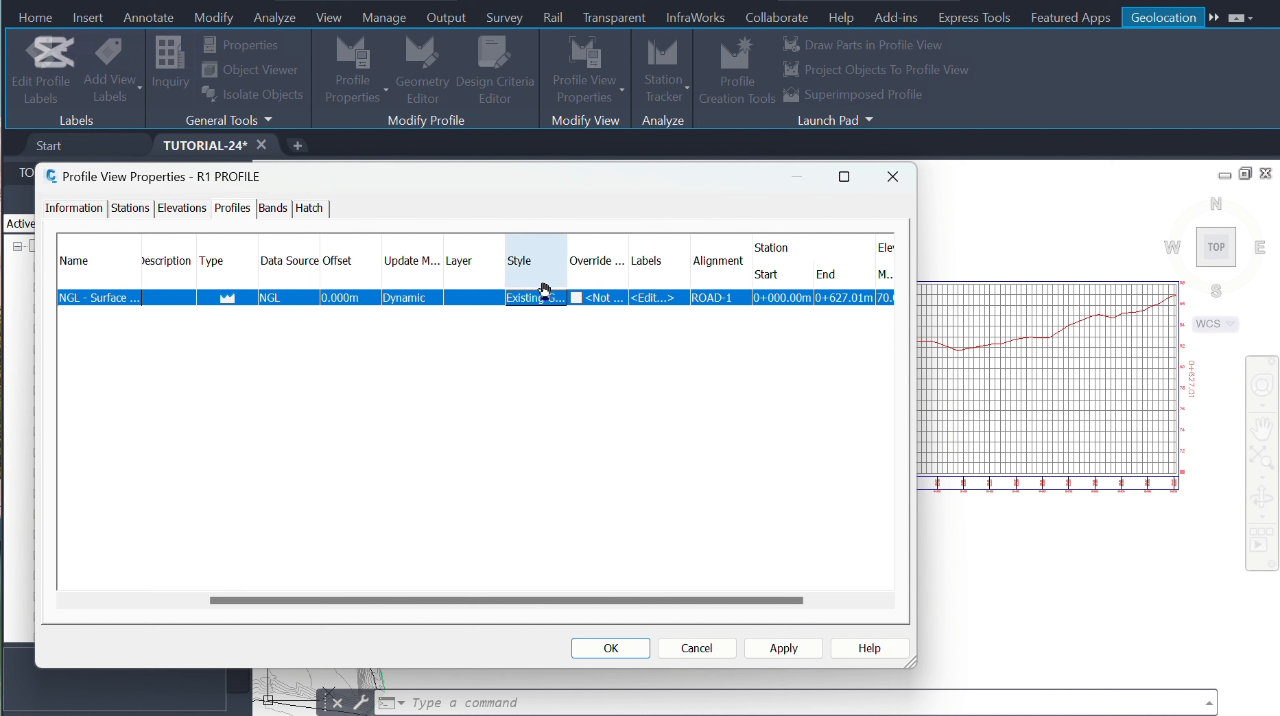
click(560, 299)
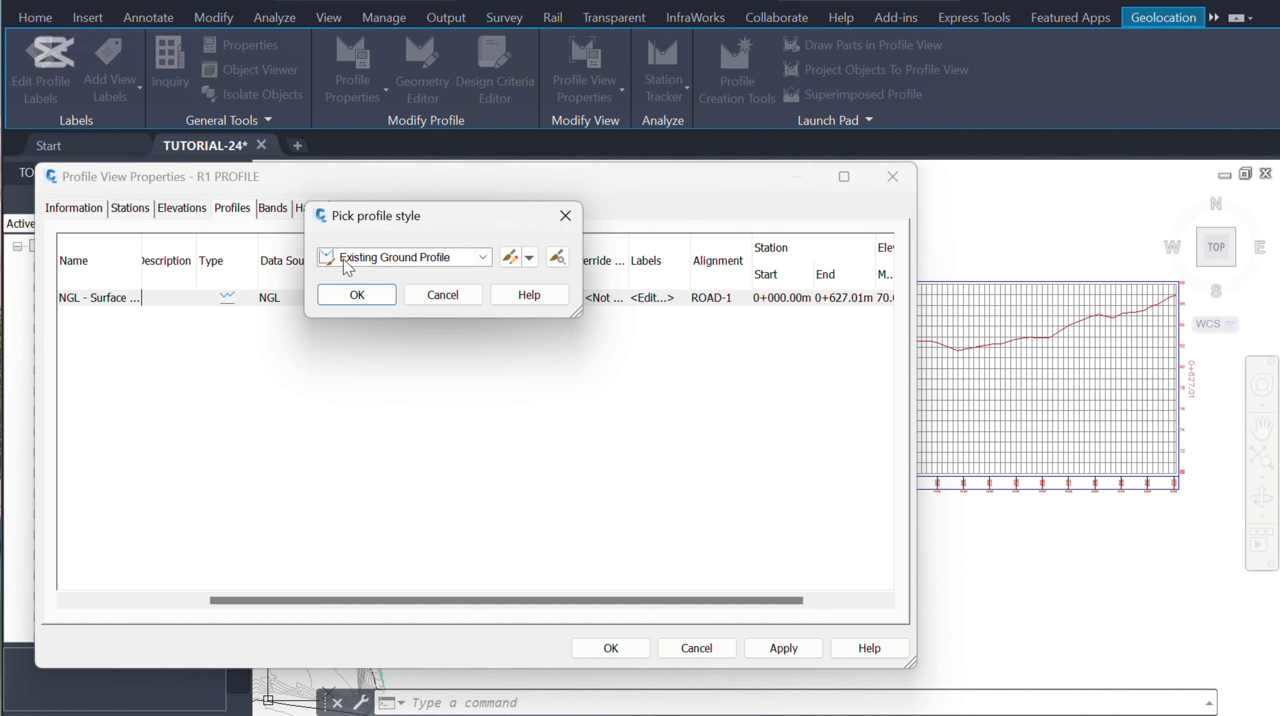
click(484, 258)
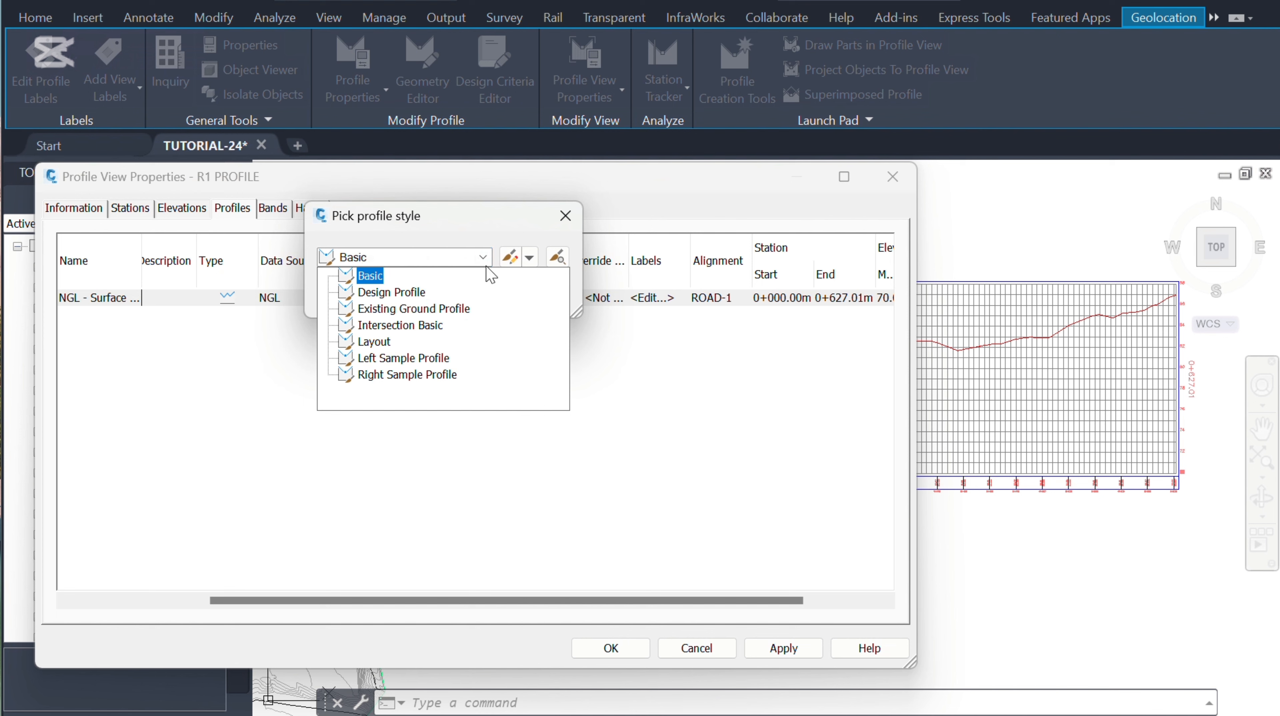
click(488, 261)
click(445, 297)
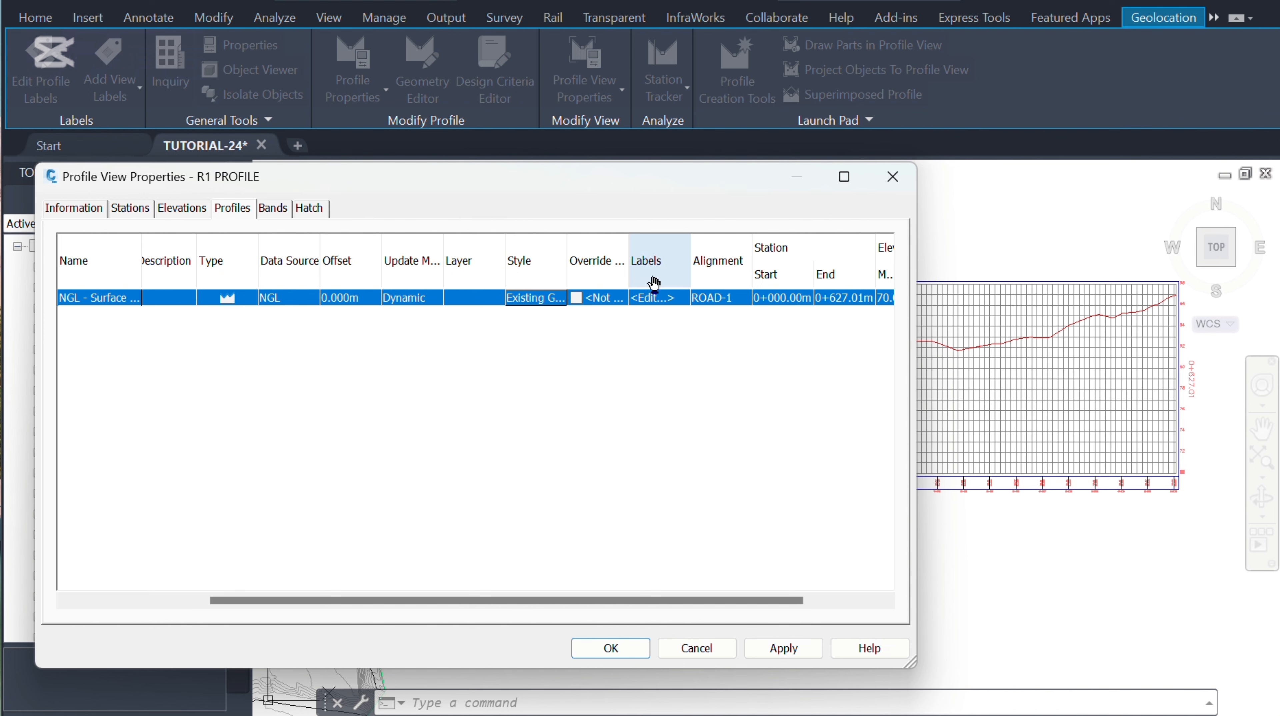
Check the NGL surface profile's label settings and the profile view's list of bands, and close the properties
click(684, 303)
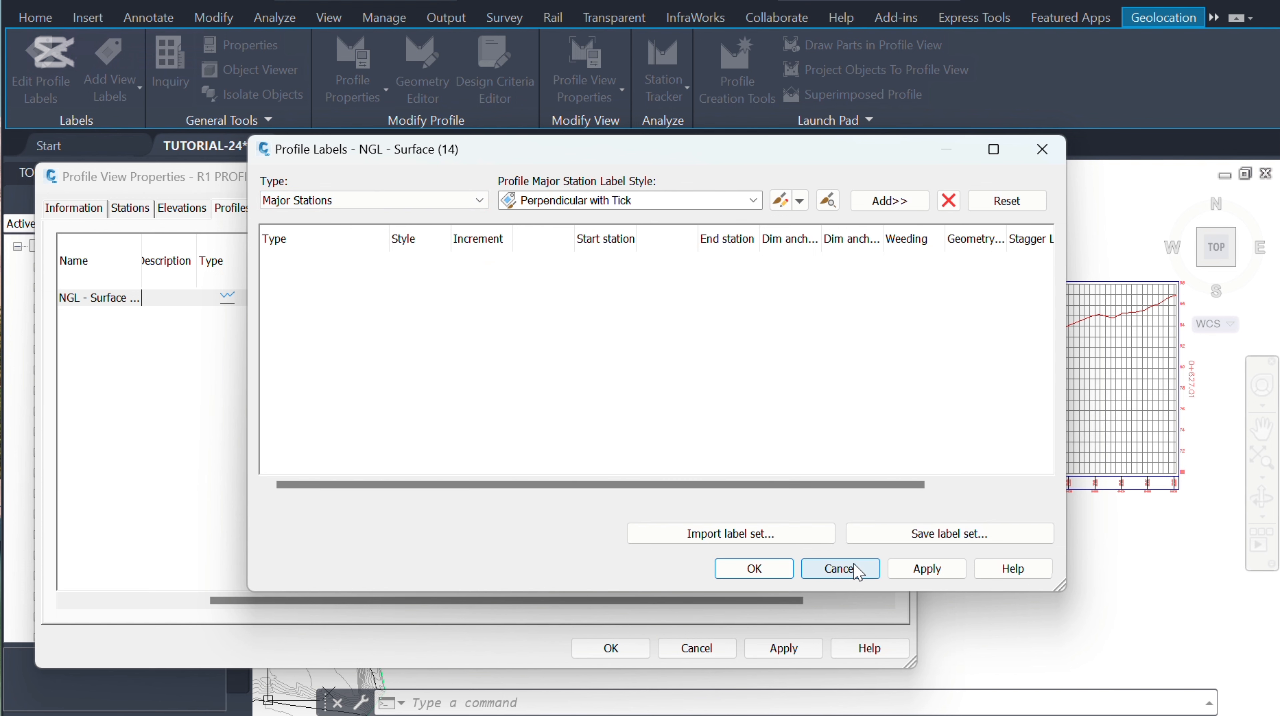
click(840, 568)
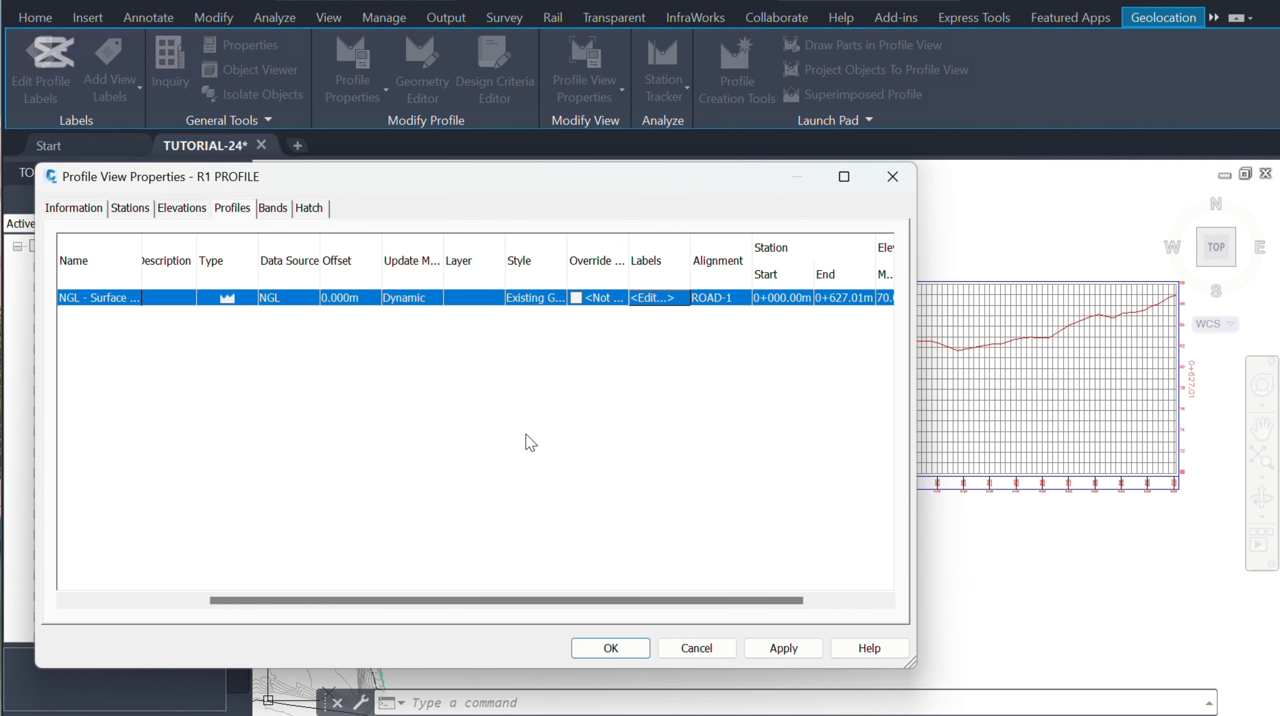
click(275, 209)
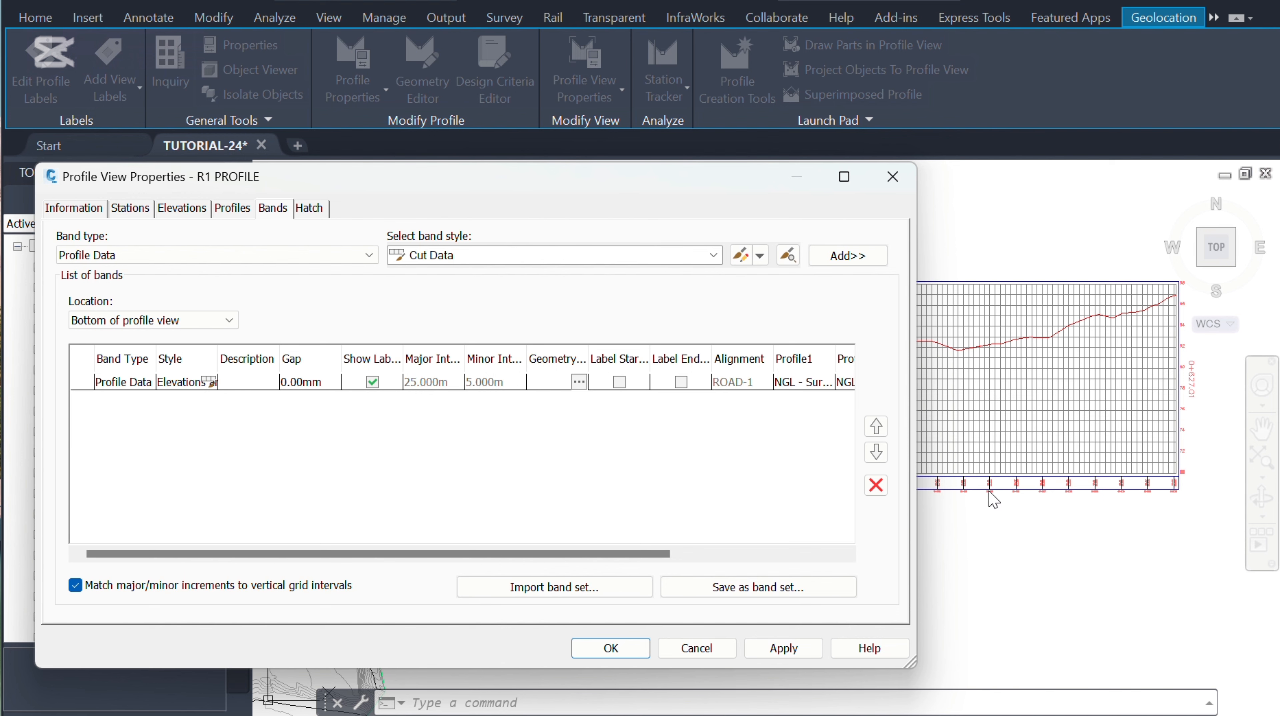
click(893, 176)
Erase the elevation and station labels of the data band beneath the profile view directly in the drawing
scroll(644, 510, up, 6)
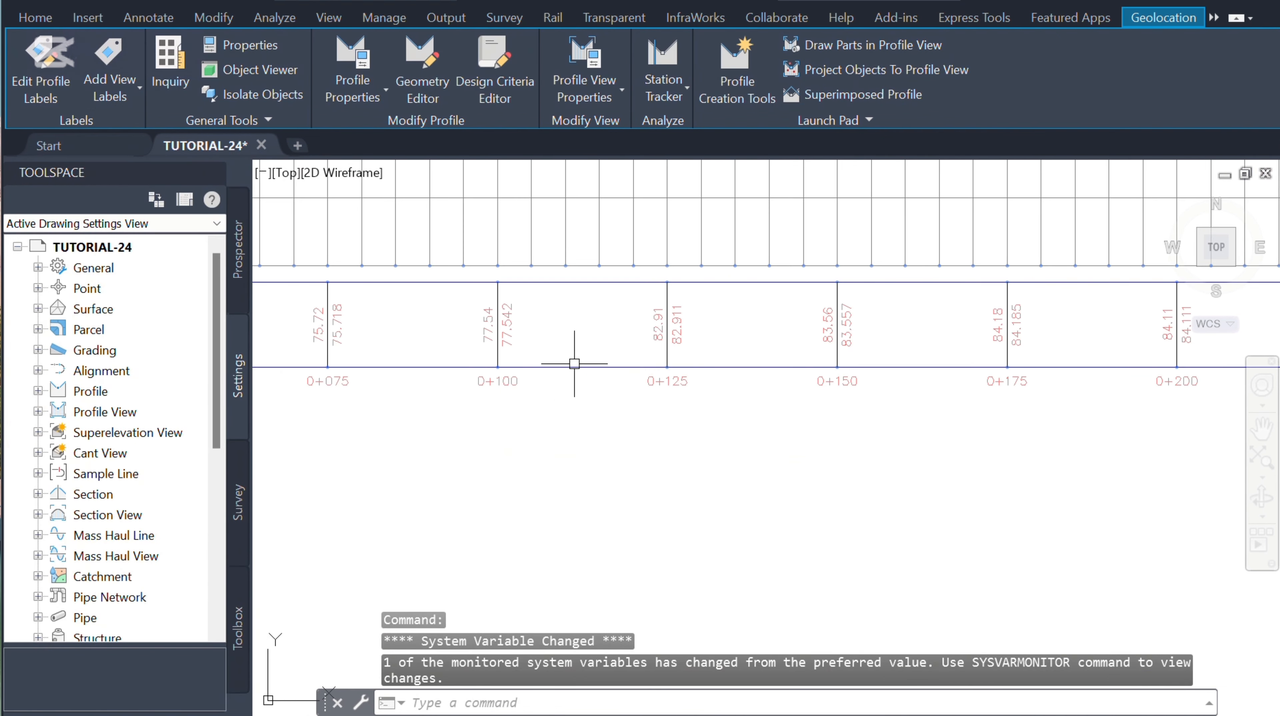
scroll(575, 355, down, 4)
key(Escape)
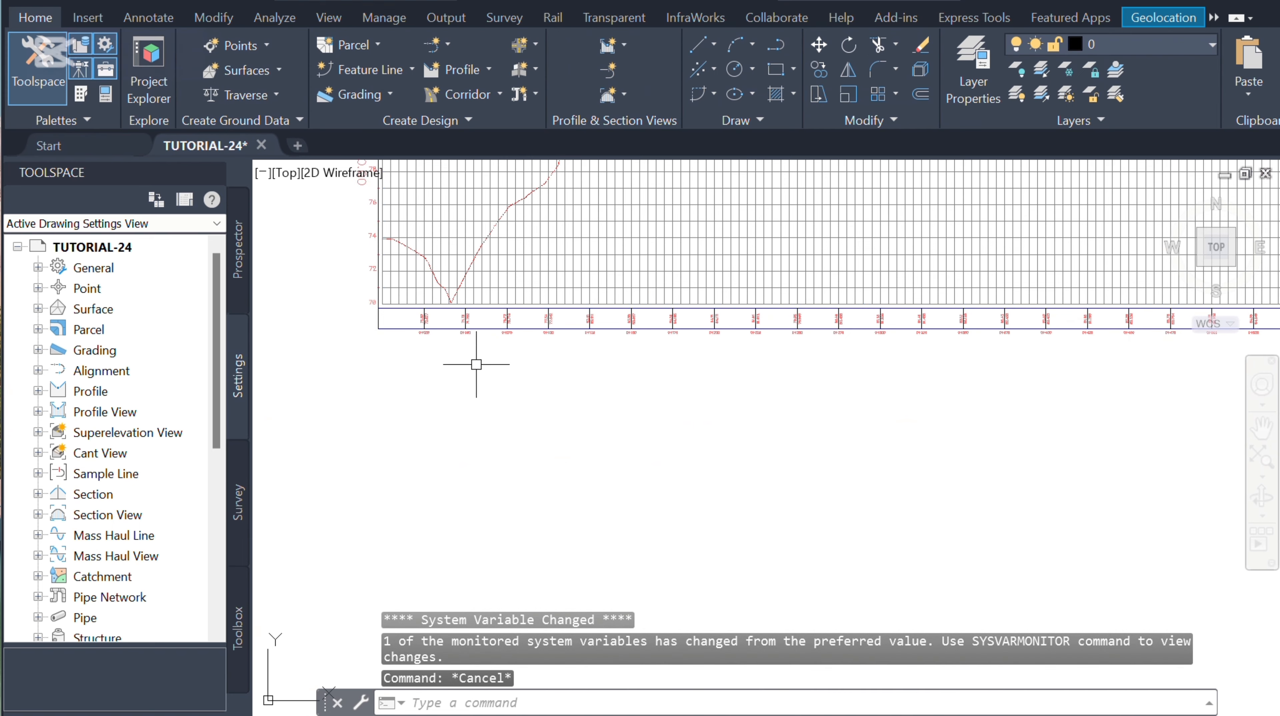
scroll(595, 340, up, 2)
click(586, 304)
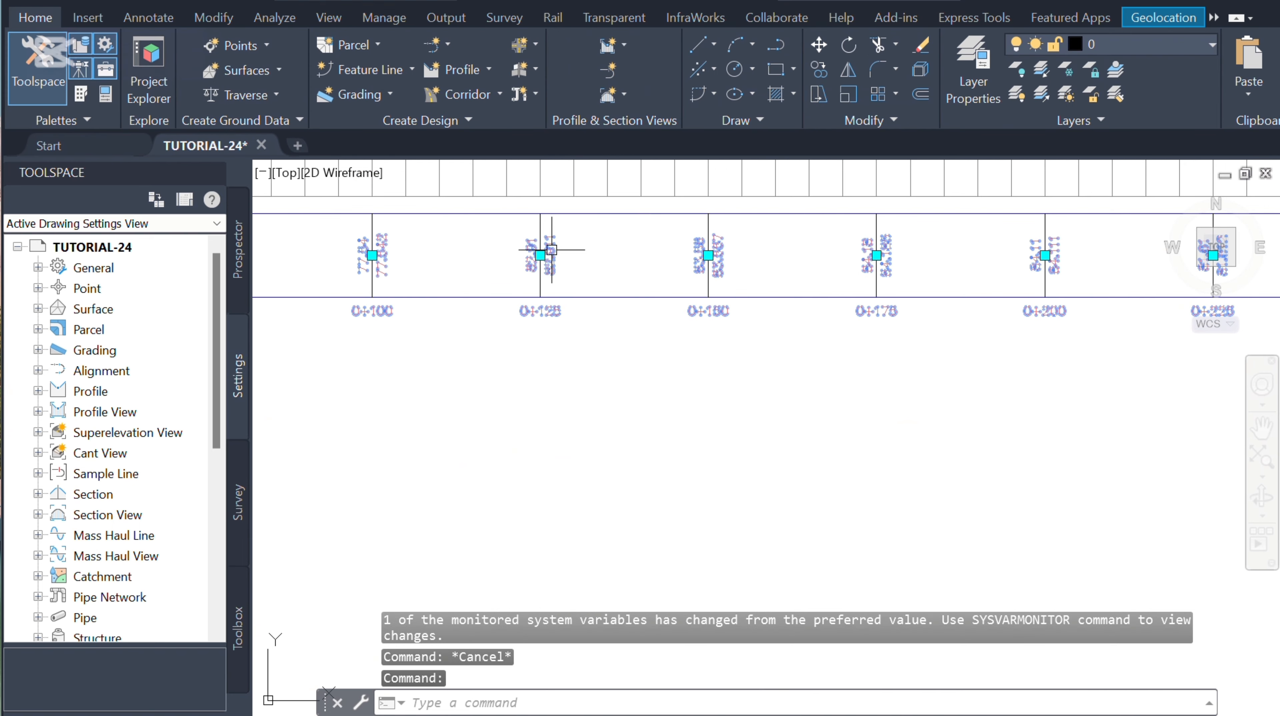
scroll(620, 344, down, 3)
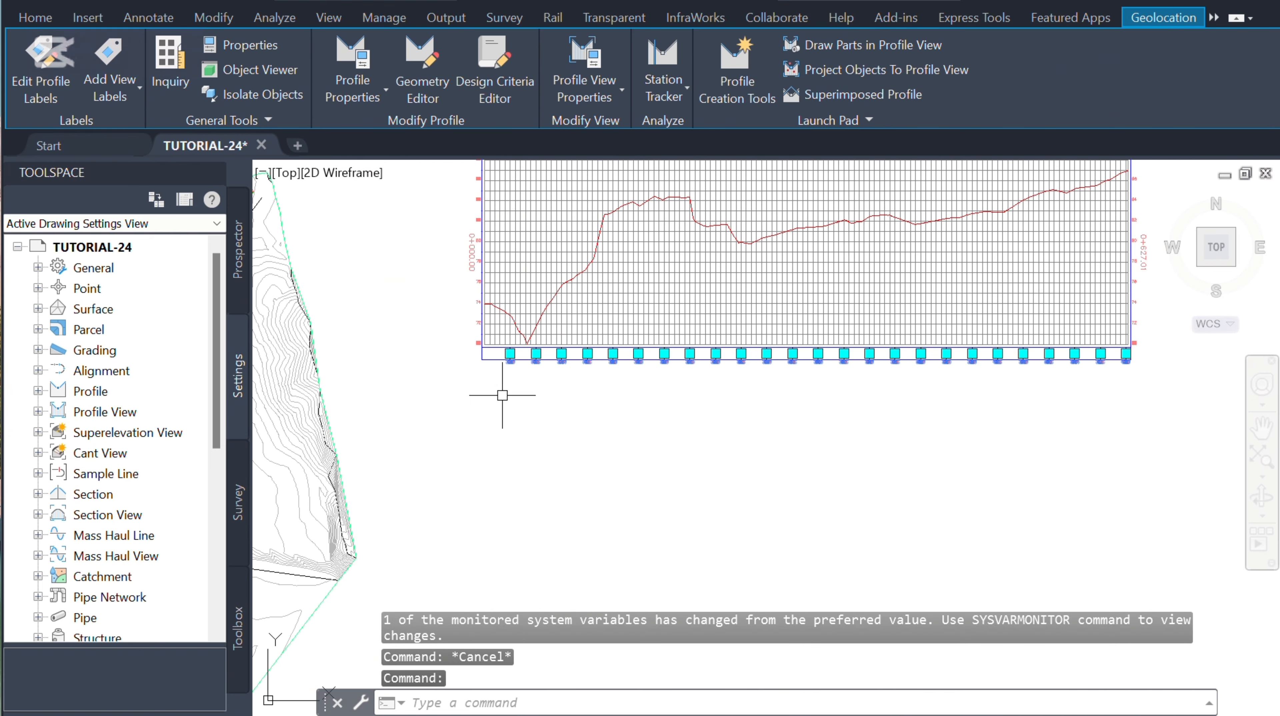
scroll(500, 392, down, 2)
key(Delete)
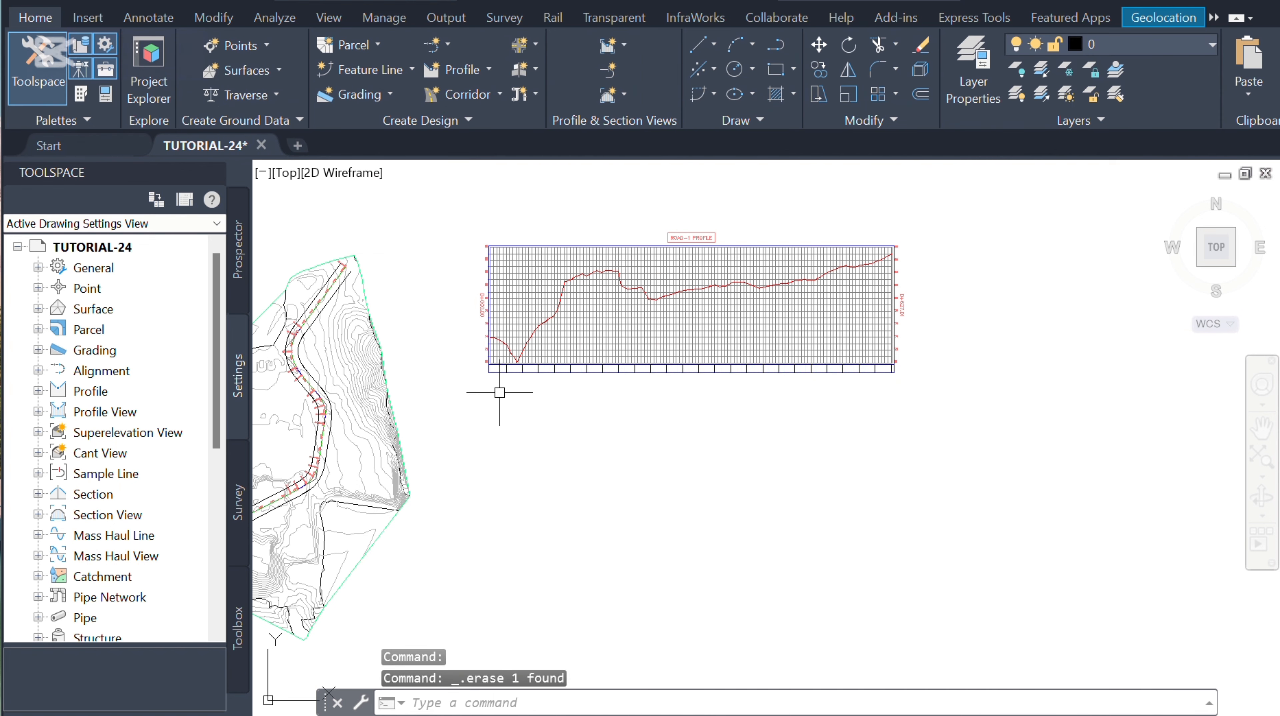
Undo the erasure of the band labels beneath the profile view
scroll(522, 390, up, 6)
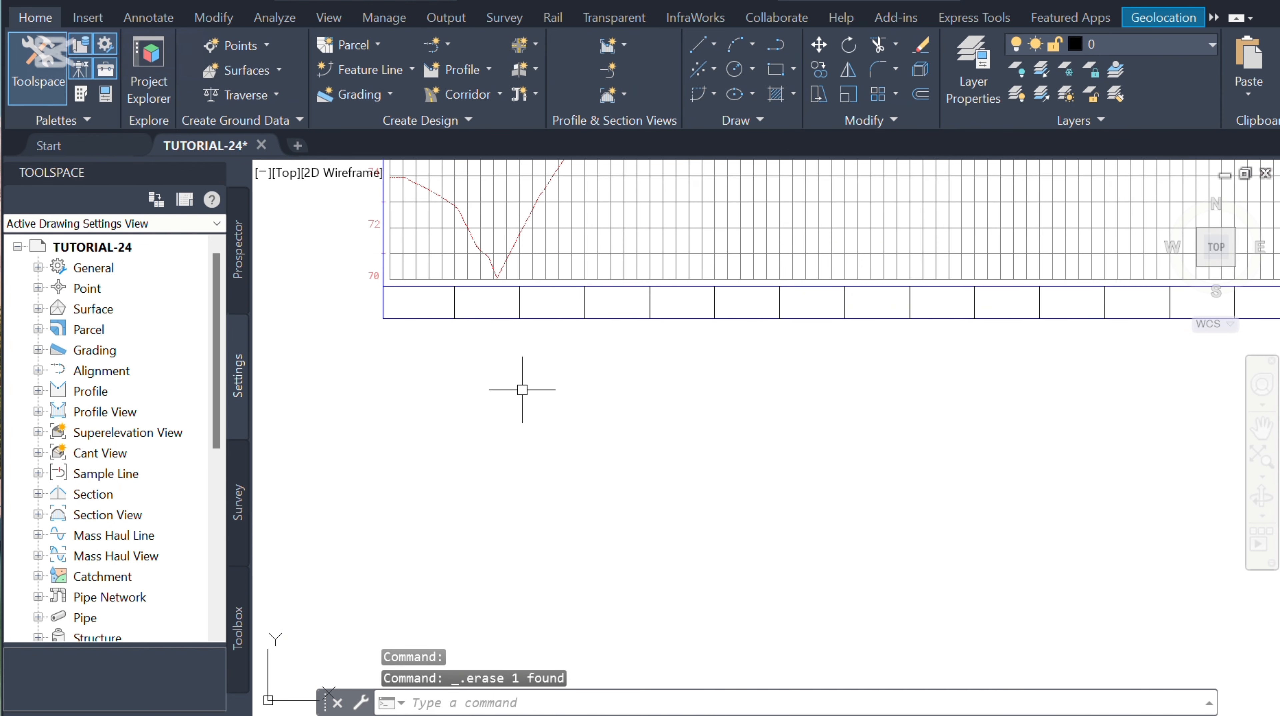
key(ctrl+z)
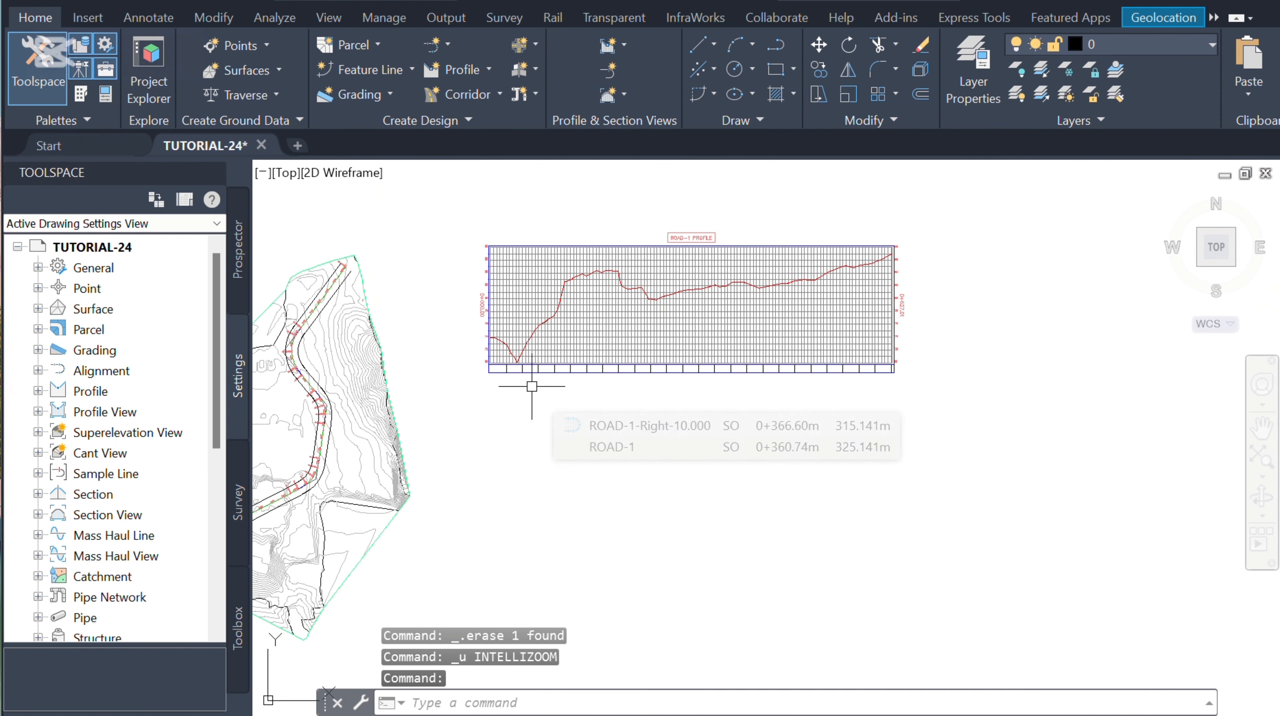
key(ctrl+z)
Remove the Profile Data band from the bottom of the R1 PROFILE profile view through its properties and apply the change
click(572, 317)
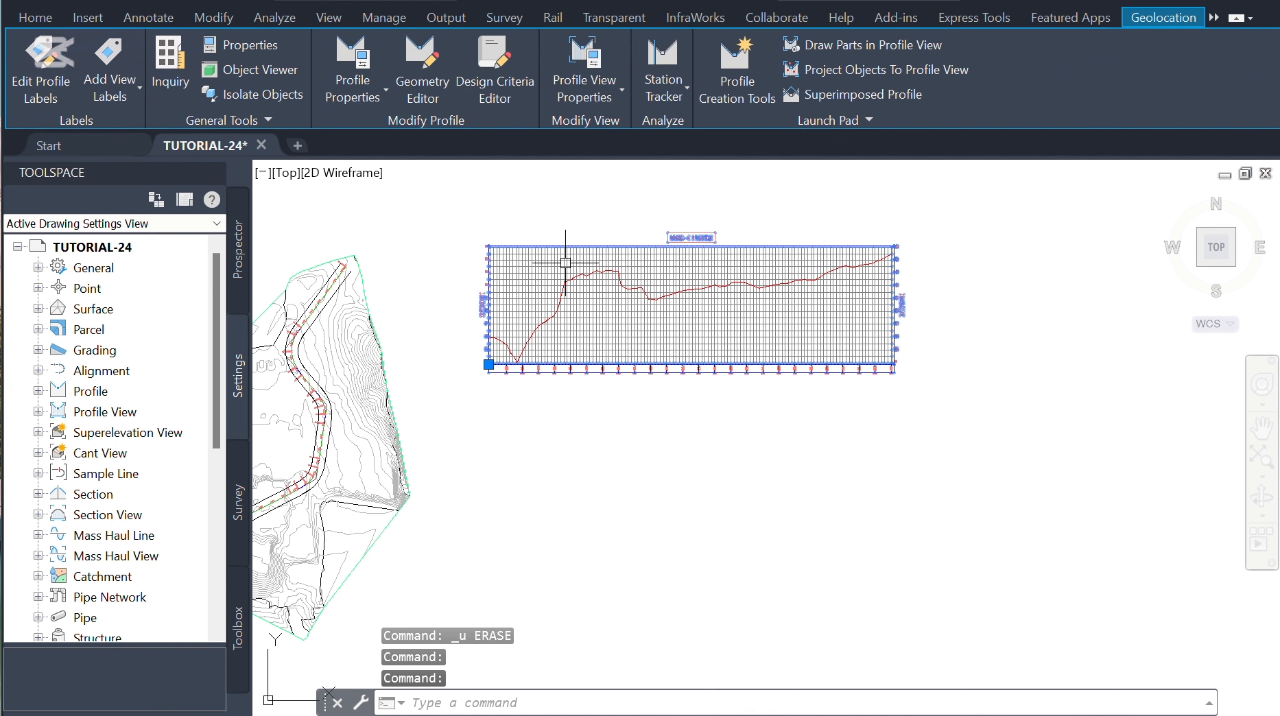
click(617, 91)
click(628, 129)
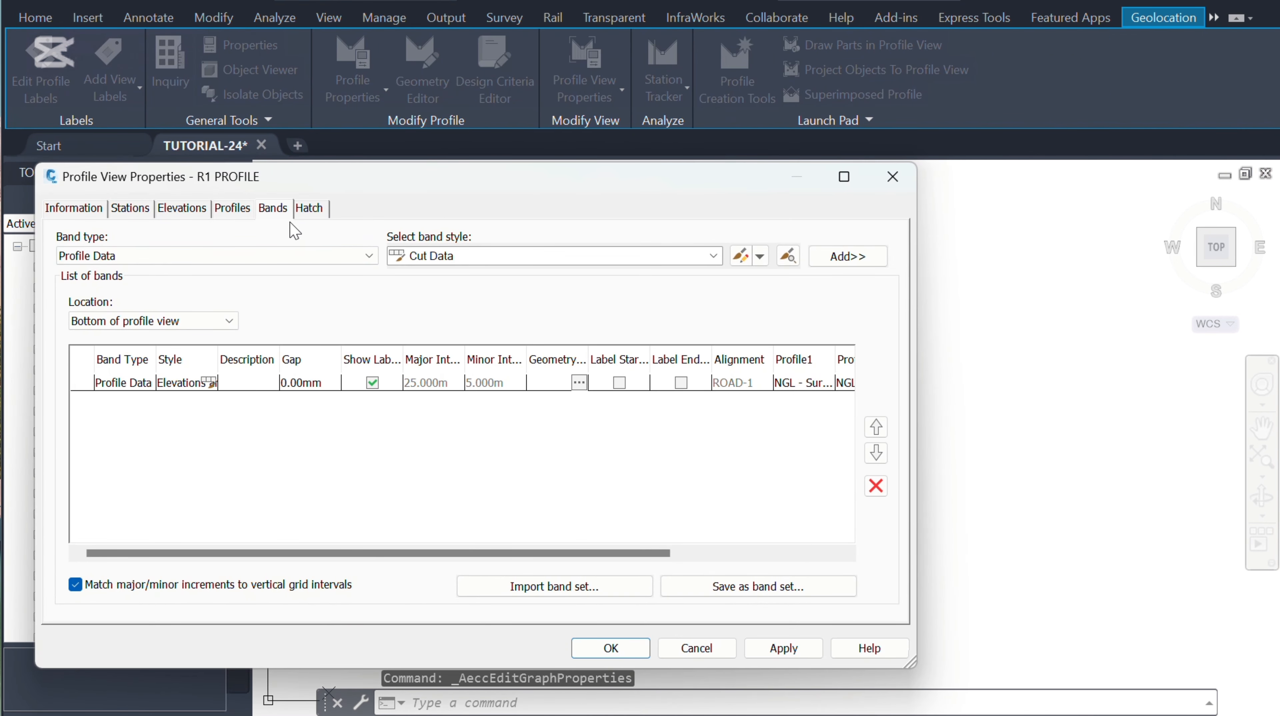
click(192, 386)
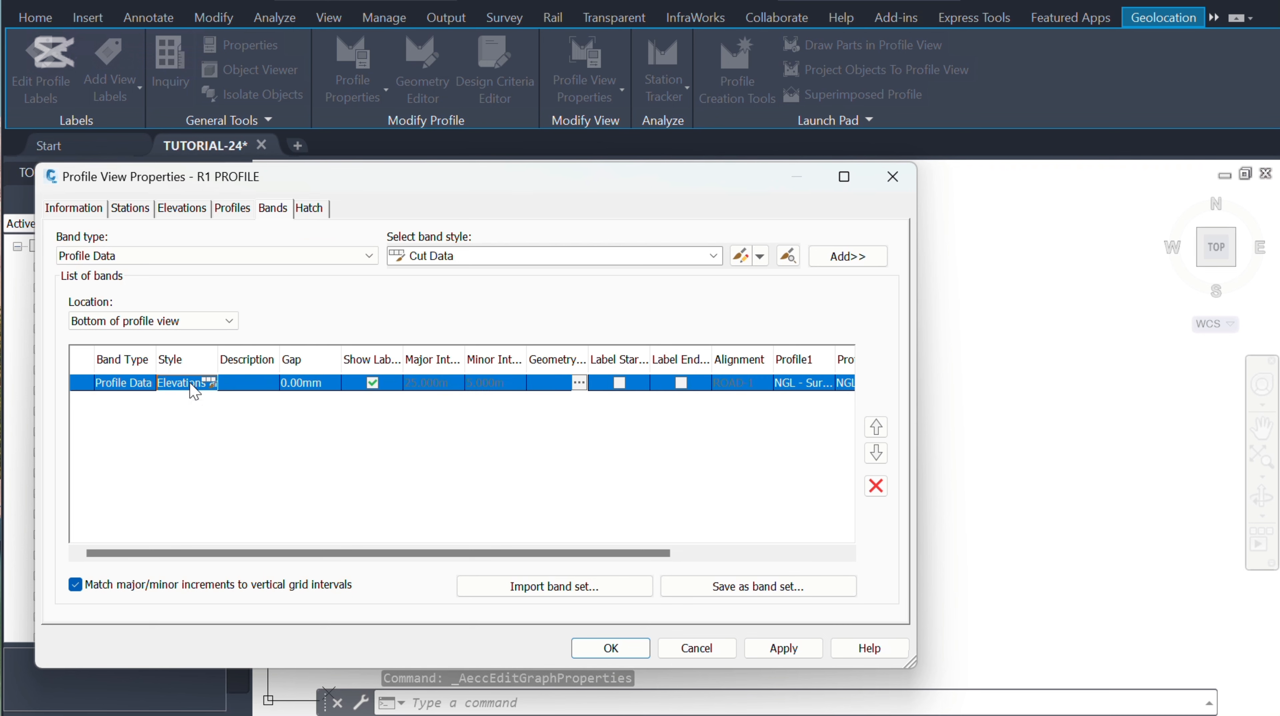
click(876, 486)
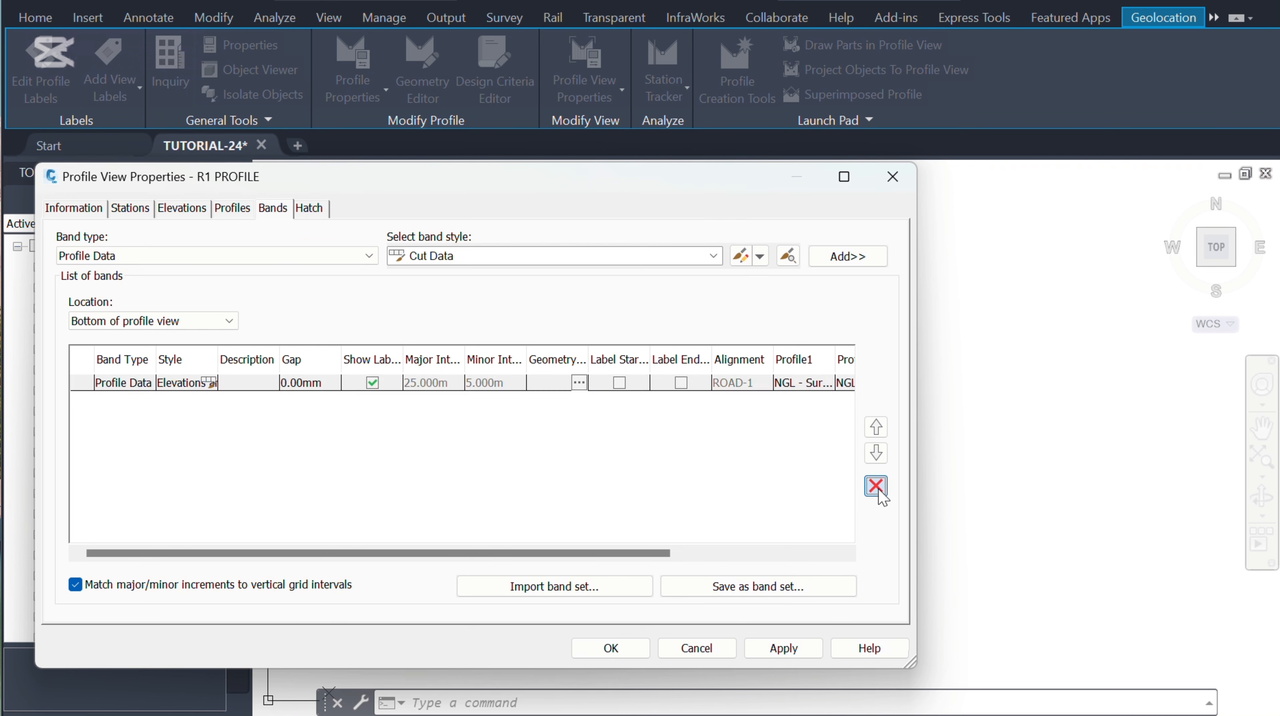
click(784, 649)
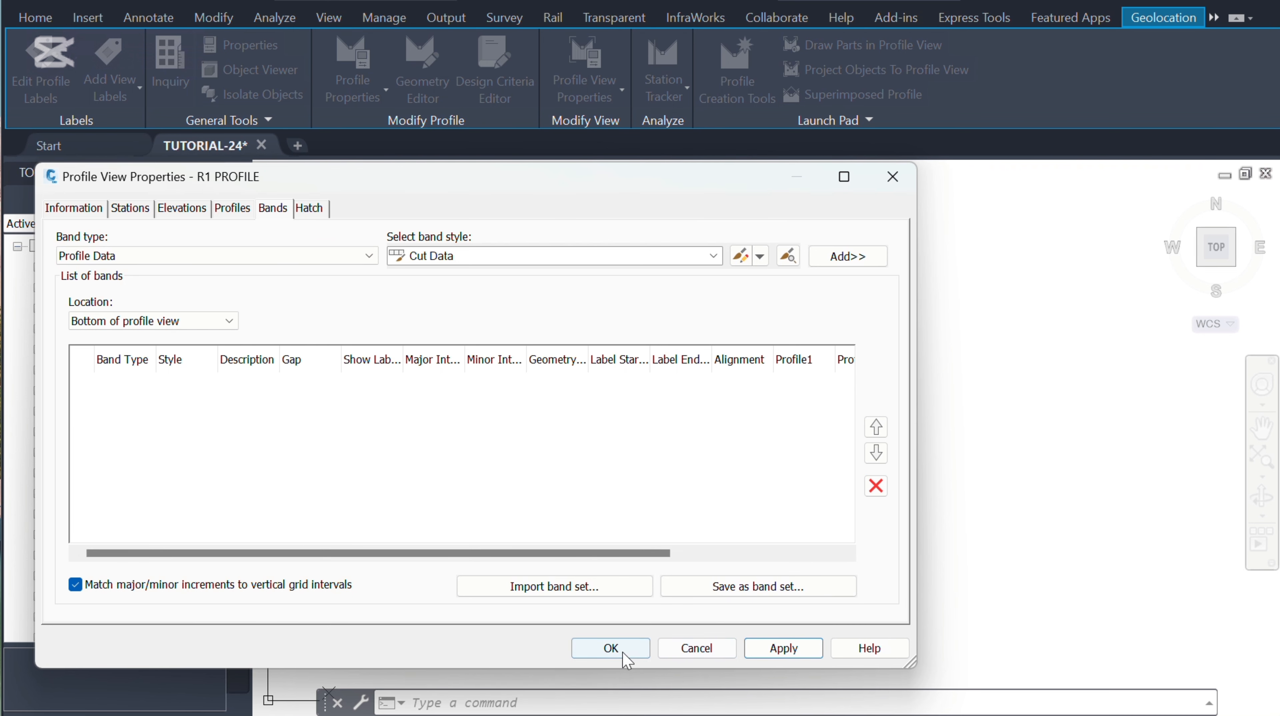
click(611, 649)
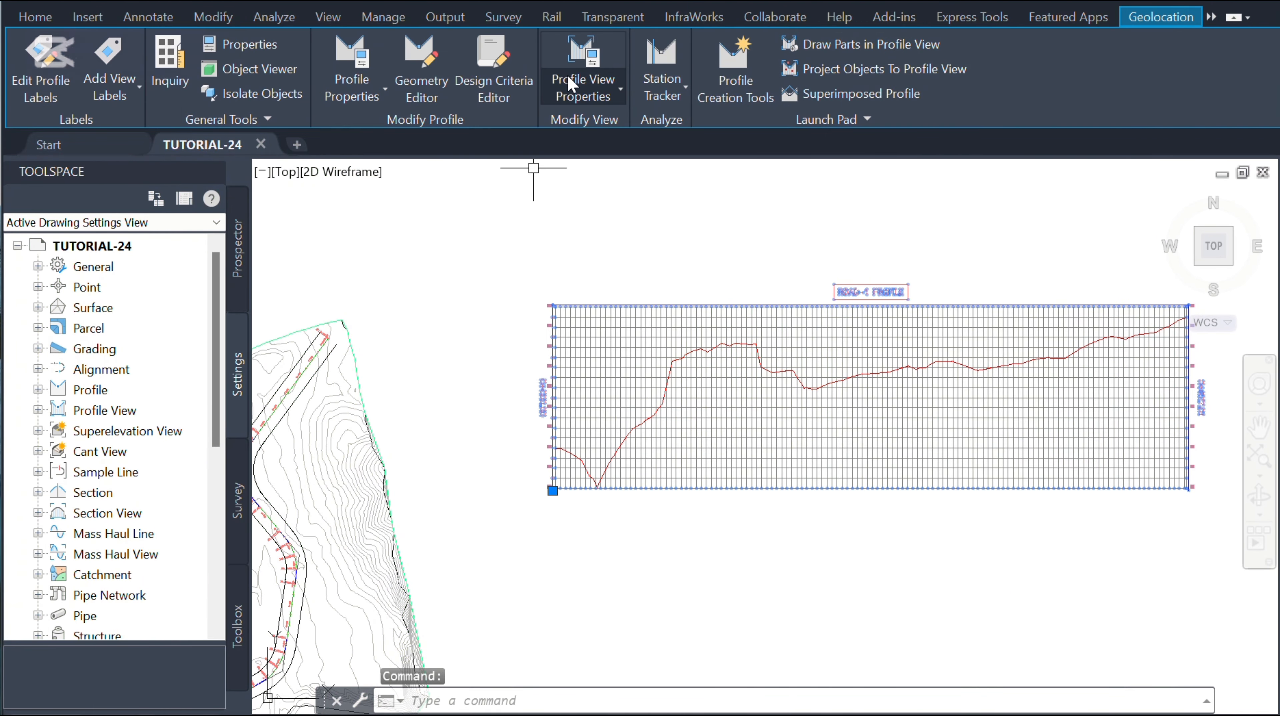
Open the R1 PROFILE profile view's properties and create a new band style for the Profile Data band type
click(577, 80)
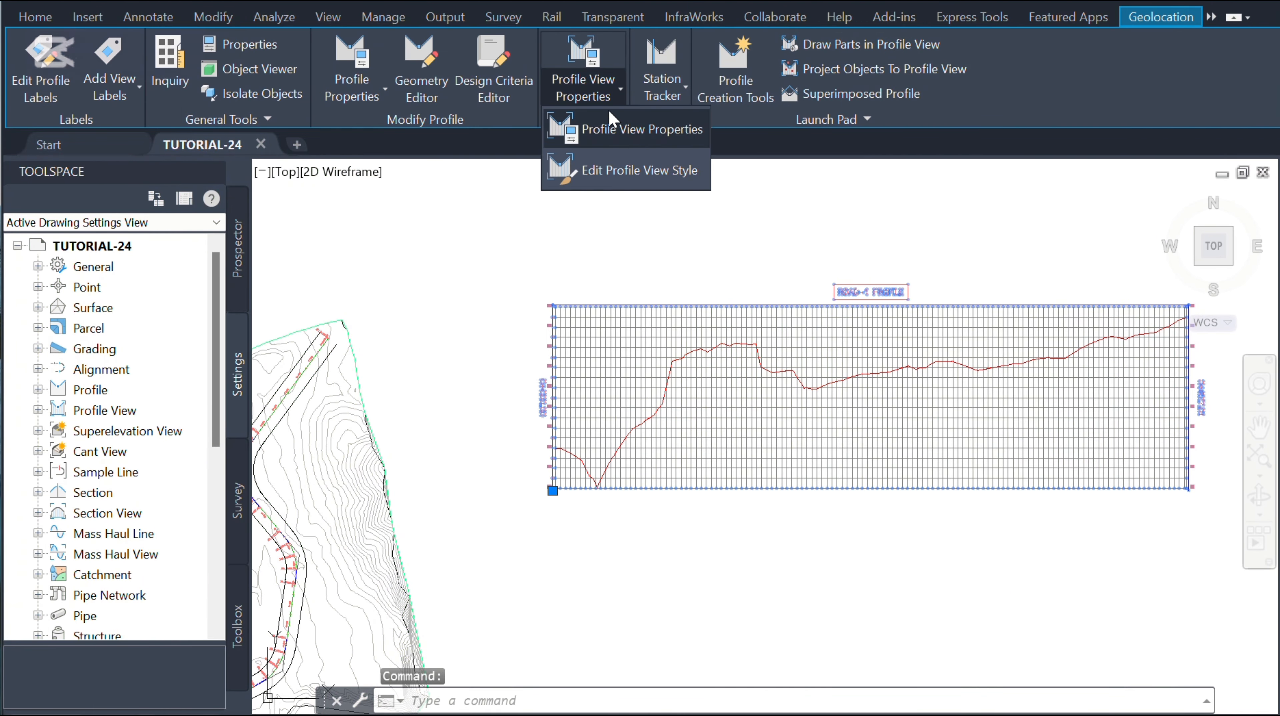
click(629, 129)
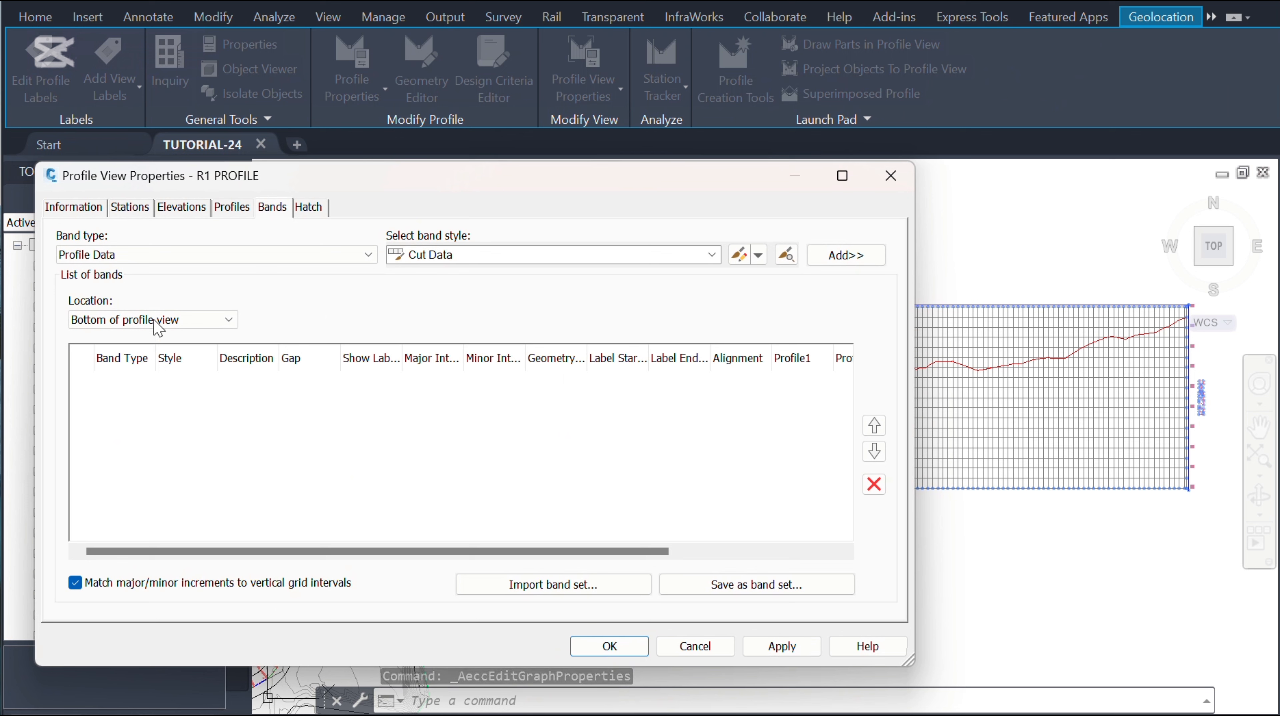
click(133, 254)
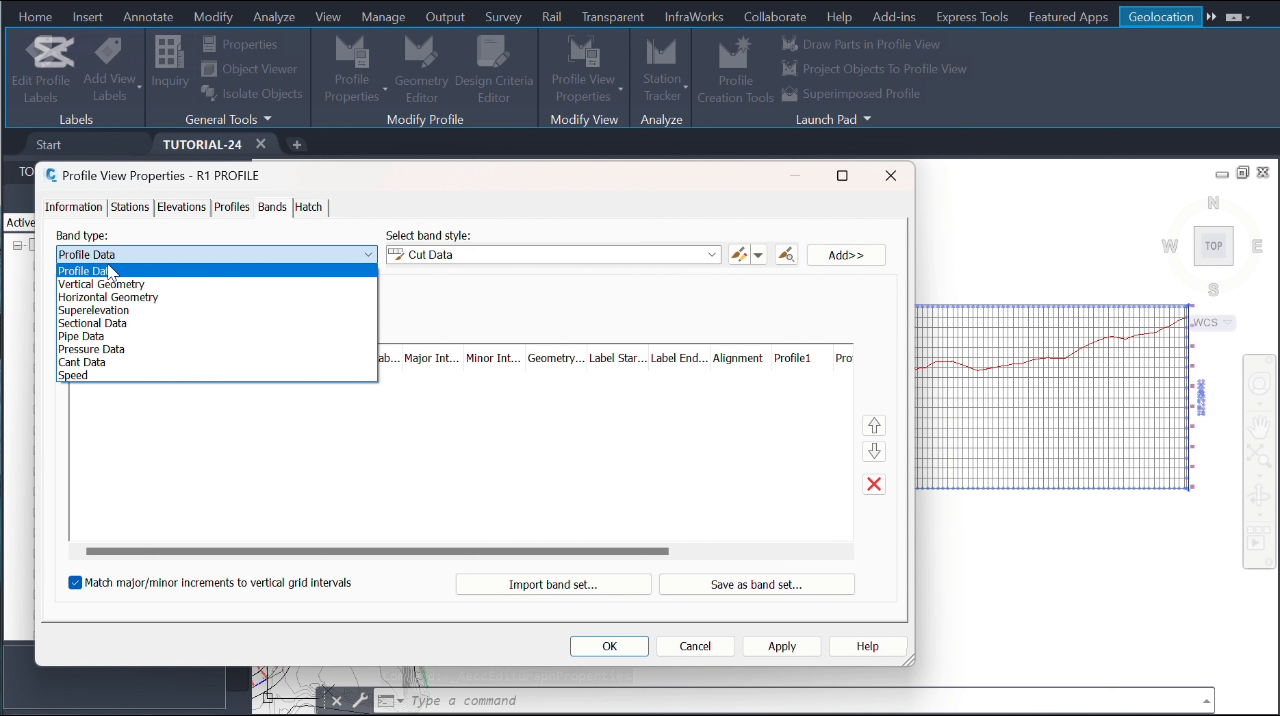
click(110, 273)
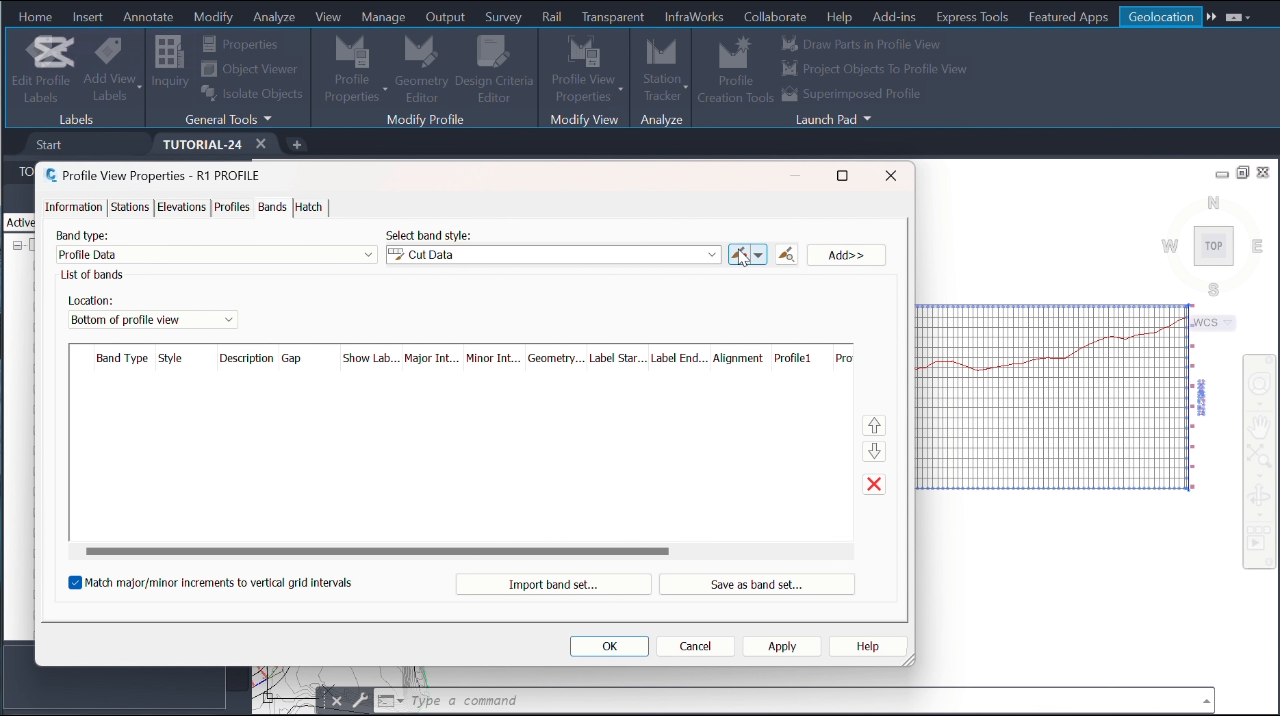
click(713, 254)
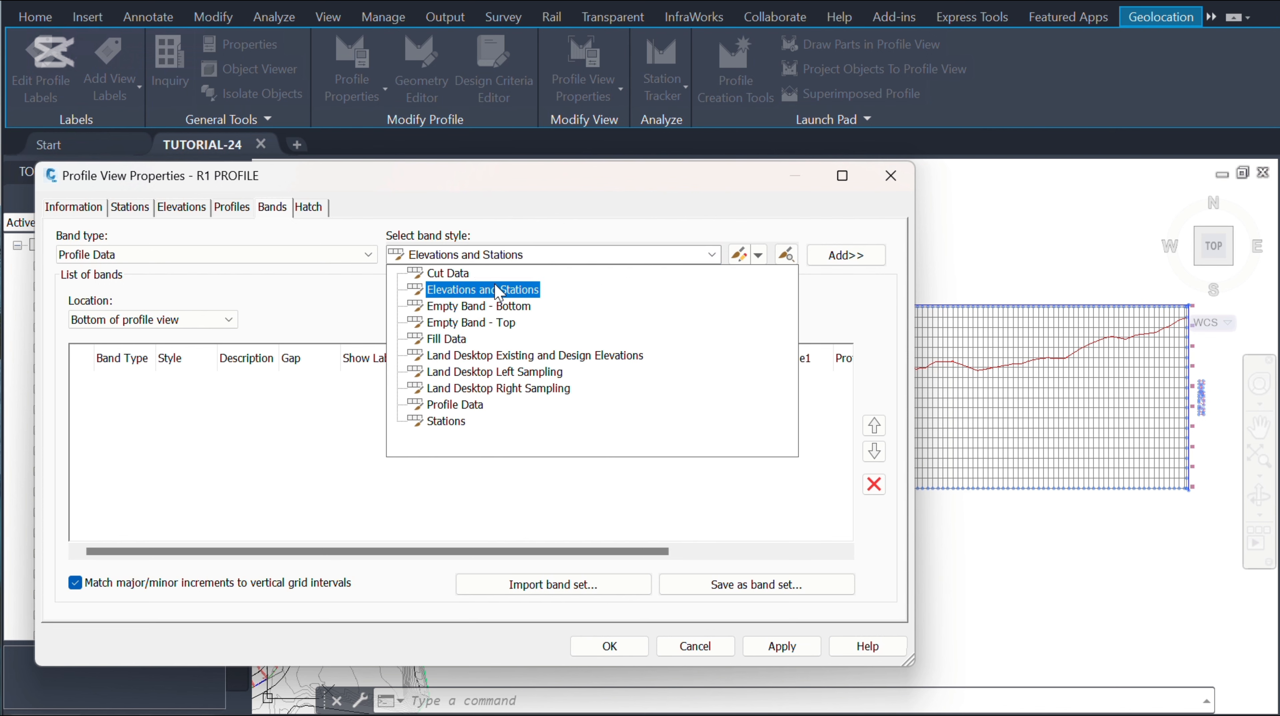
click(627, 257)
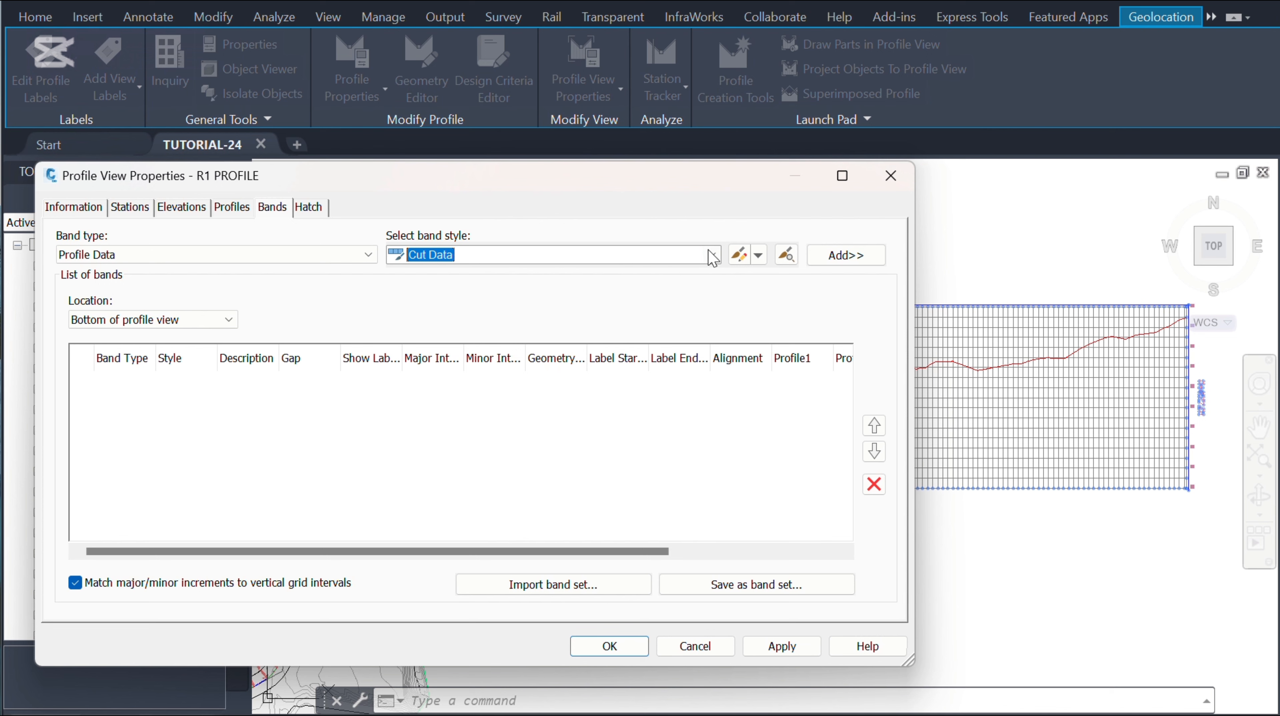
click(760, 256)
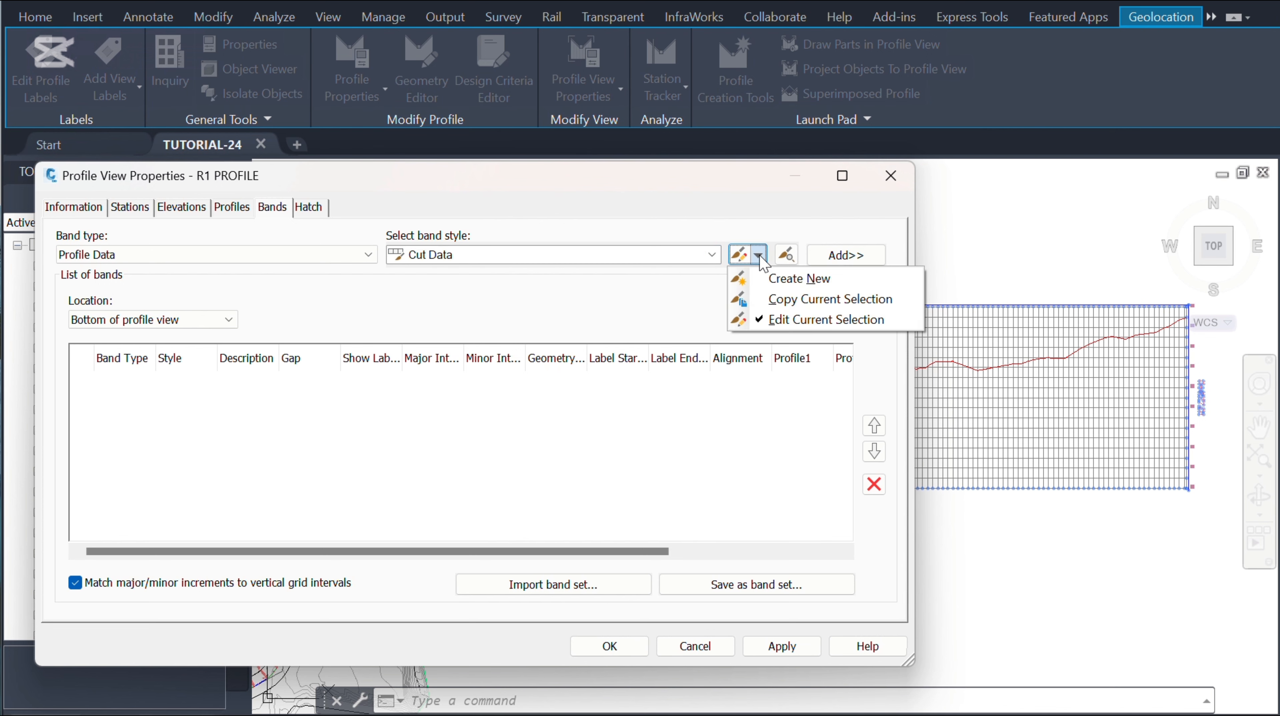
click(792, 279)
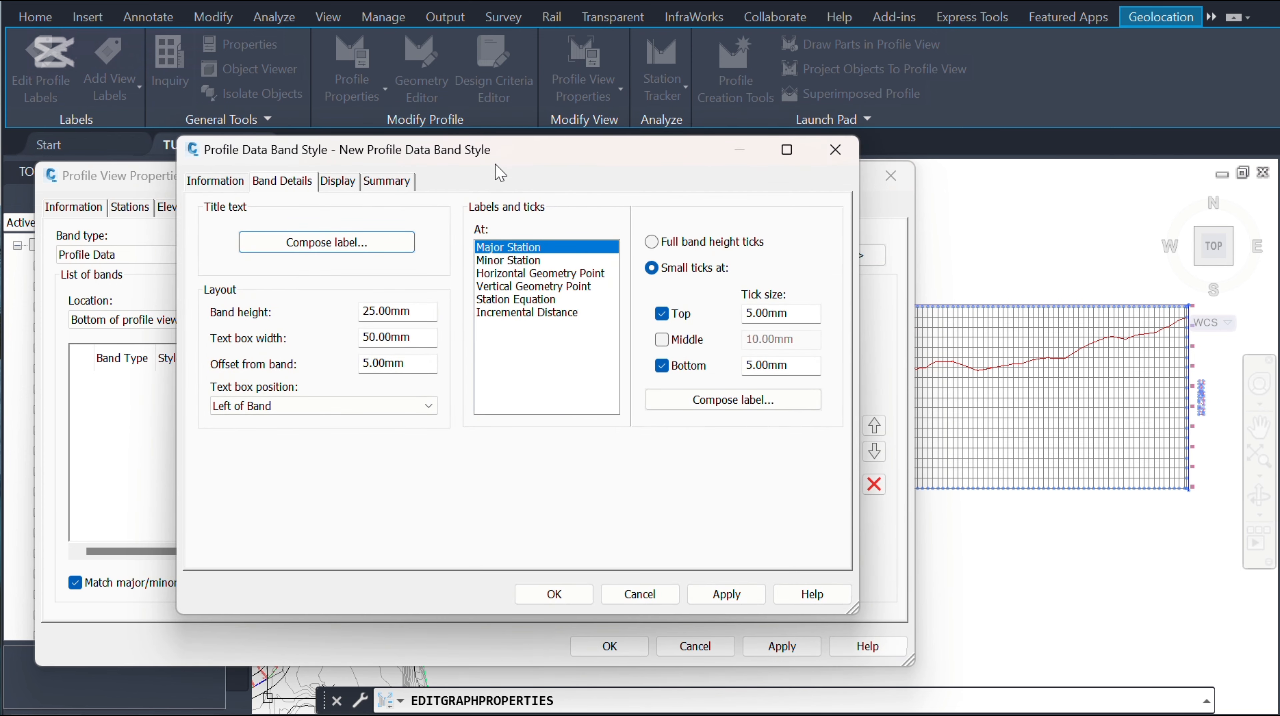
Name the new profile data band style Profile Station and copy that name for reuse
mouse_move(508, 150)
mouse_down()
mouse_move(507, 118)
mouse_move(520, 138)
mouse_up()
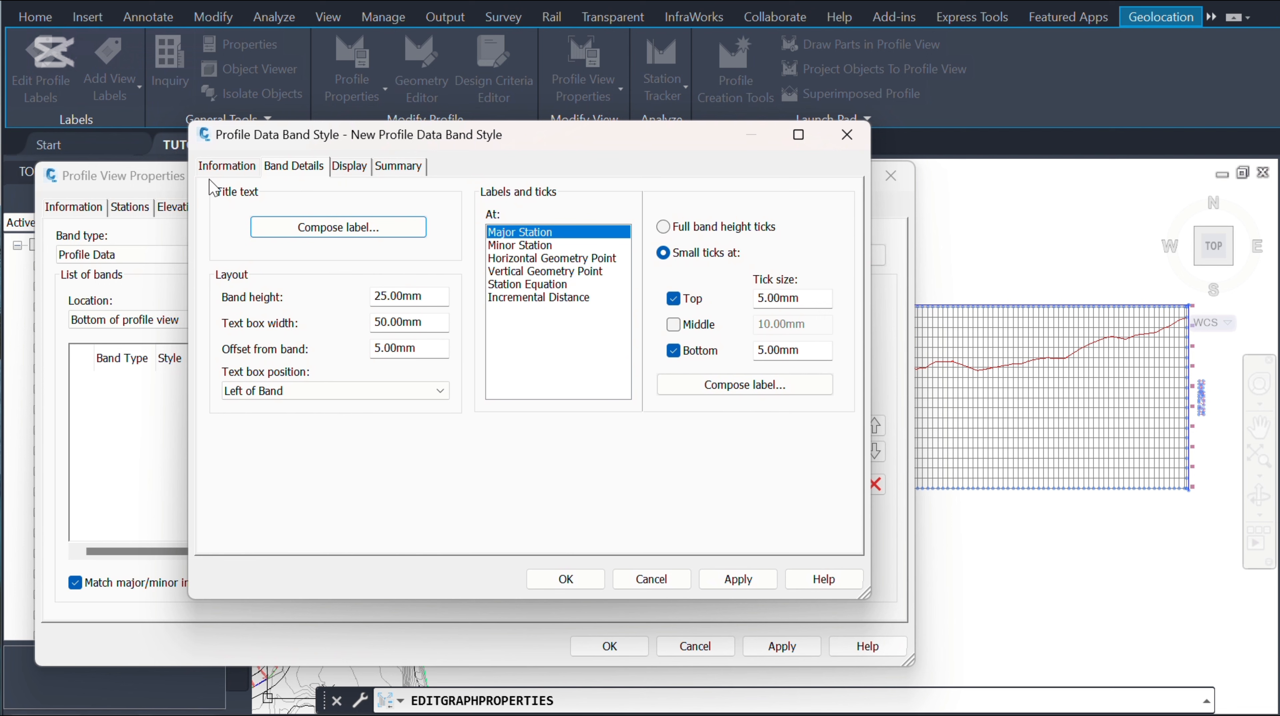
click(227, 167)
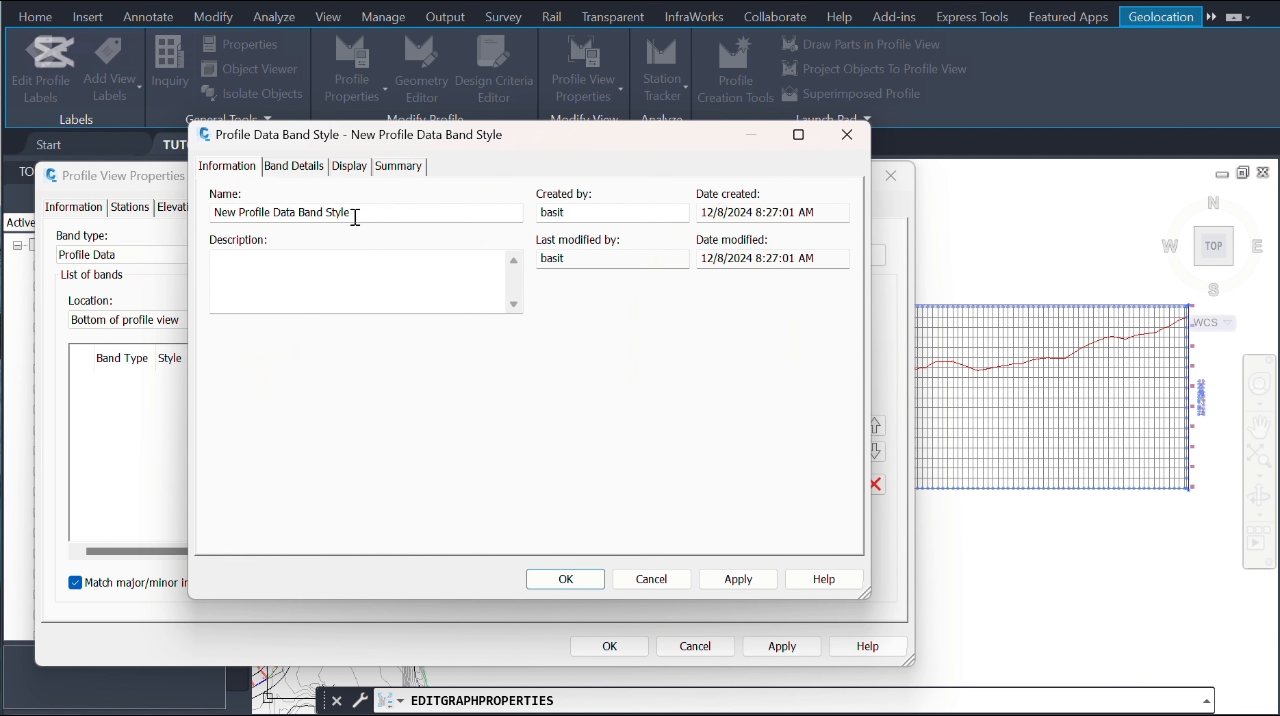
drag(355, 217, 214, 219)
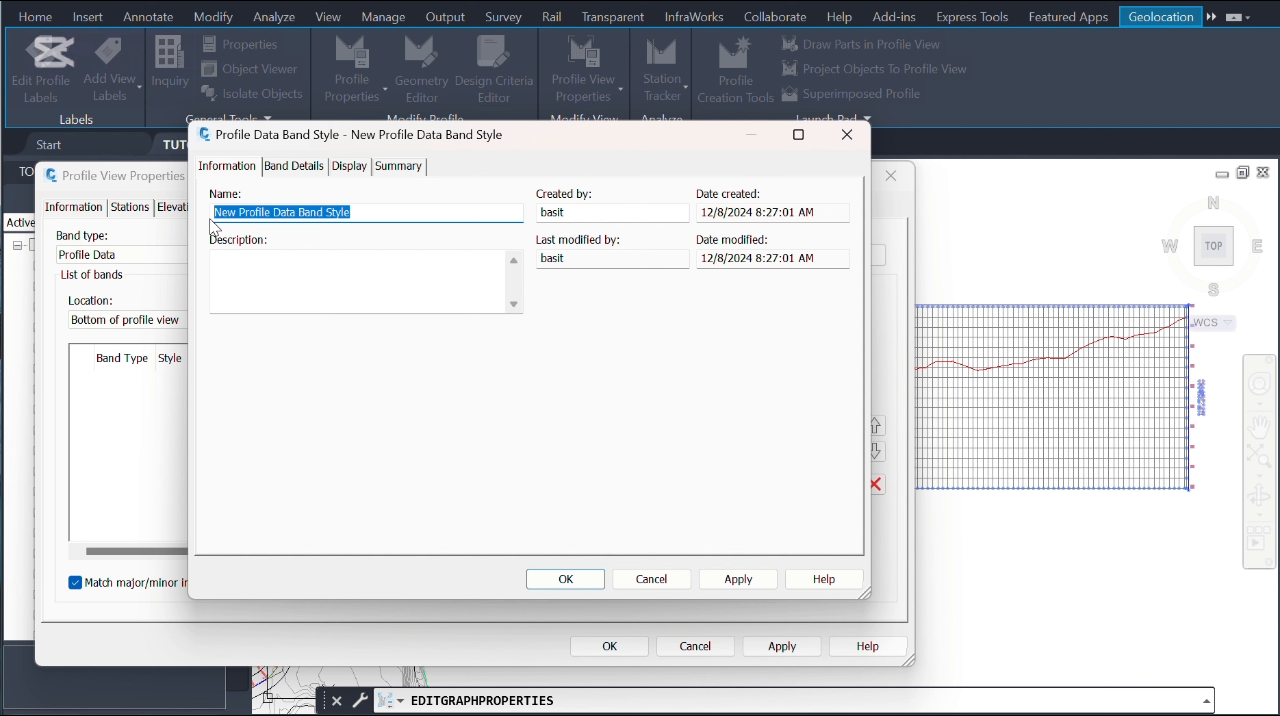
text(Profile Station)
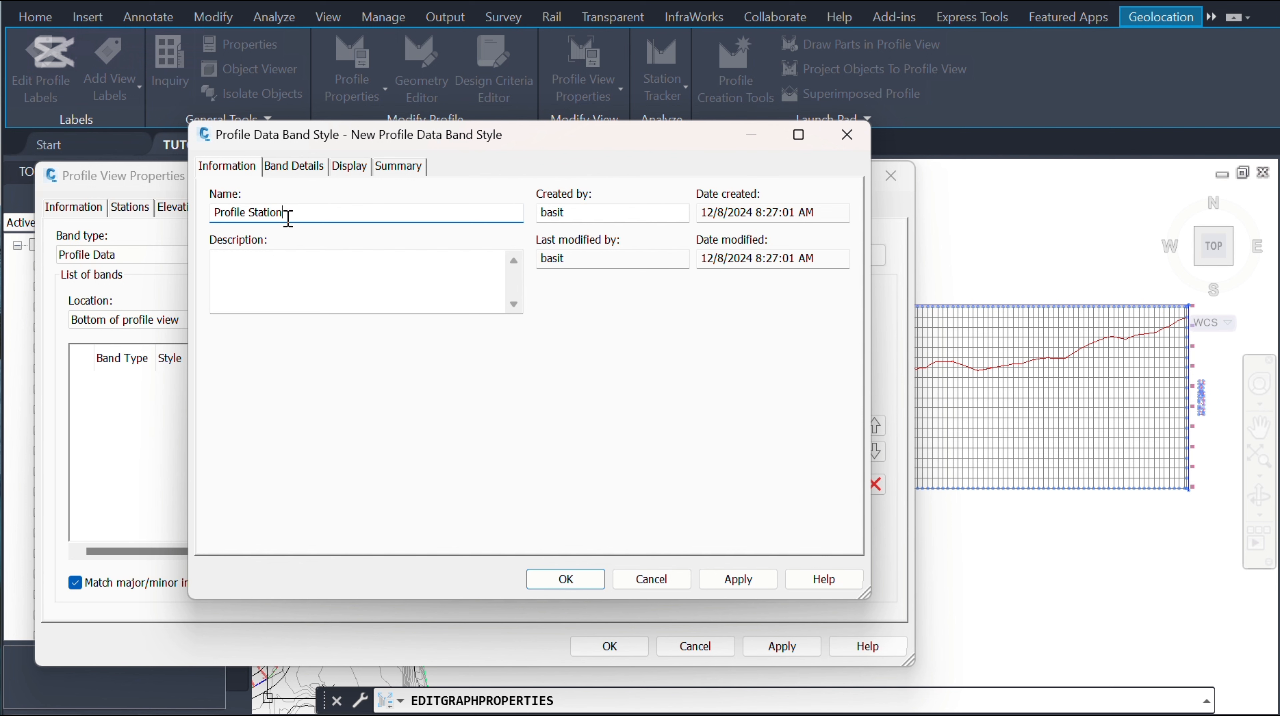
drag(289, 218, 212, 221)
key(ctrl+c)
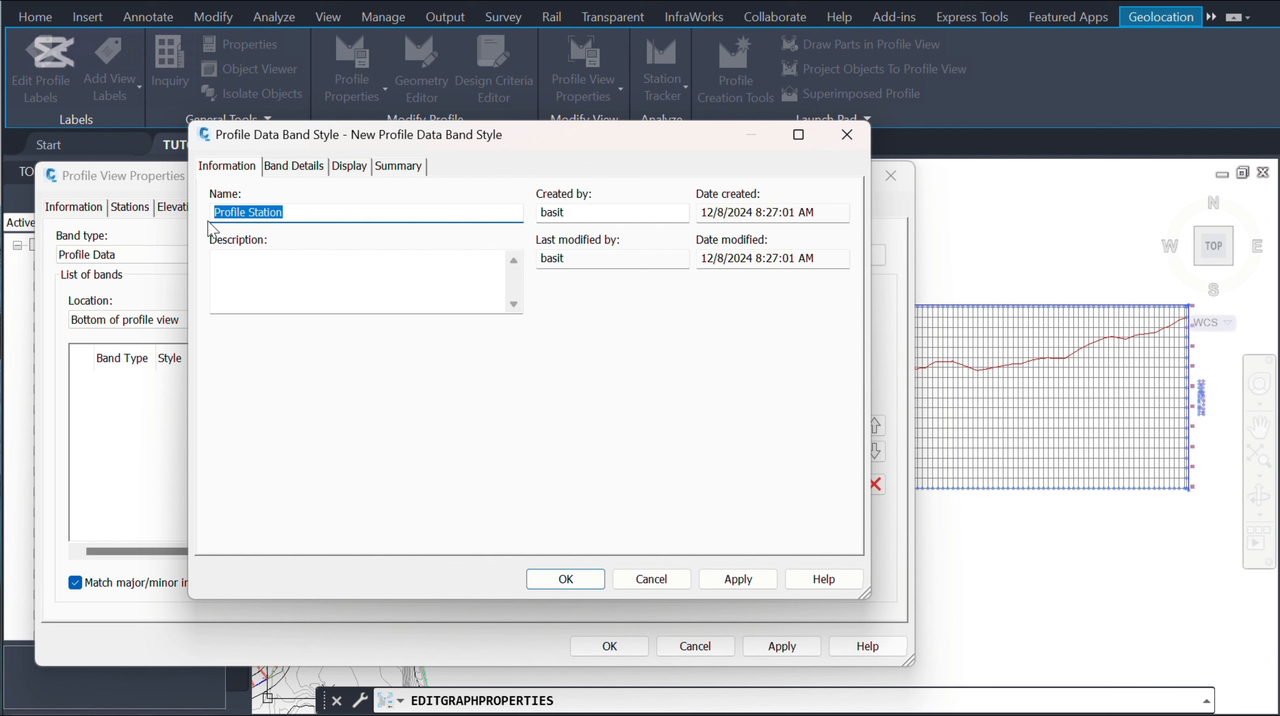
In the band's title label, rename the text component to Profile Station and set its anchor point to Middle Center
click(294, 166)
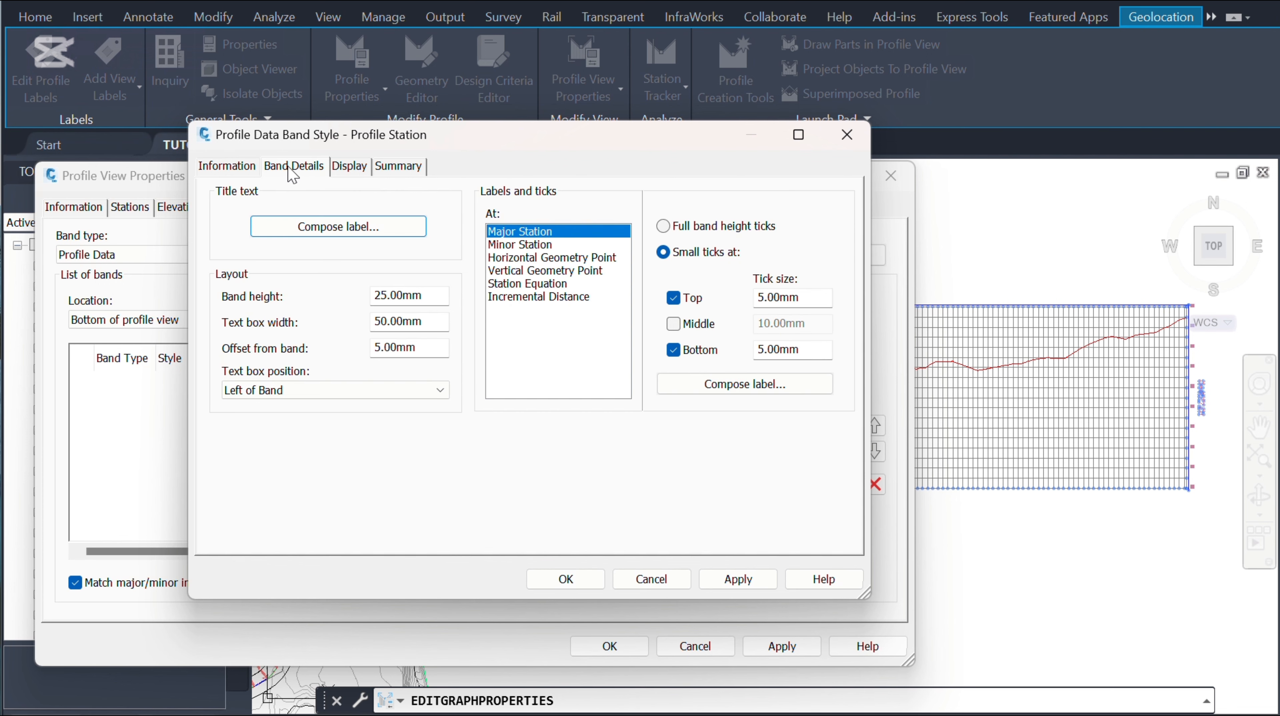
mouse_move(198, 176)
ctrl+mouse_down()
mouse_move(444, 371)
mouse_move(463, 414)
ctrl+mouse_up()
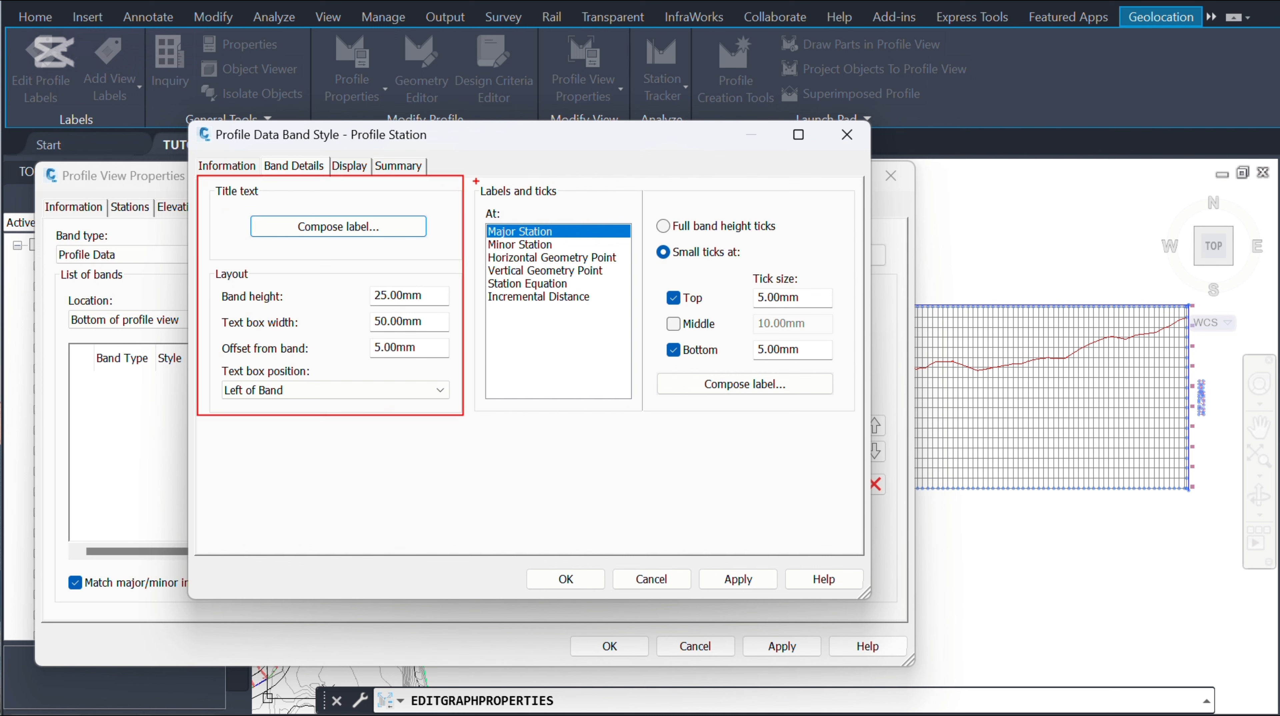
mouse_move(471, 173)
ctrl+mouse_down()
mouse_move(784, 394)
mouse_move(856, 413)
ctrl+mouse_up()
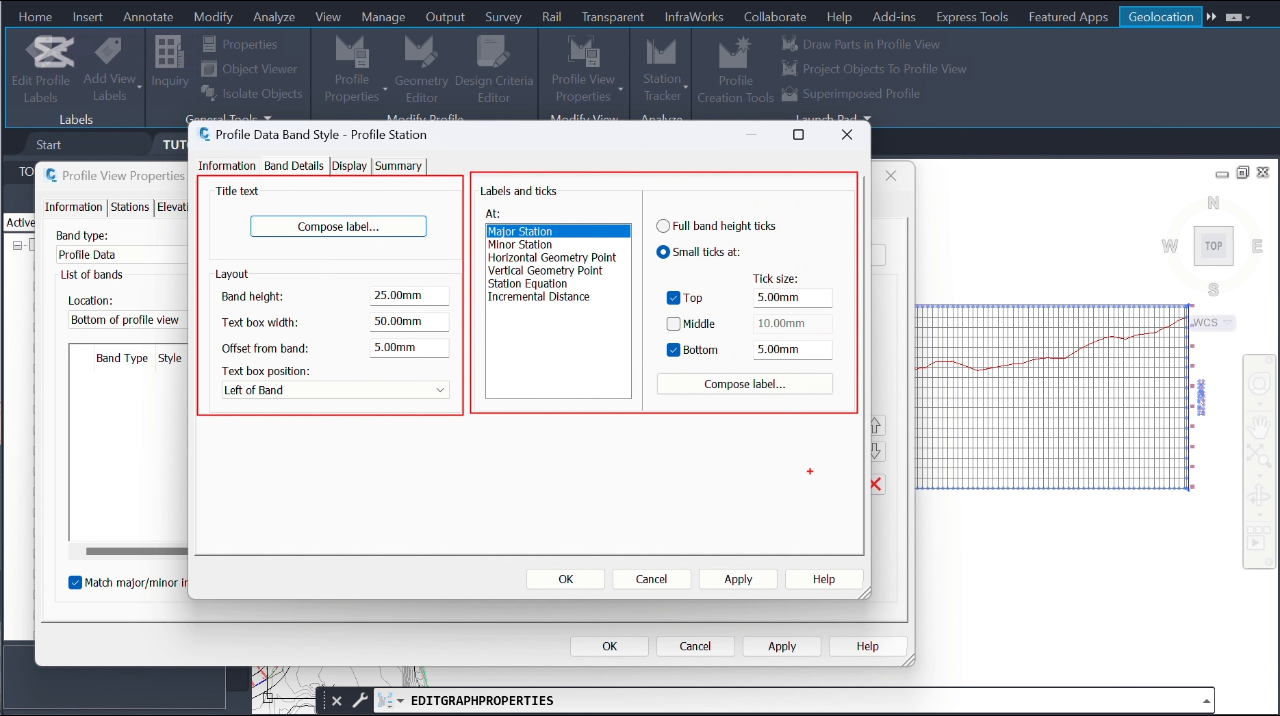
key(Escape)
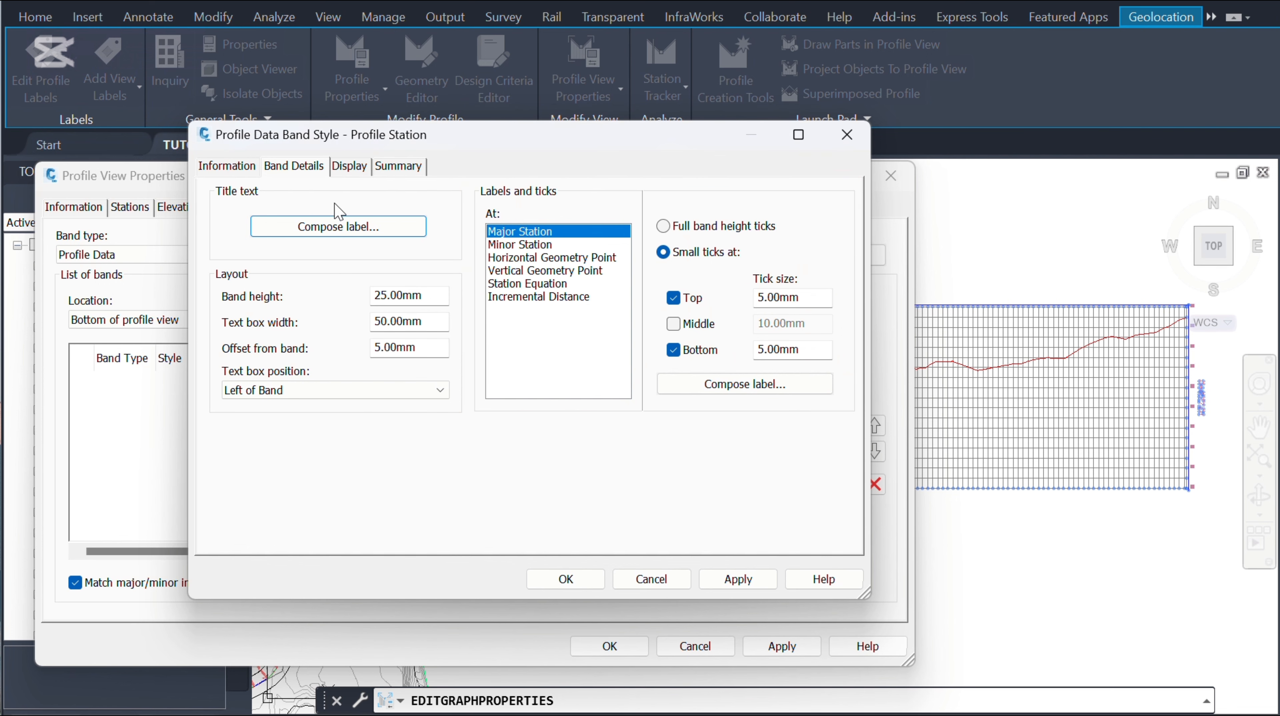
click(319, 230)
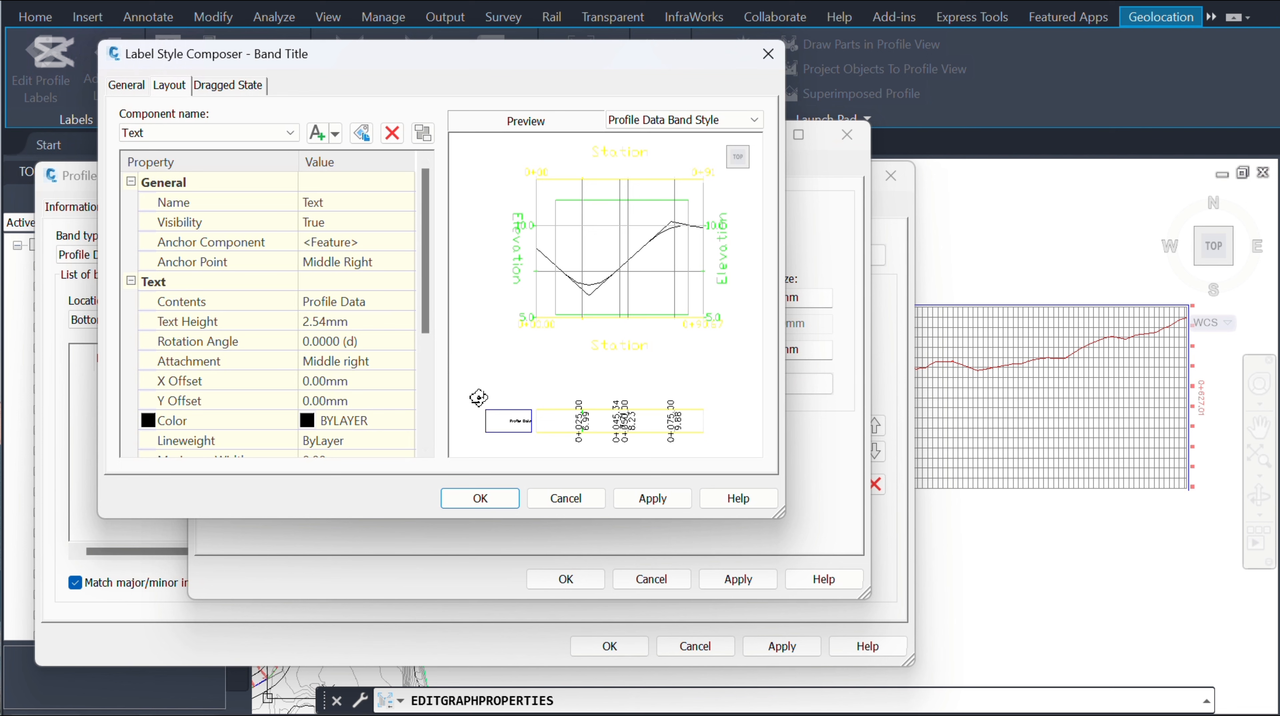
drag(475, 389, 540, 440)
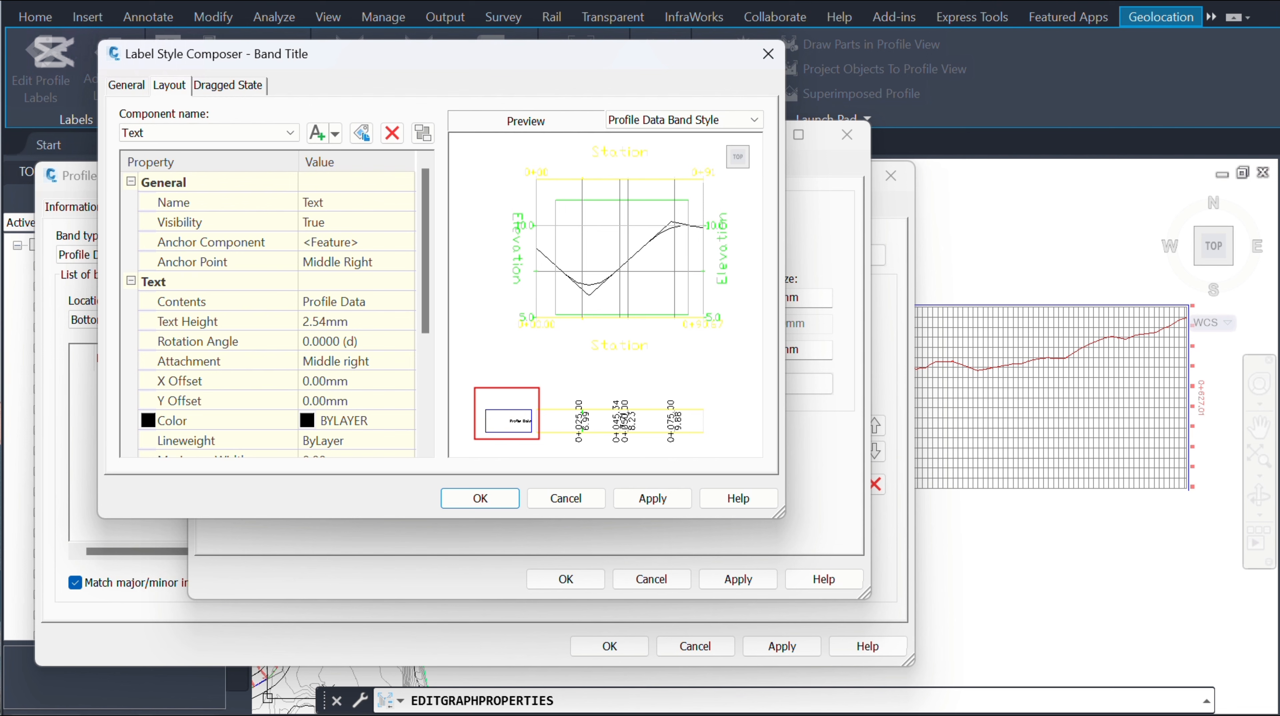
drag(540, 440, 540, 441)
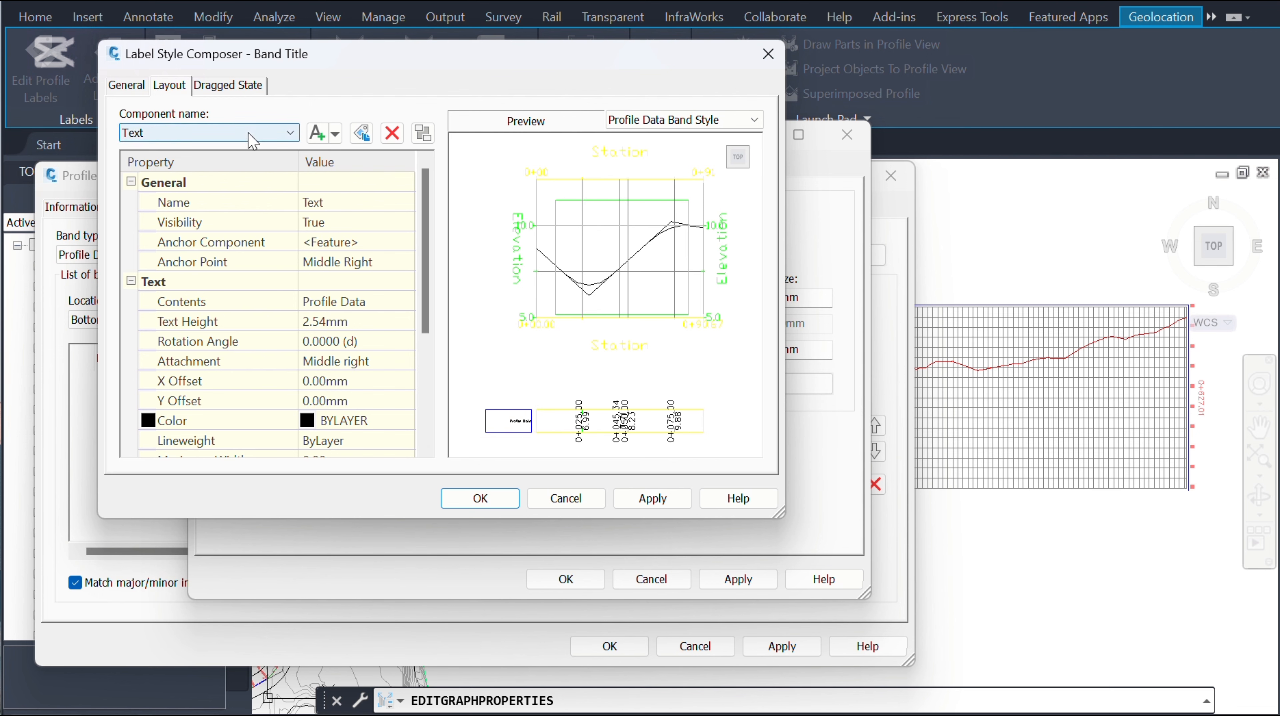
click(339, 203)
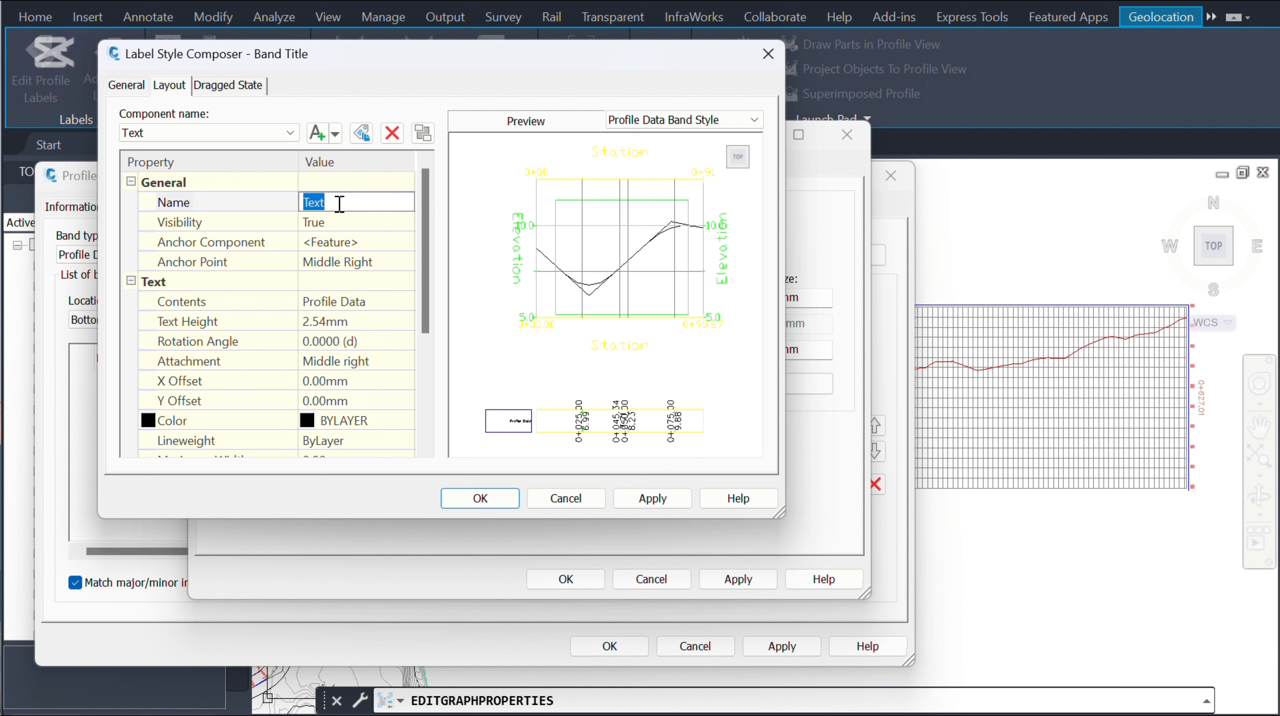
text(Profile Station)
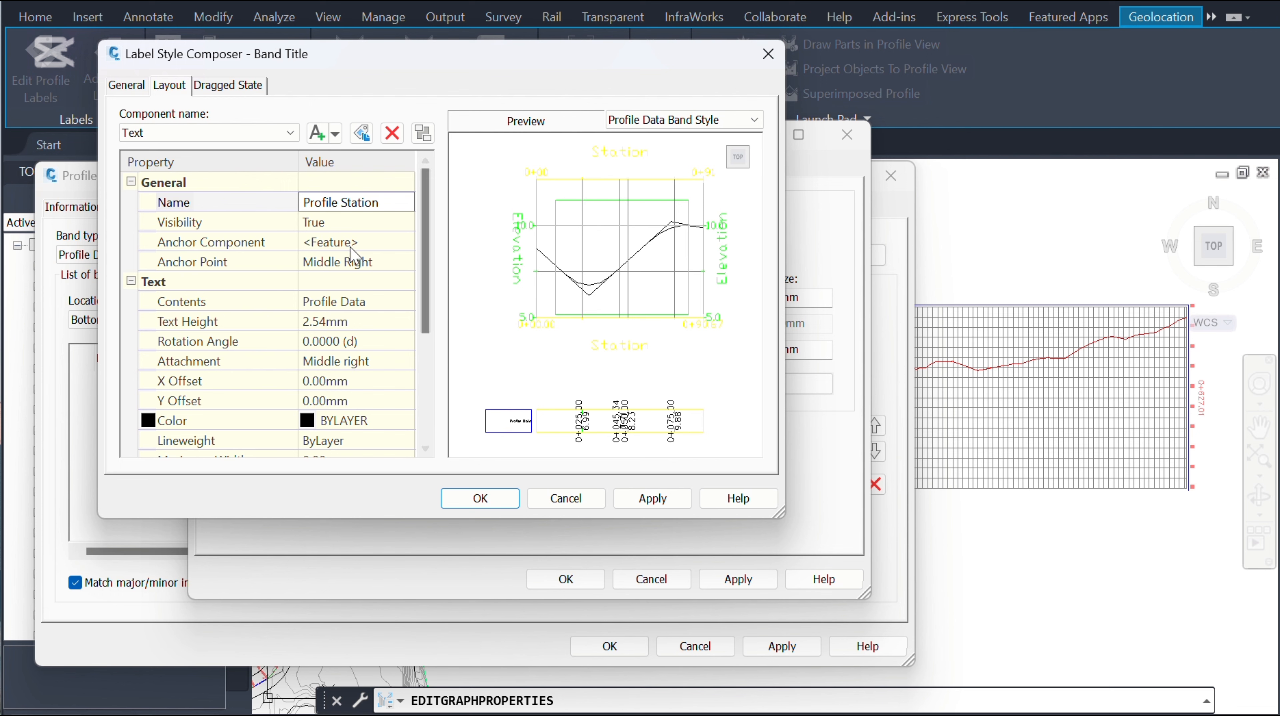
click(377, 262)
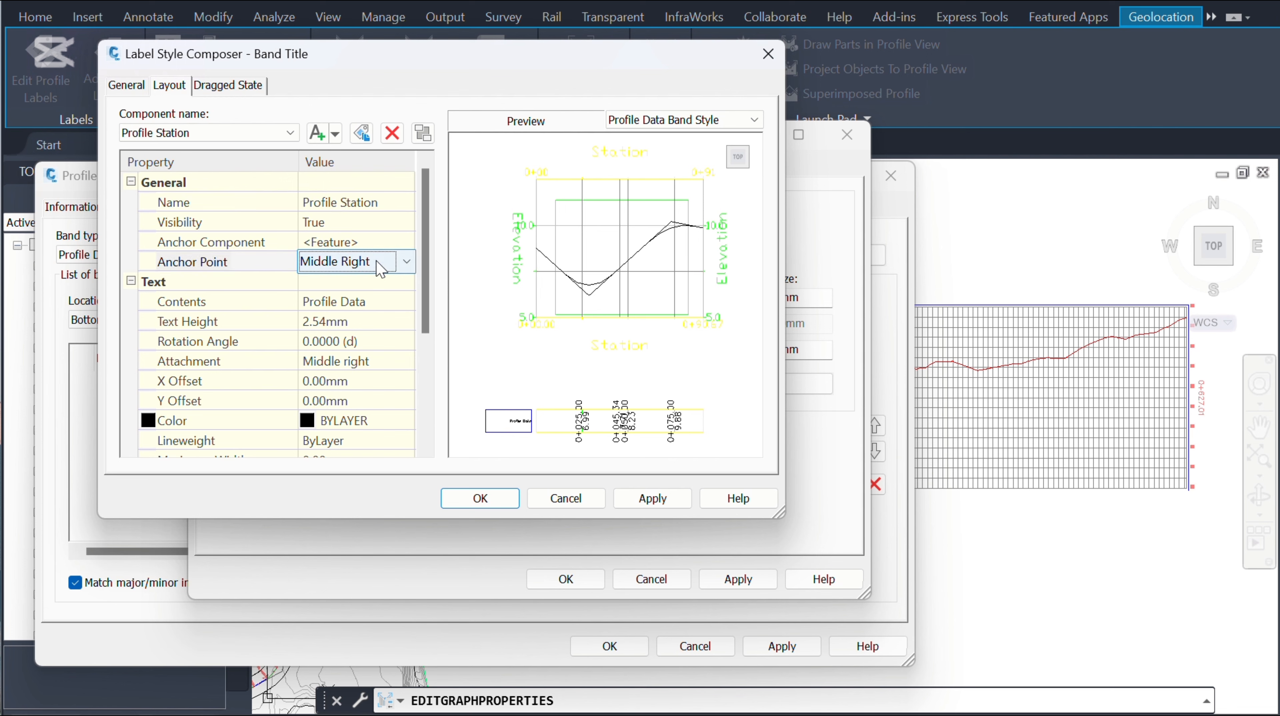
click(407, 262)
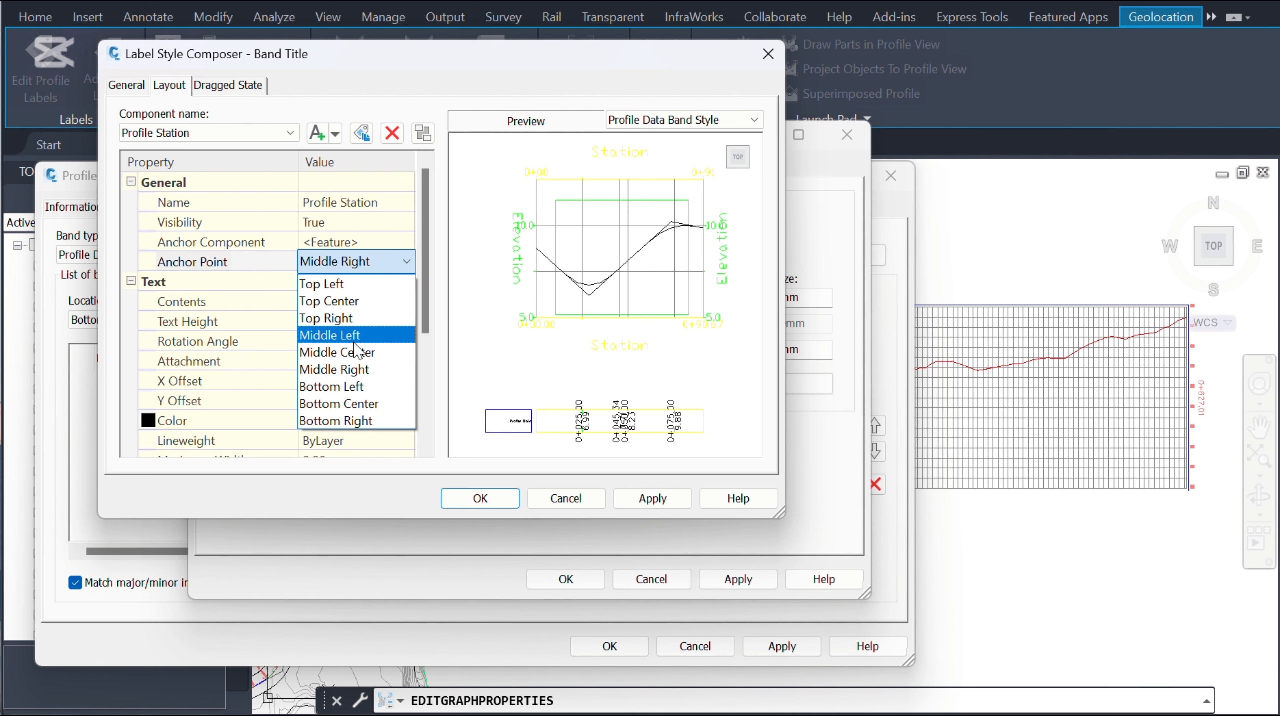
click(360, 362)
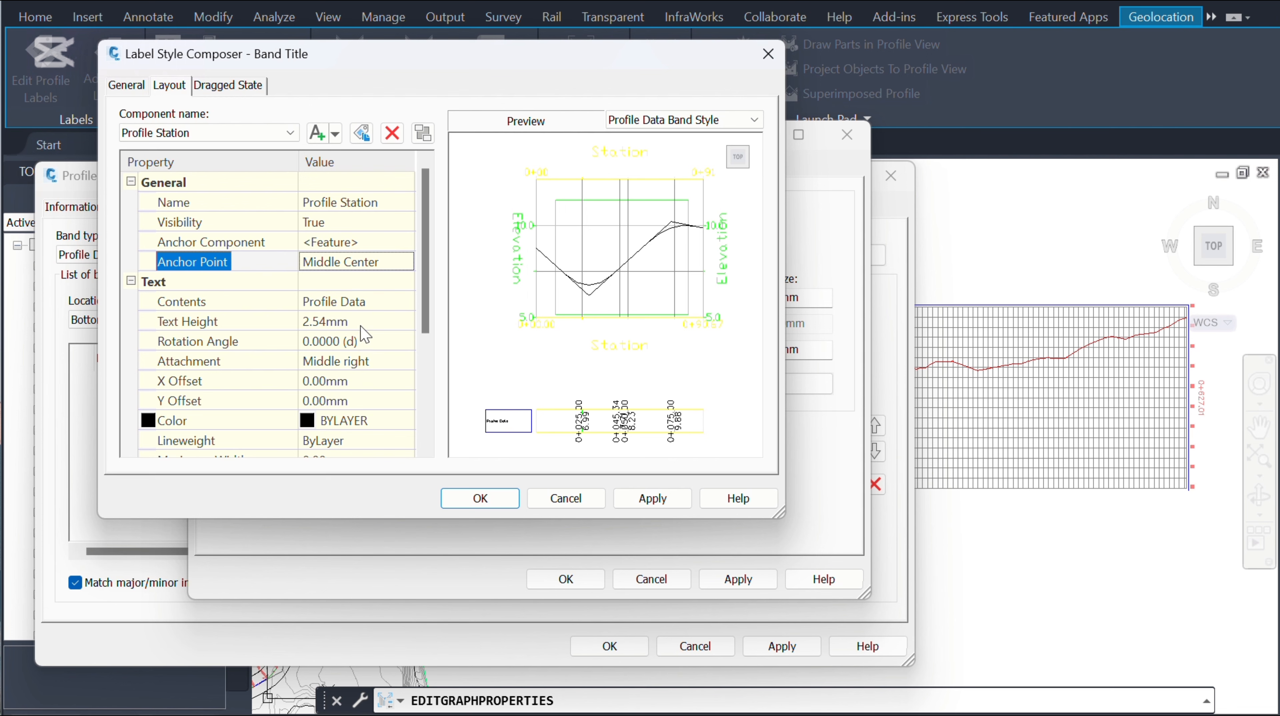
Replace the title component's Profile Data contents with the copied text Profile Station
click(370, 303)
click(404, 302)
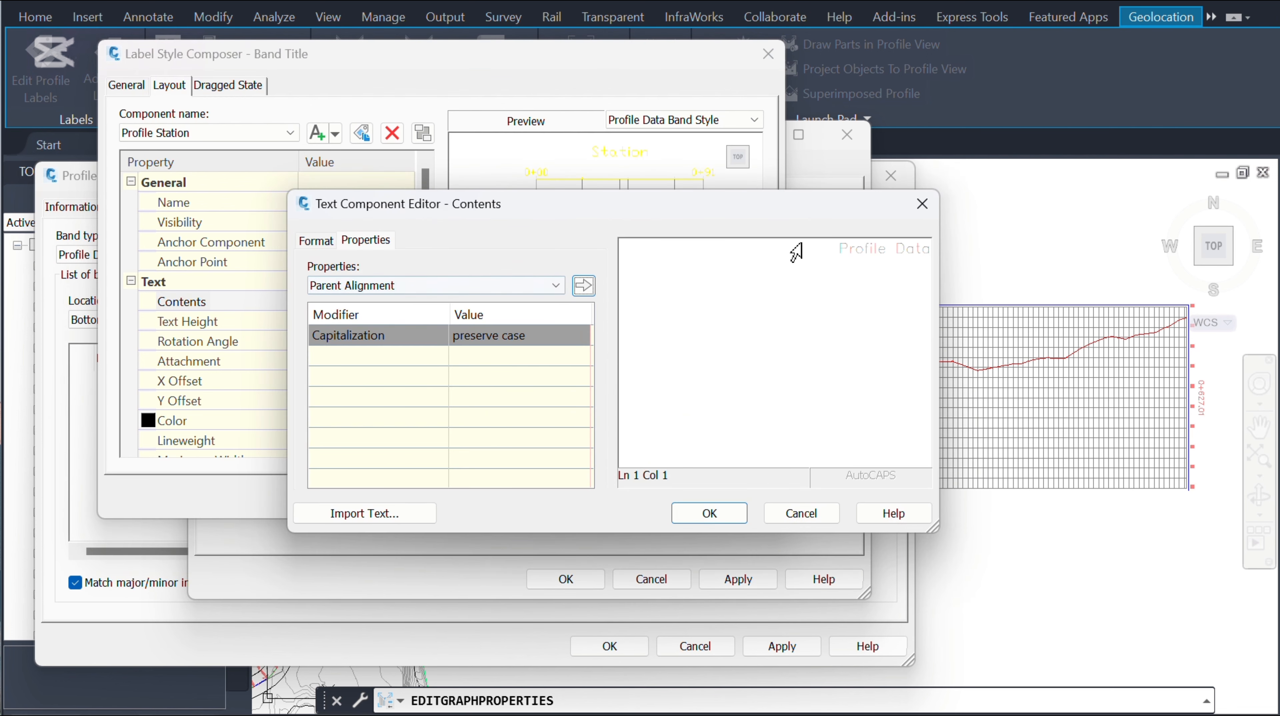
click(829, 260)
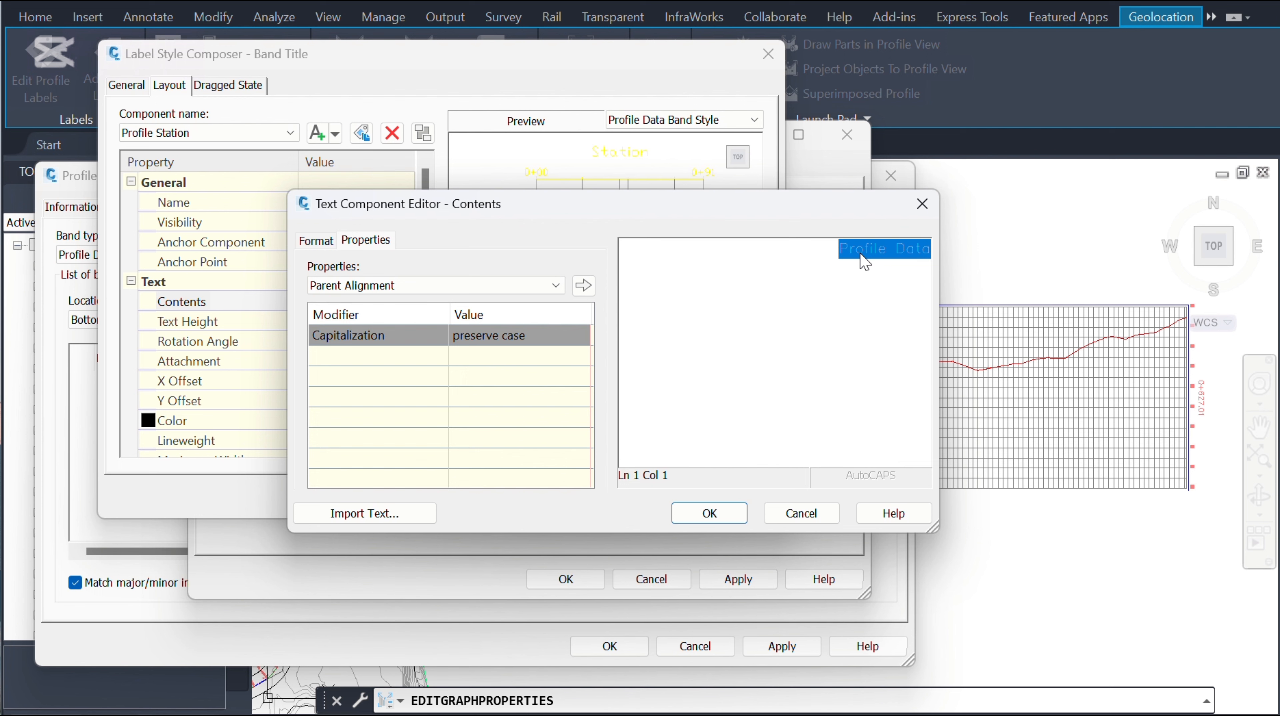
key(Delete)
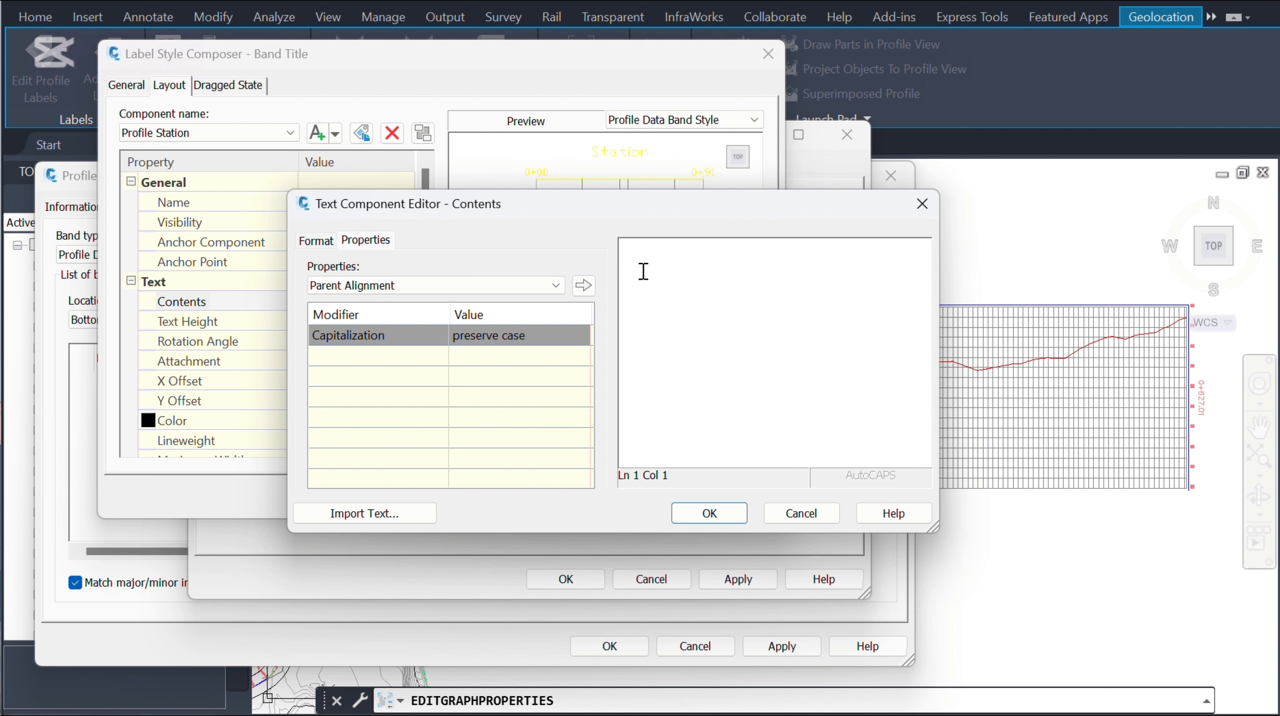
key(ctrl+v)
Set the font of the Profile Station title text to Consolas and accept the edited contents
drag(739, 249, 636, 236)
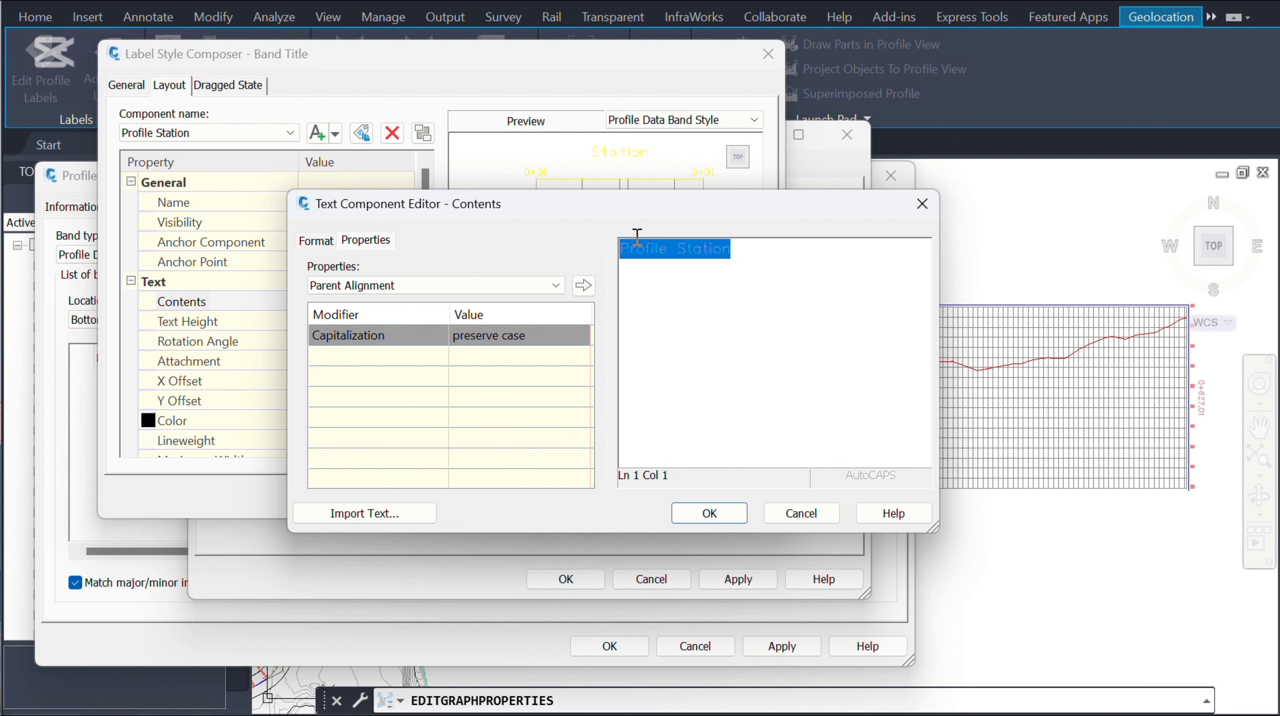
click(321, 242)
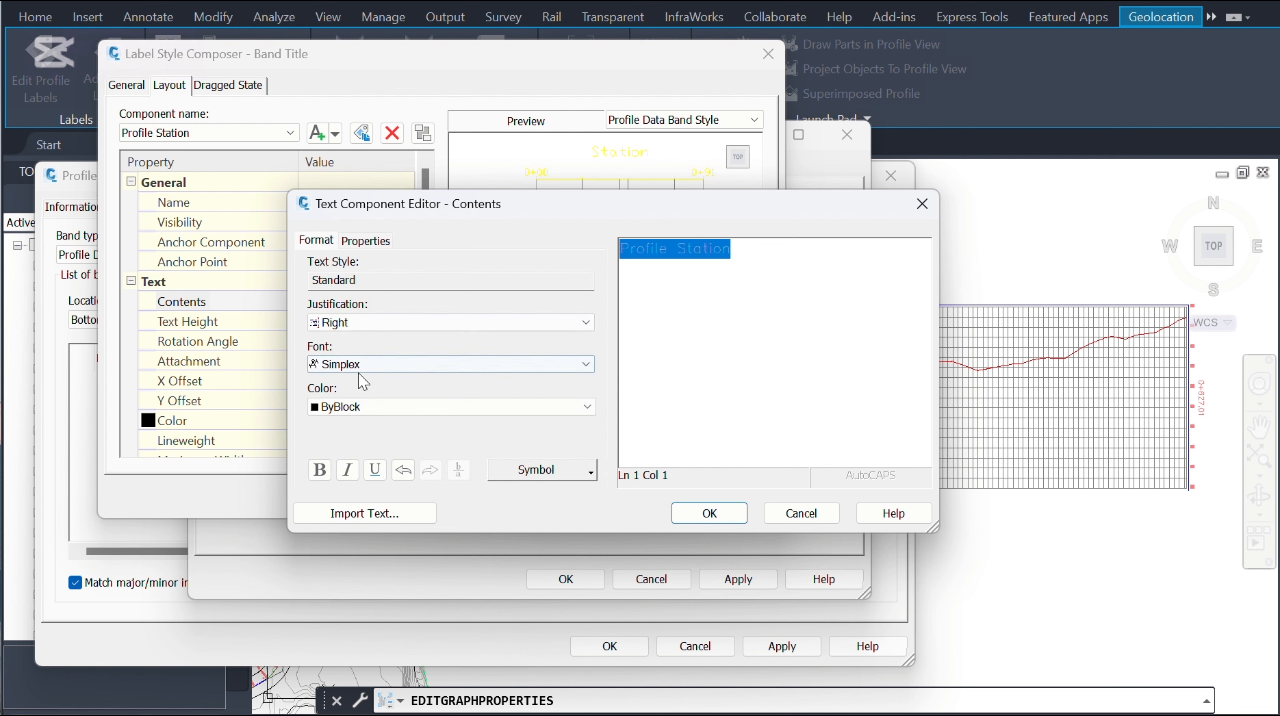
click(372, 365)
key(c)
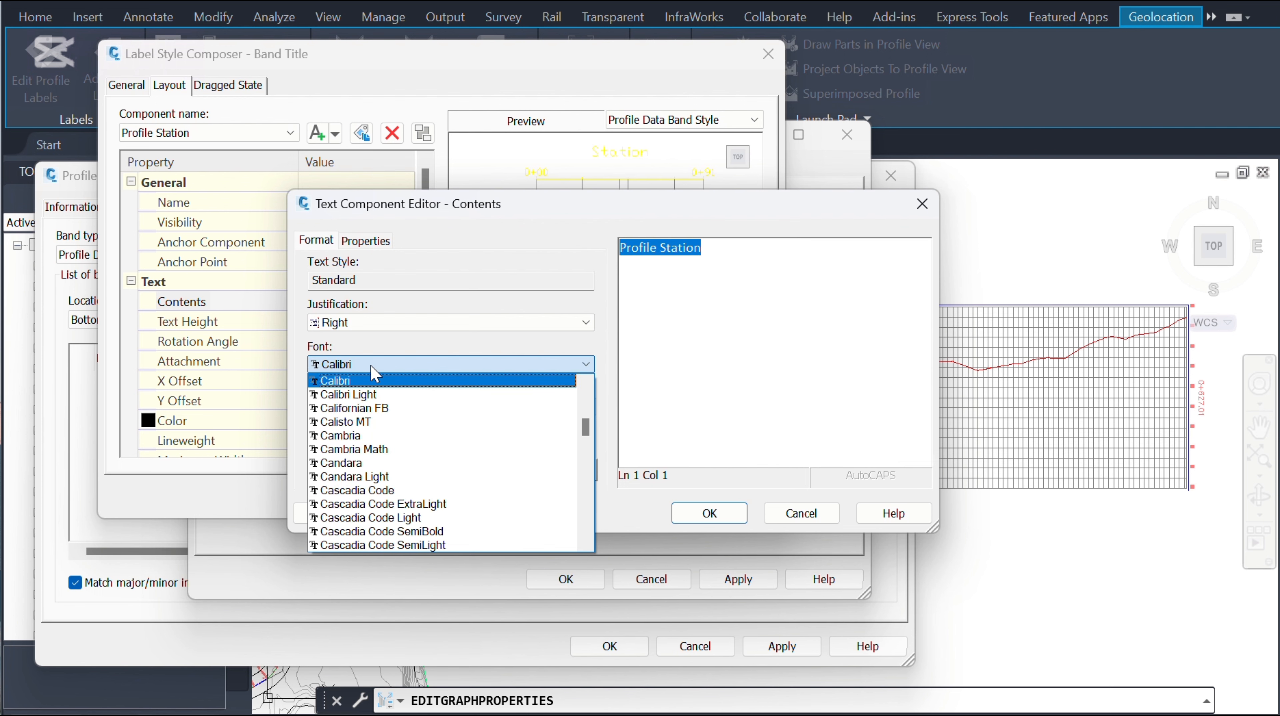
key(o)
key(n)
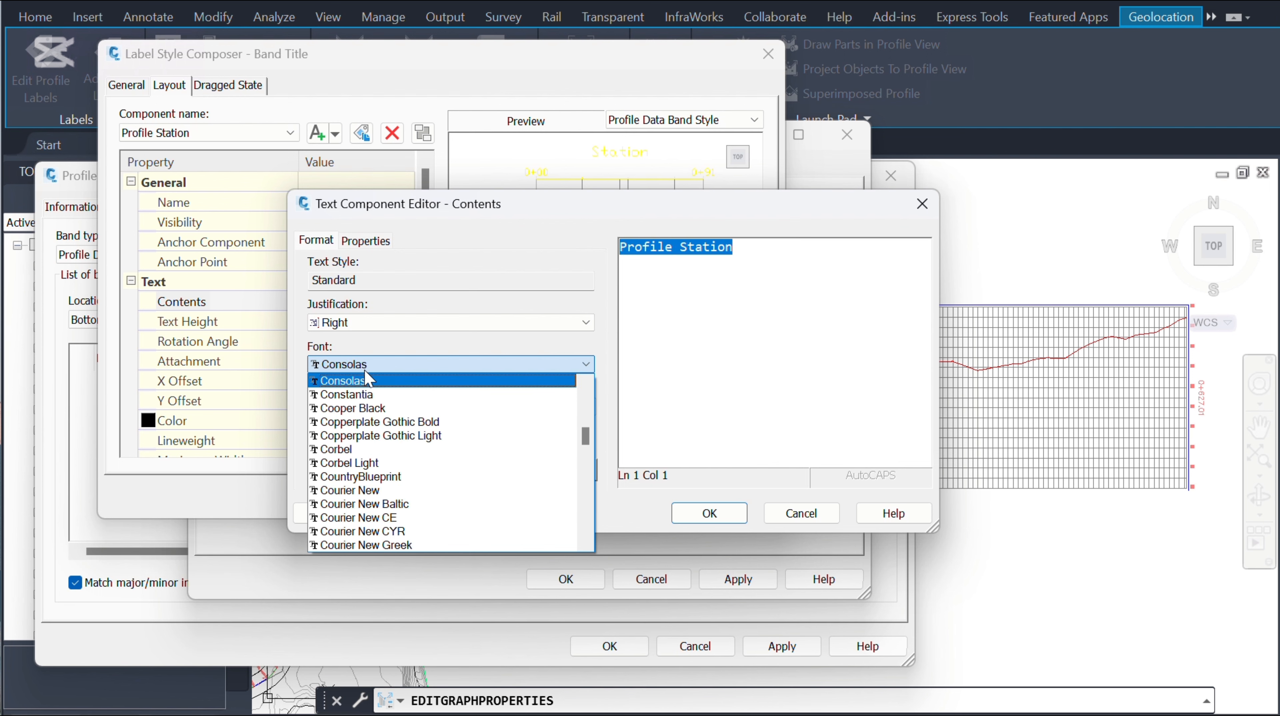
click(368, 382)
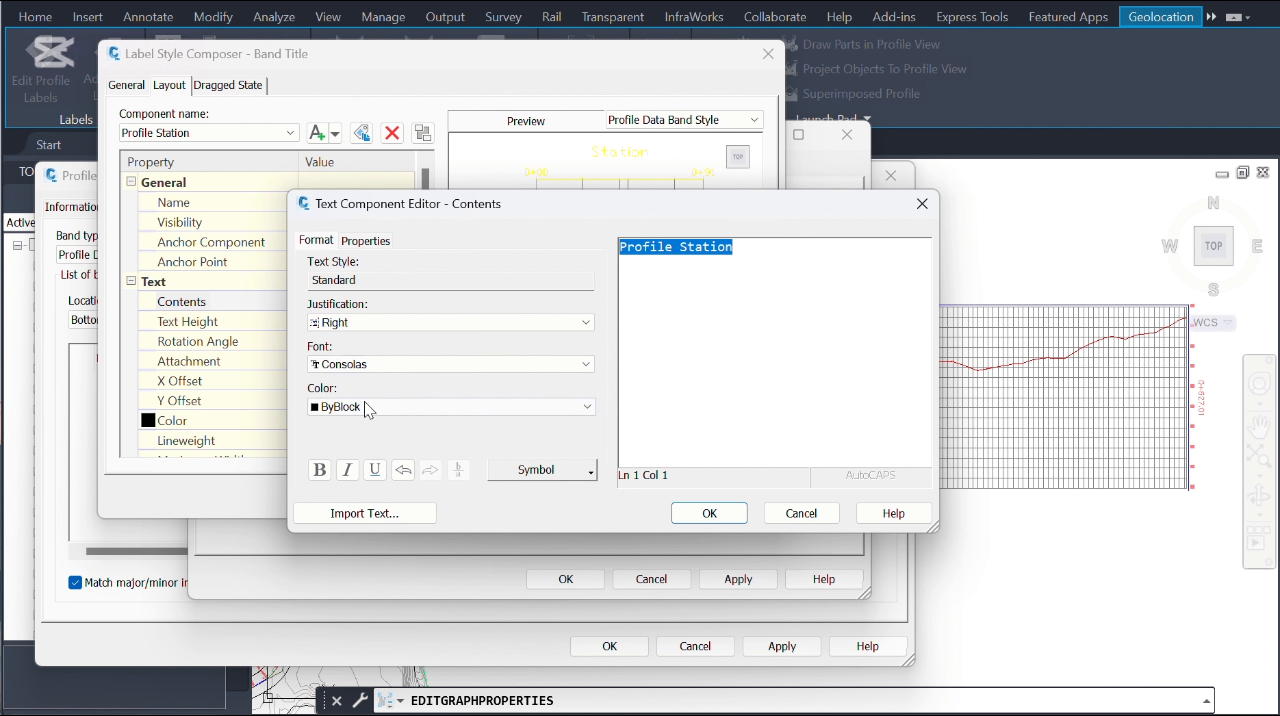
click(711, 513)
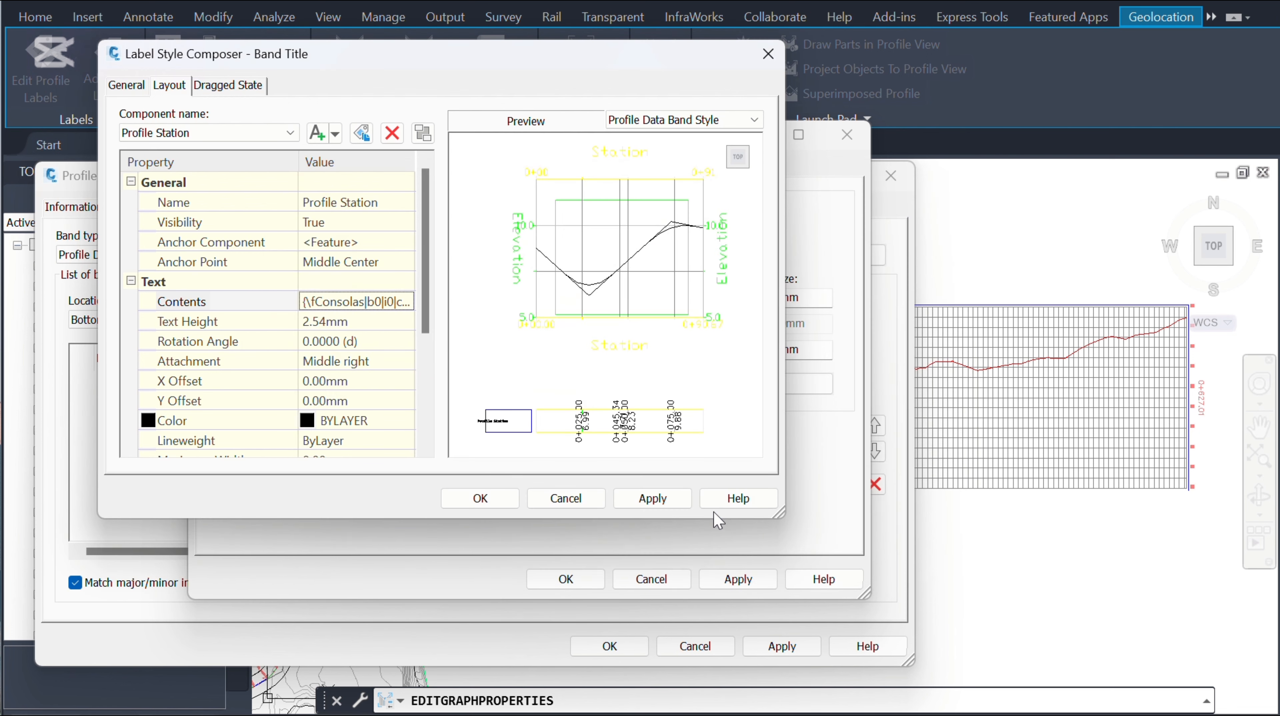
Set the Profile Station title text height to 6 mm and its attachment to Middle center
click(358, 322)
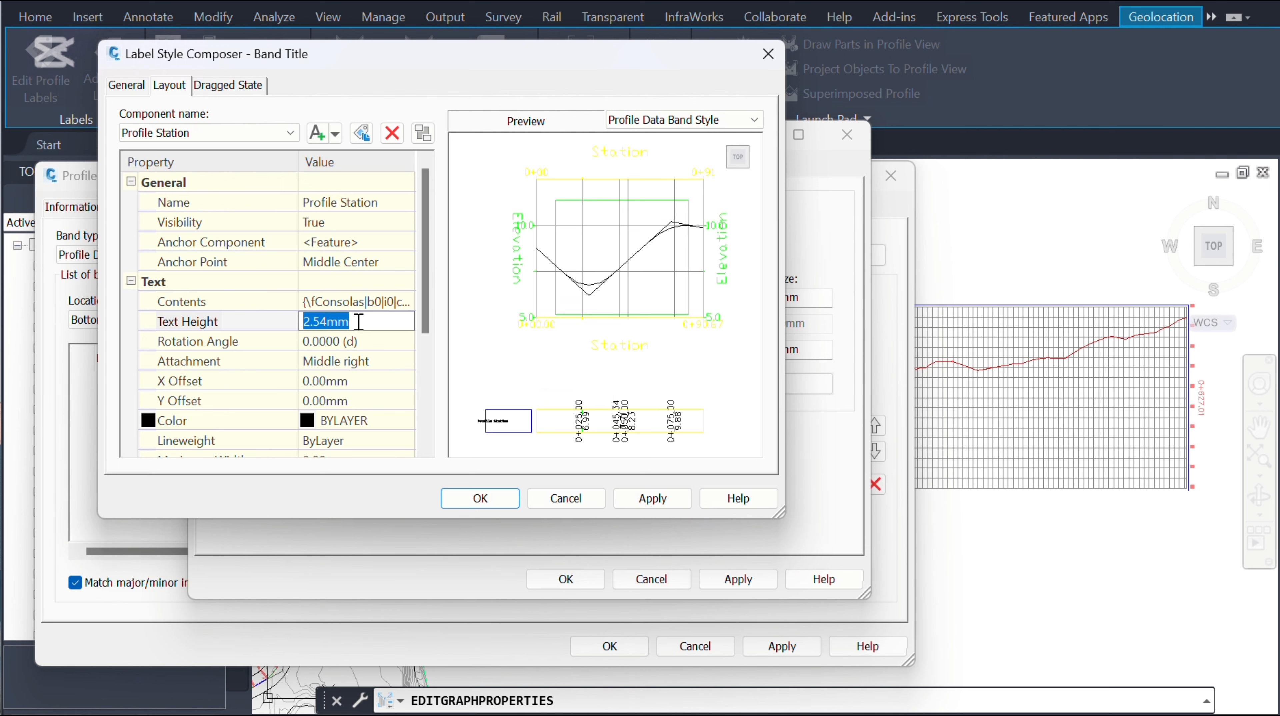
text(6)
key(Return)
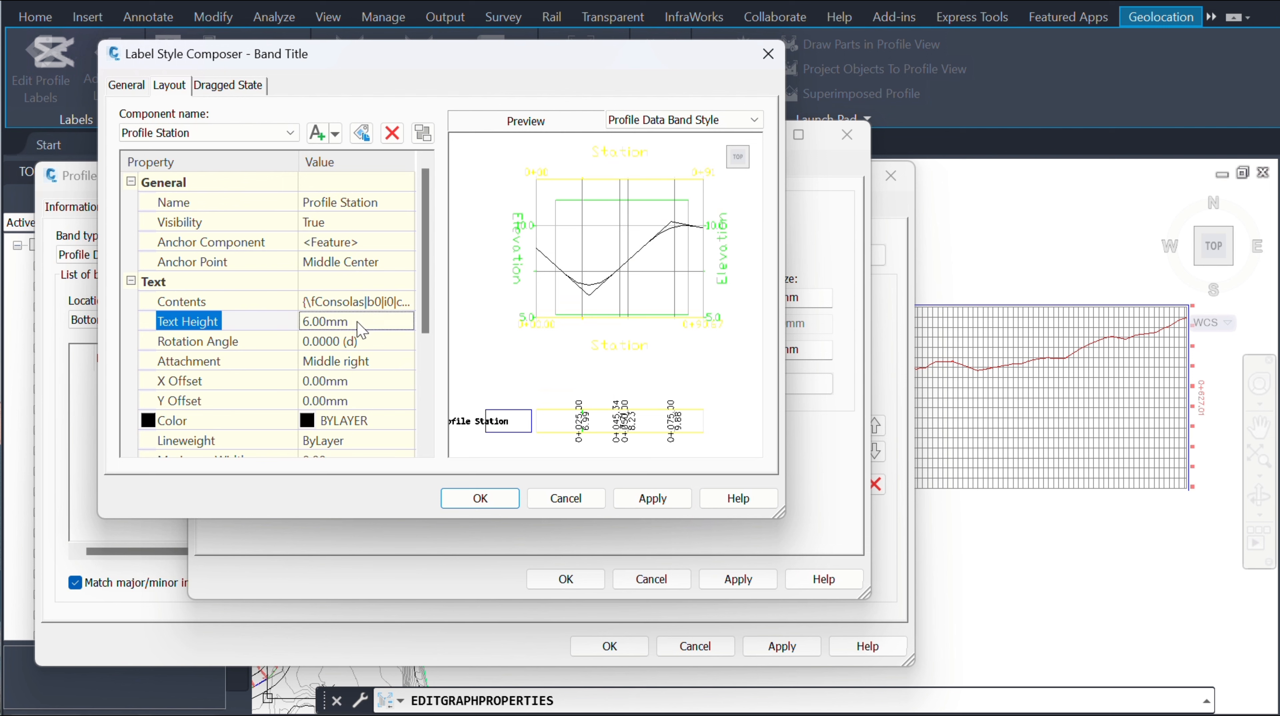
click(374, 340)
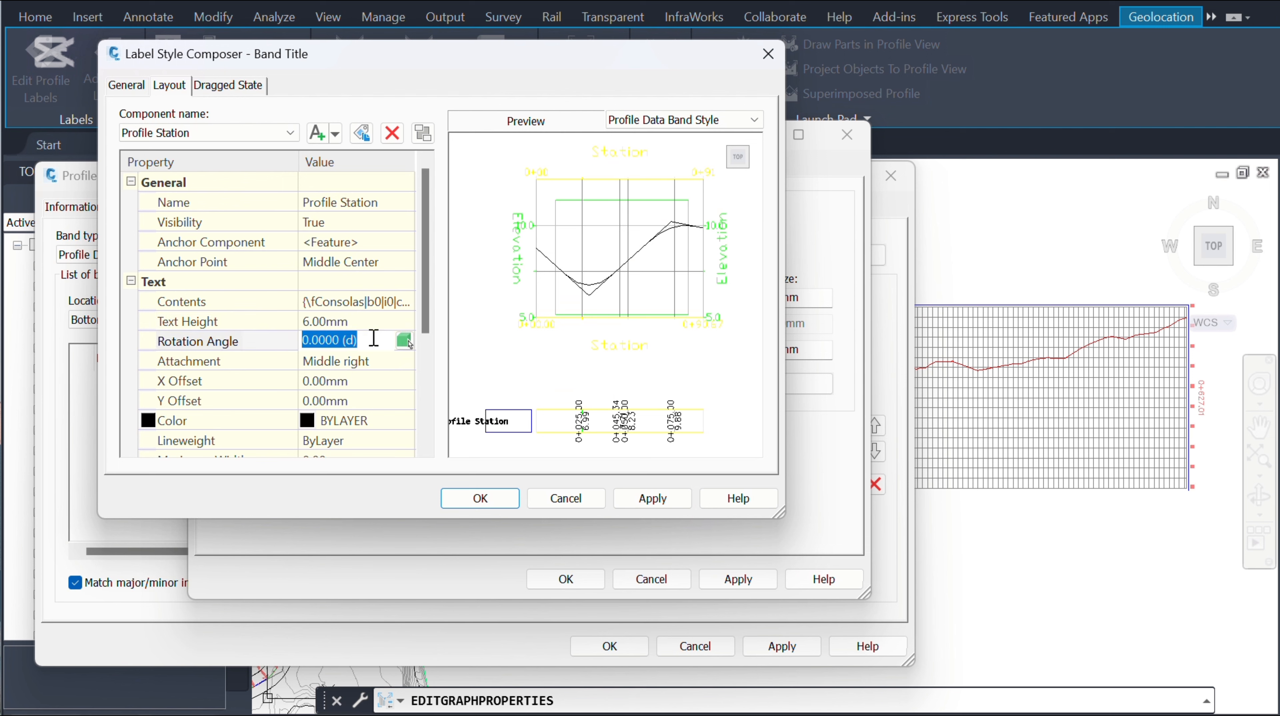
click(382, 363)
click(407, 362)
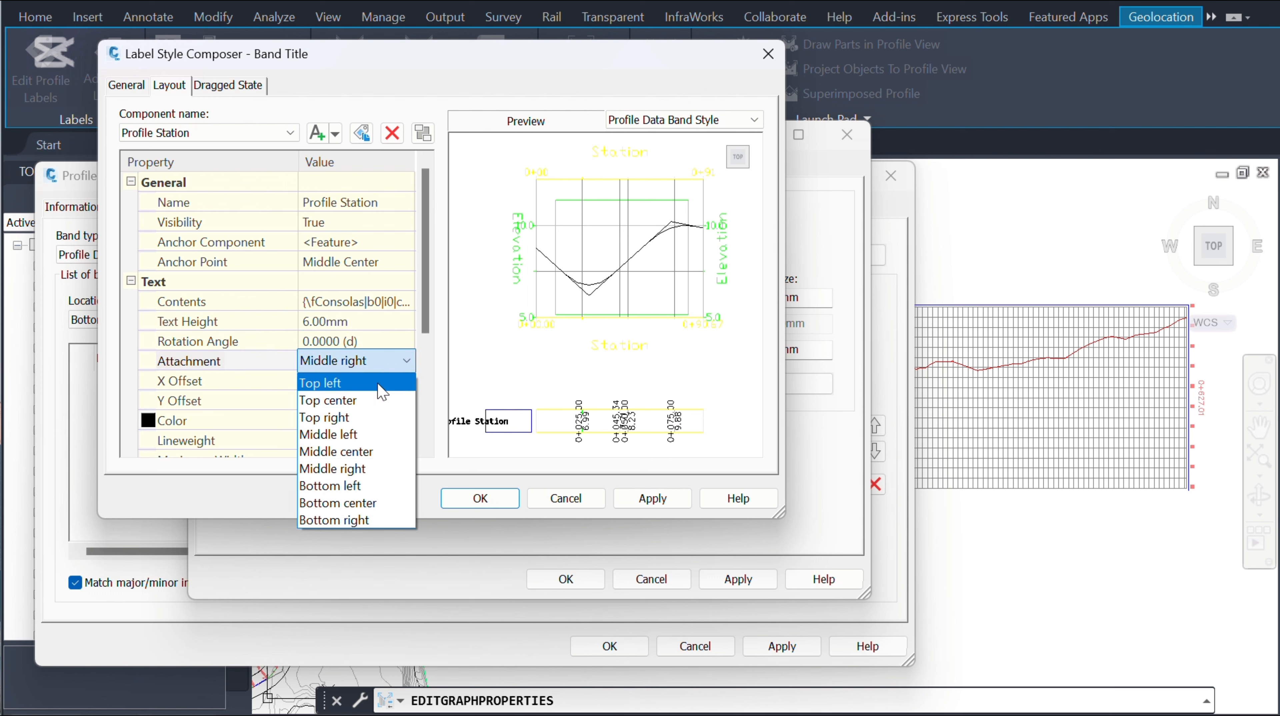
click(351, 451)
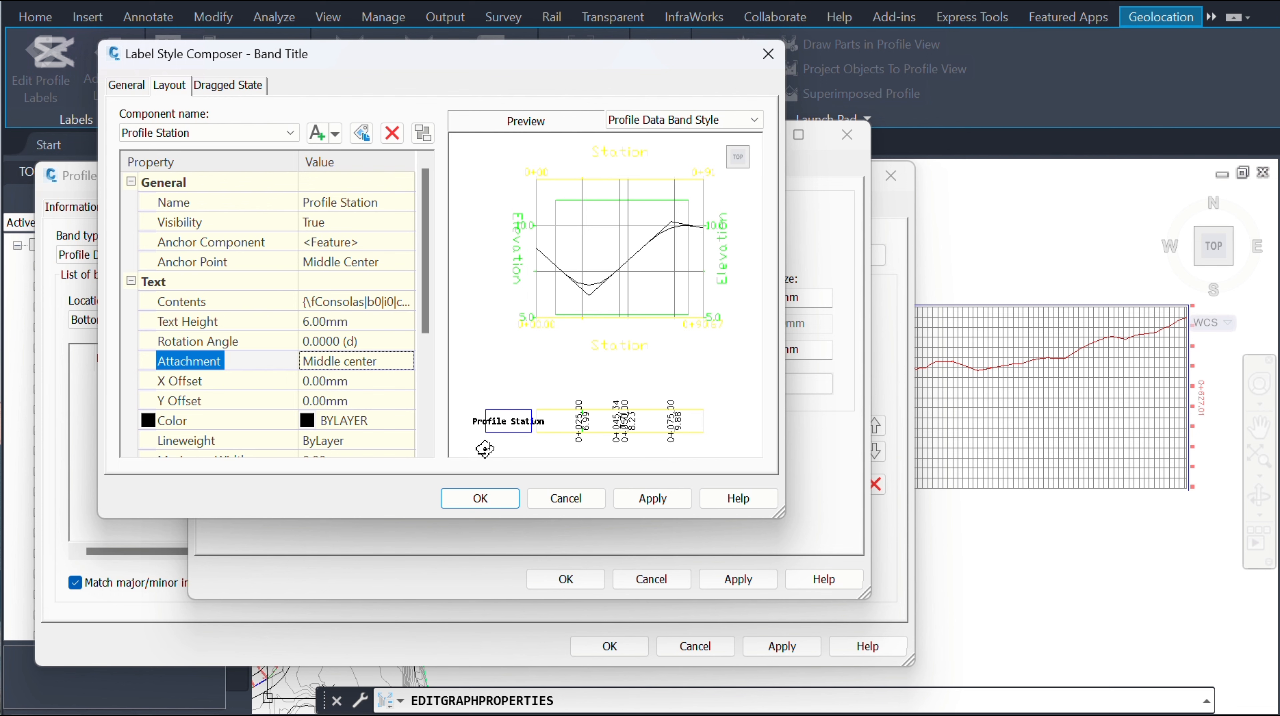
Set the title text color to blue, then apply and accept the band title label
scroll(419, 286, down, 1)
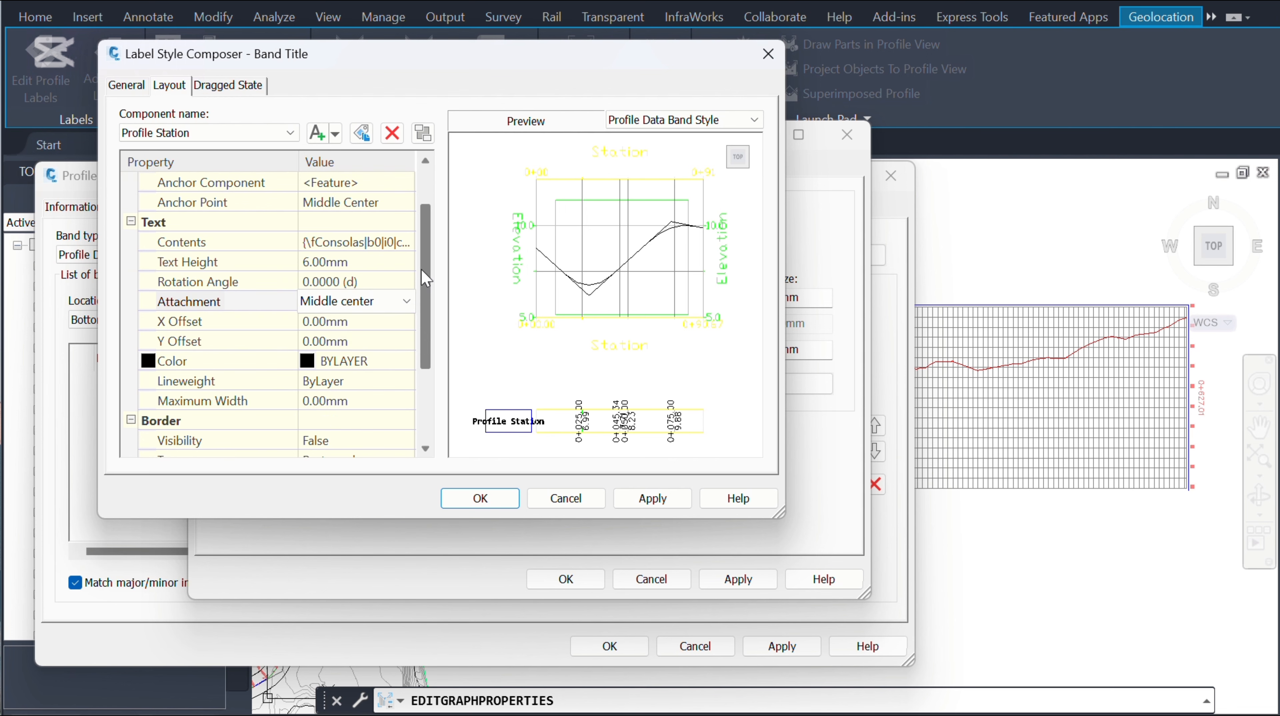
scroll(422, 272, down, 1)
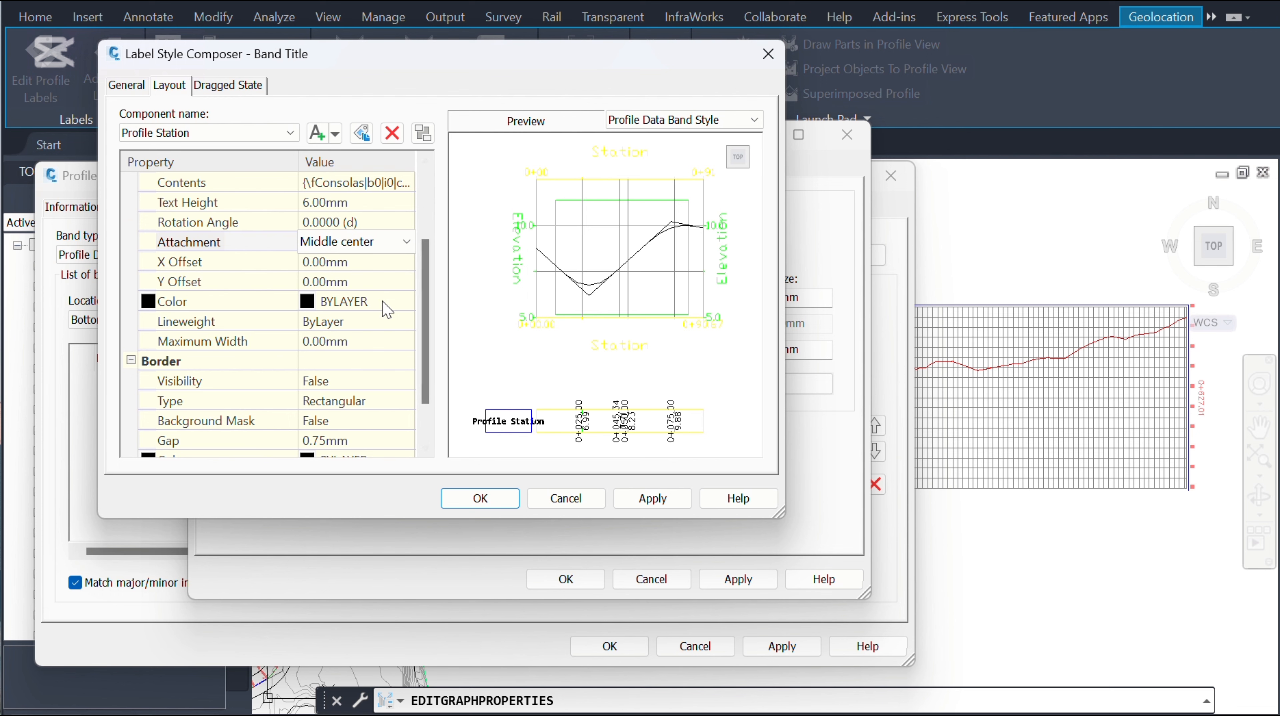
click(394, 302)
click(405, 301)
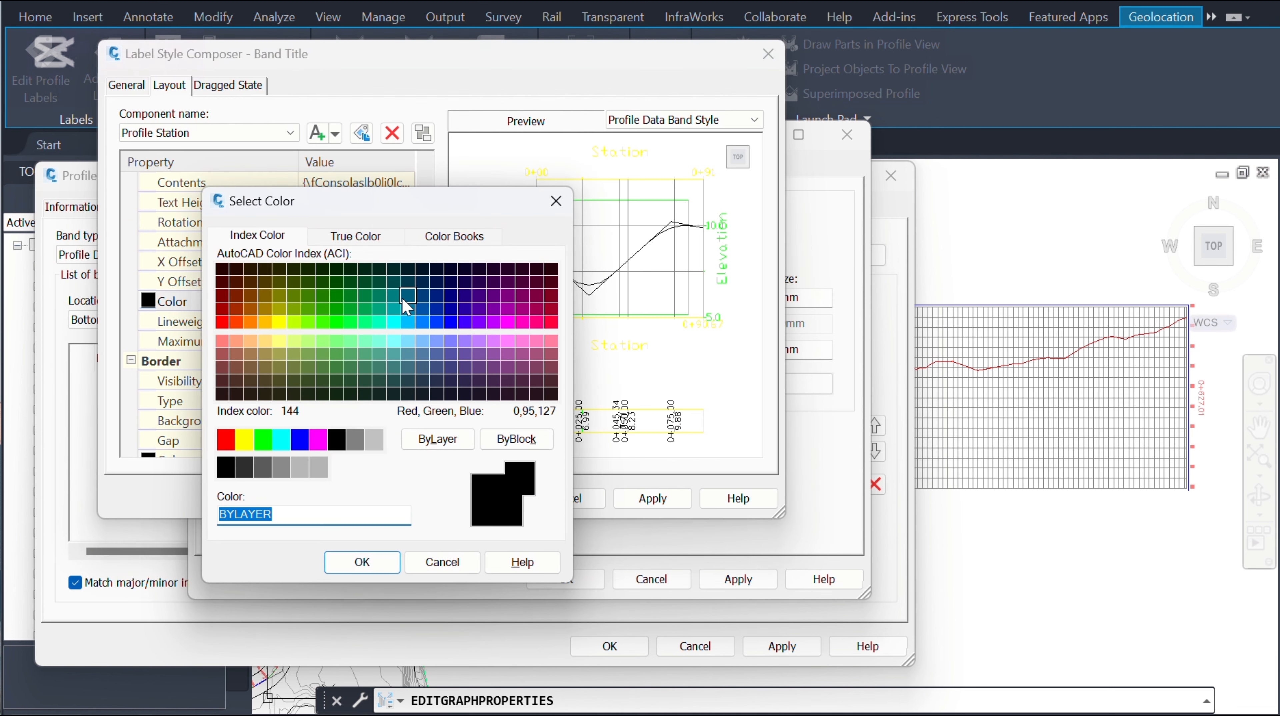
click(300, 439)
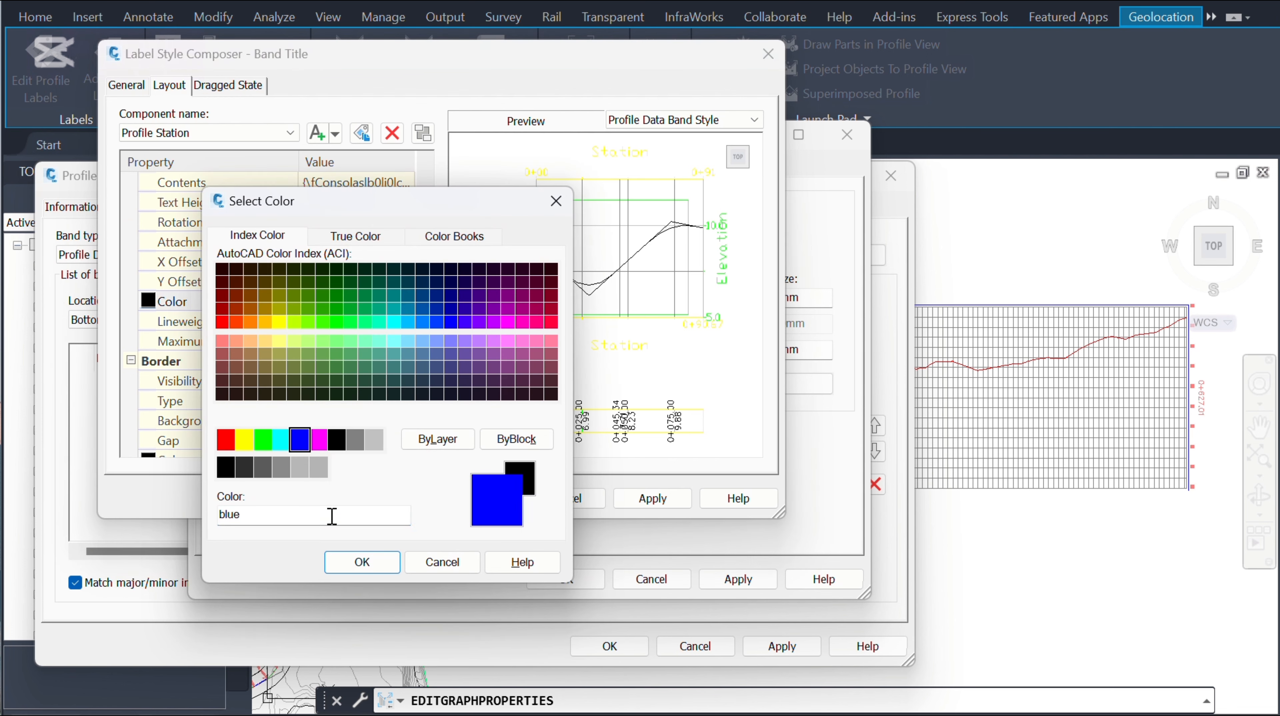
click(365, 561)
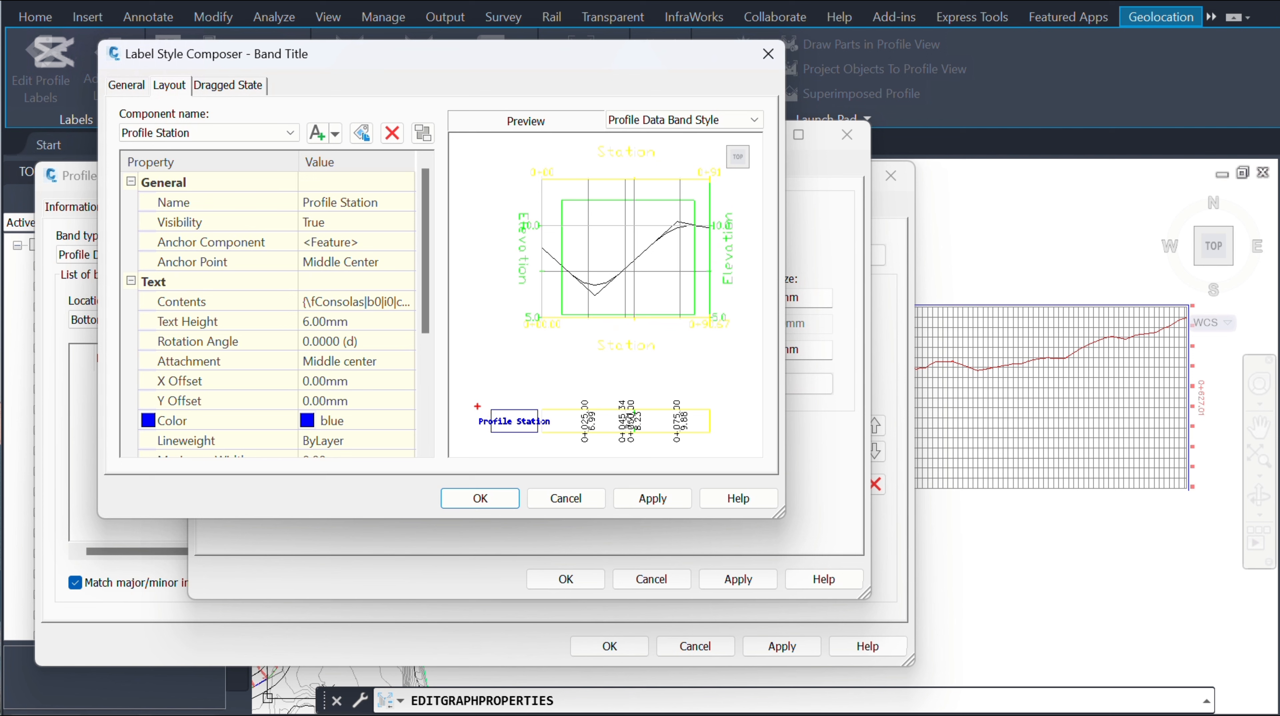
drag(473, 404, 554, 434)
click(654, 499)
click(488, 501)
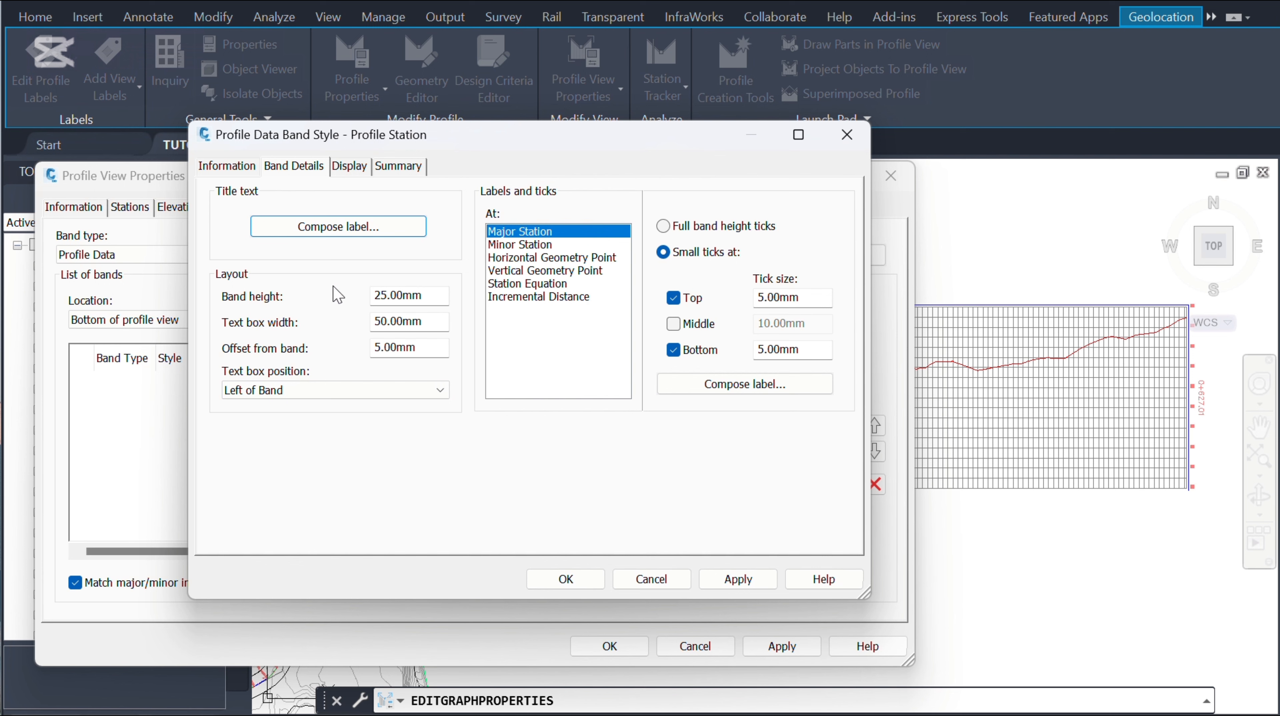
Set the band height to 30 mm and the text box width to 75 mm, and apply the changes
drag(435, 297, 372, 292)
text(30)
click(425, 323)
drag(423, 323, 370, 327)
text(75)
click(744, 583)
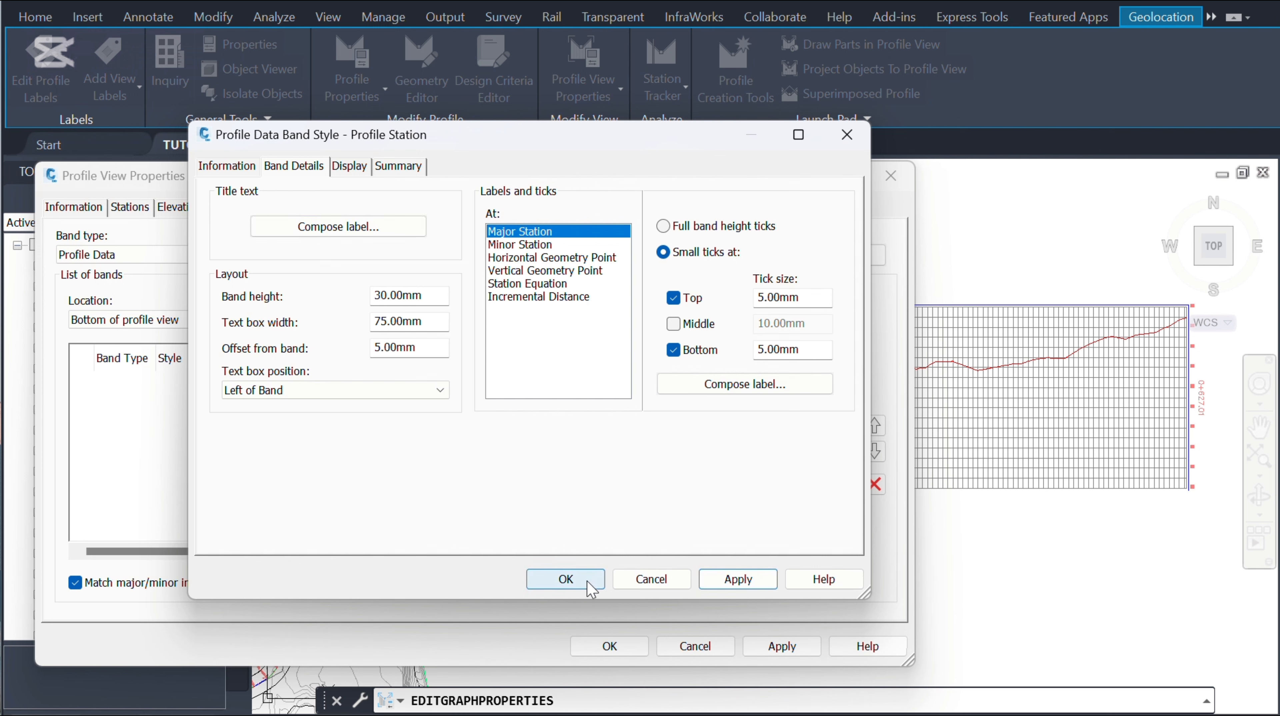
Check how the title label fits its box in the preview and widen the text box to 90 mm
click(368, 226)
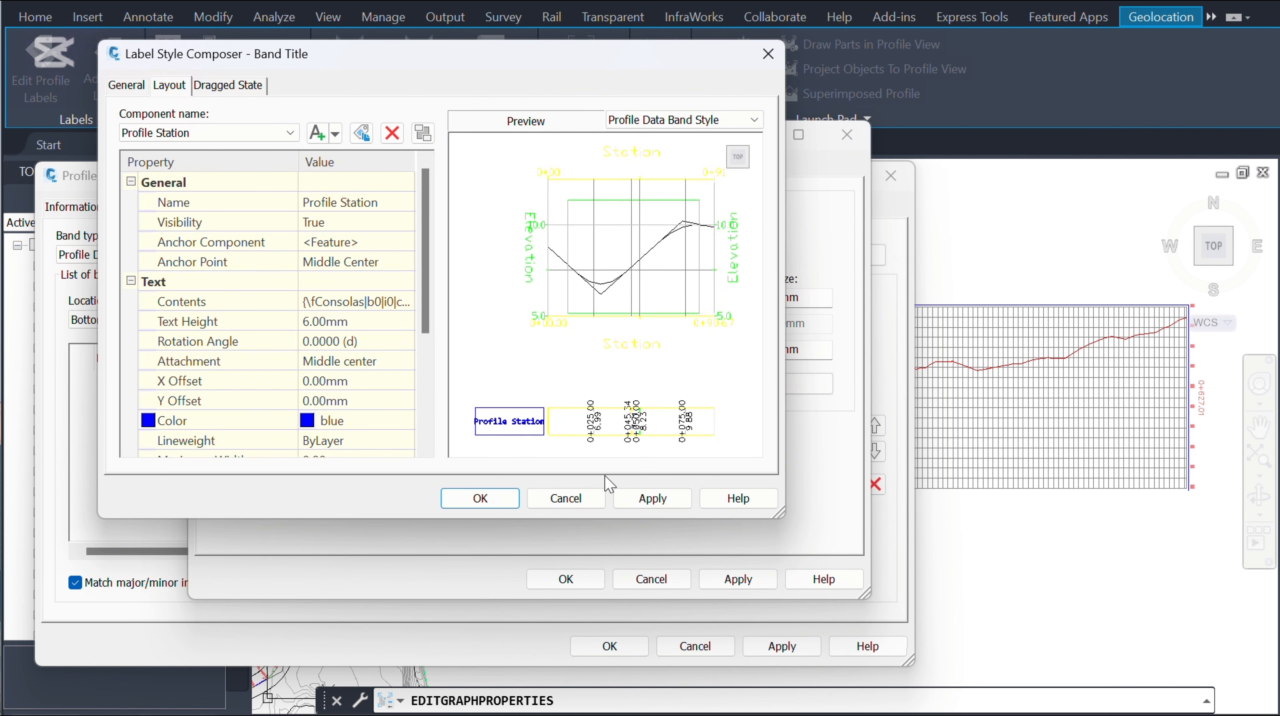
click(650, 498)
click(528, 502)
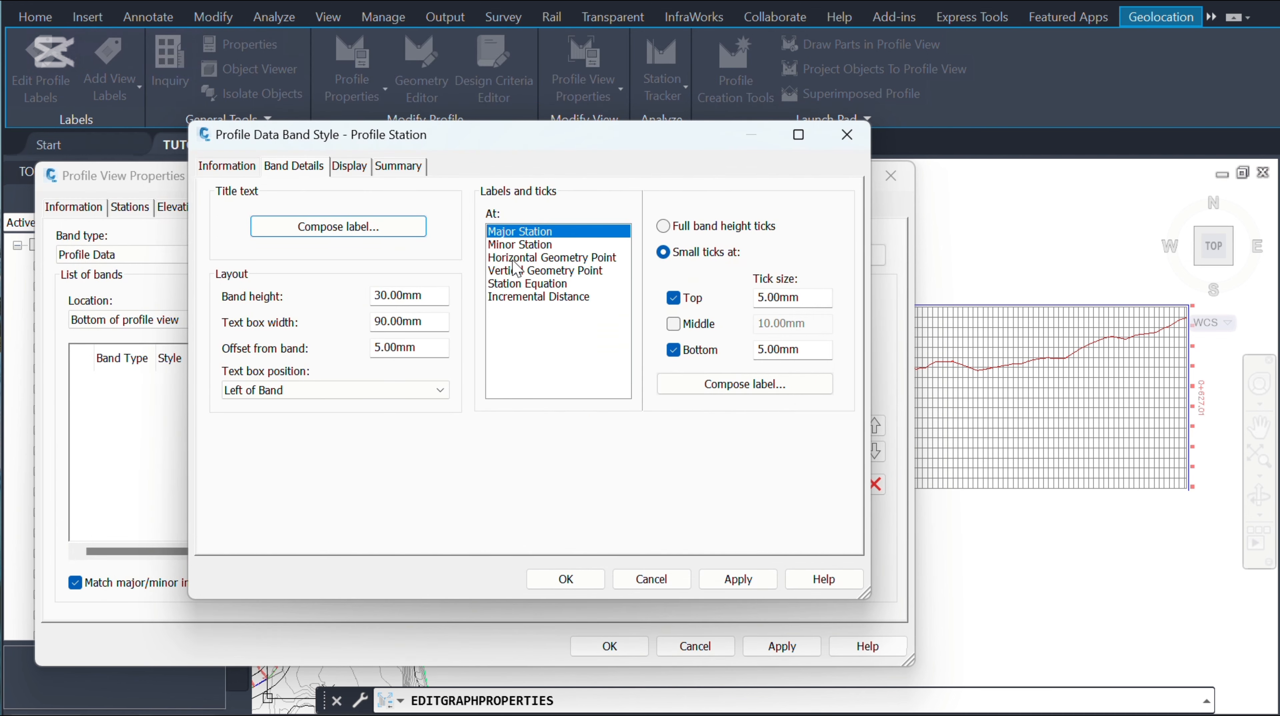
Open the band's Major Station label for editing and delete its Profile1 Elevation component
click(521, 299)
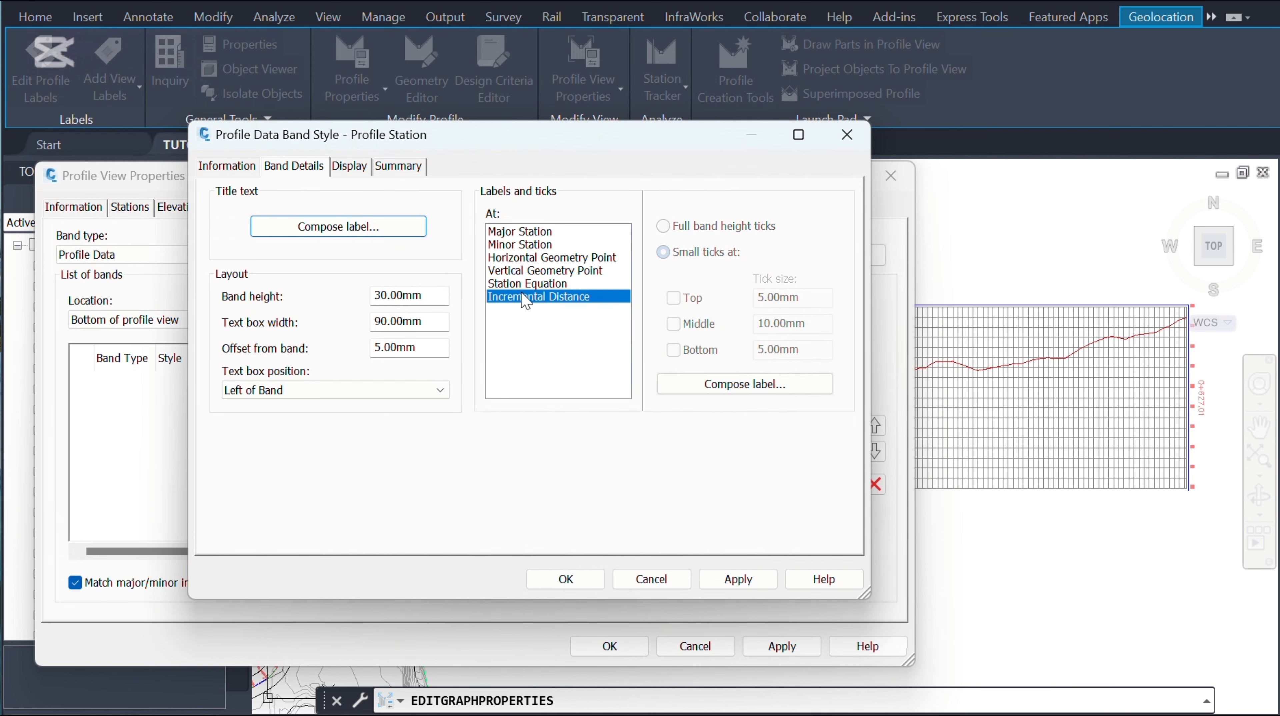
click(515, 232)
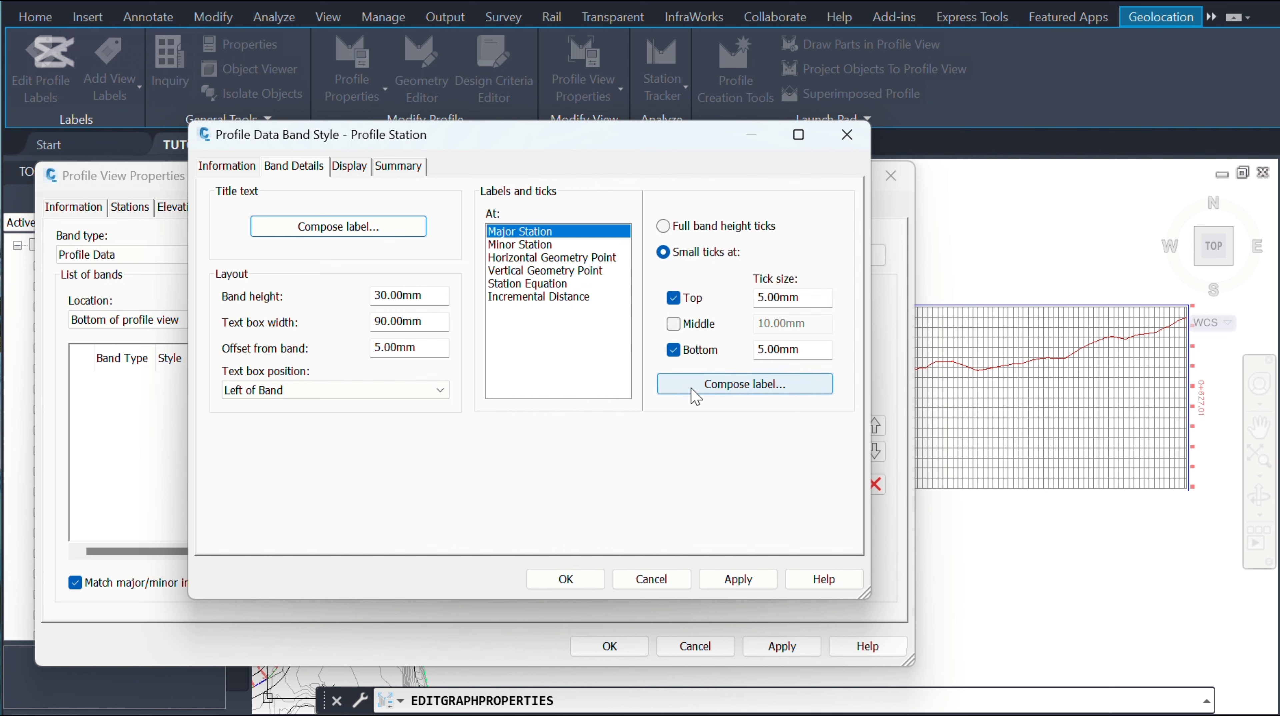
click(751, 385)
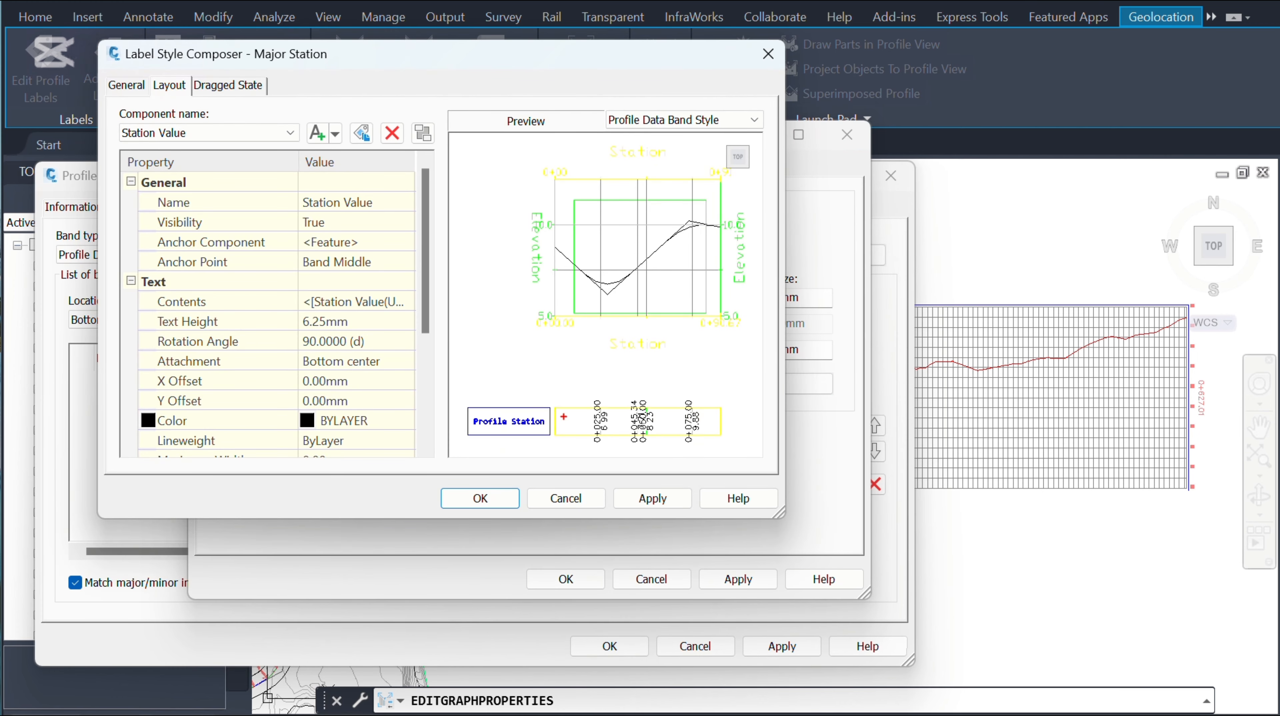
drag(554, 397, 724, 449)
click(290, 134)
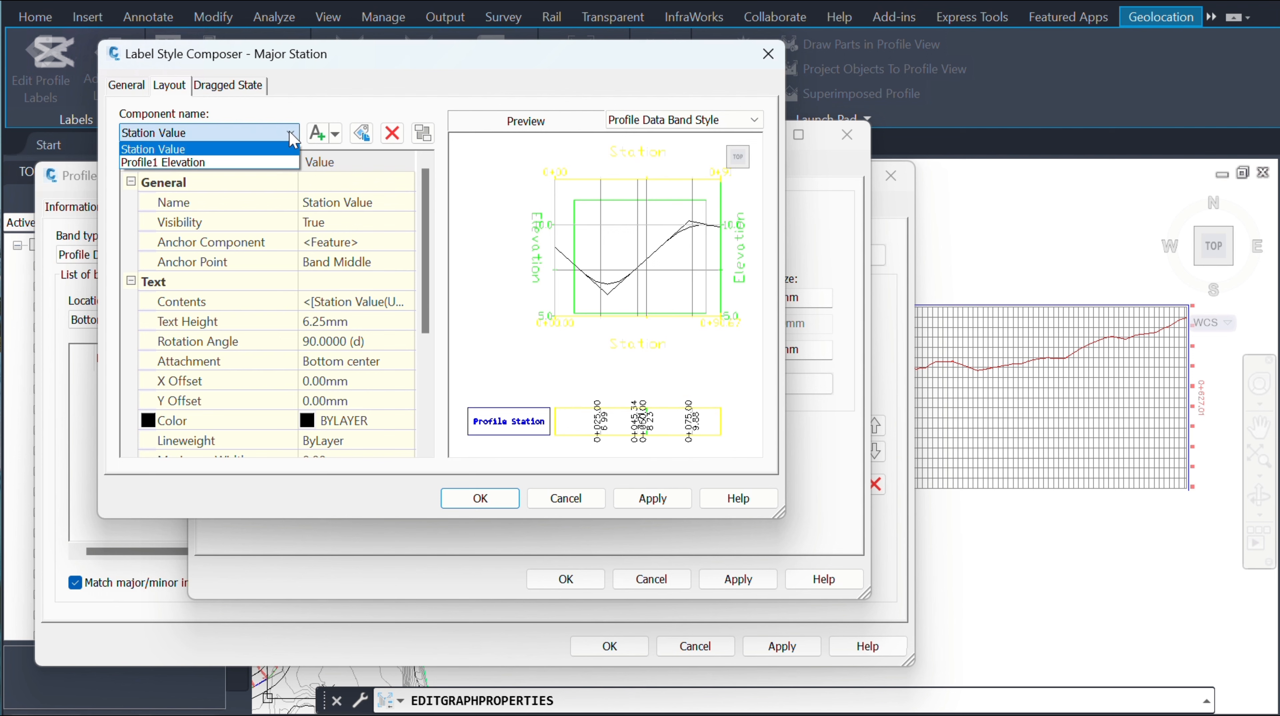
click(170, 150)
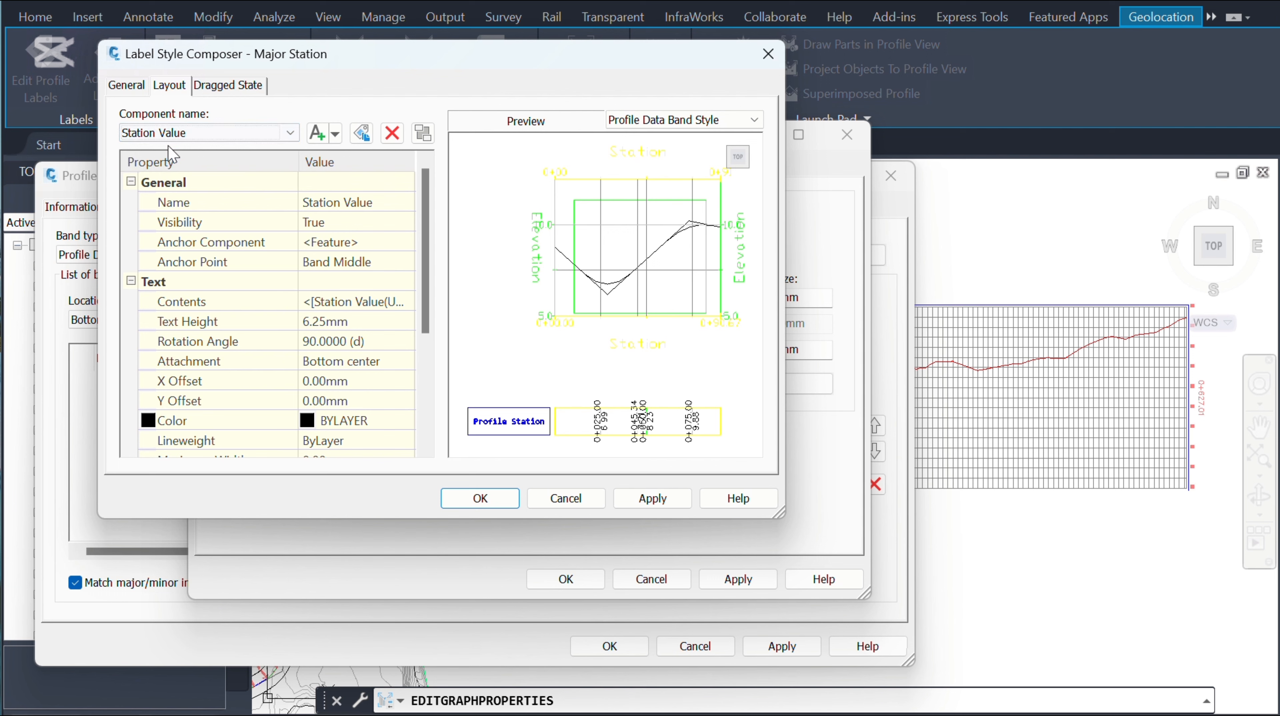
click(291, 133)
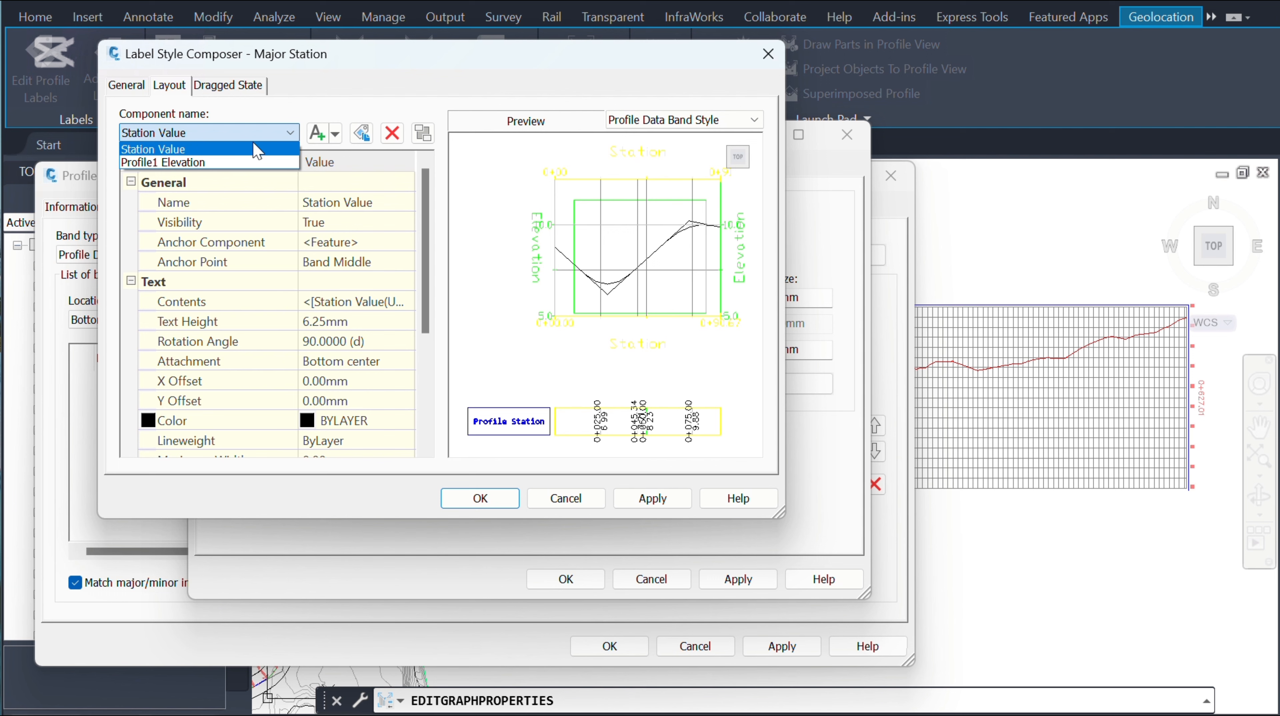
click(181, 166)
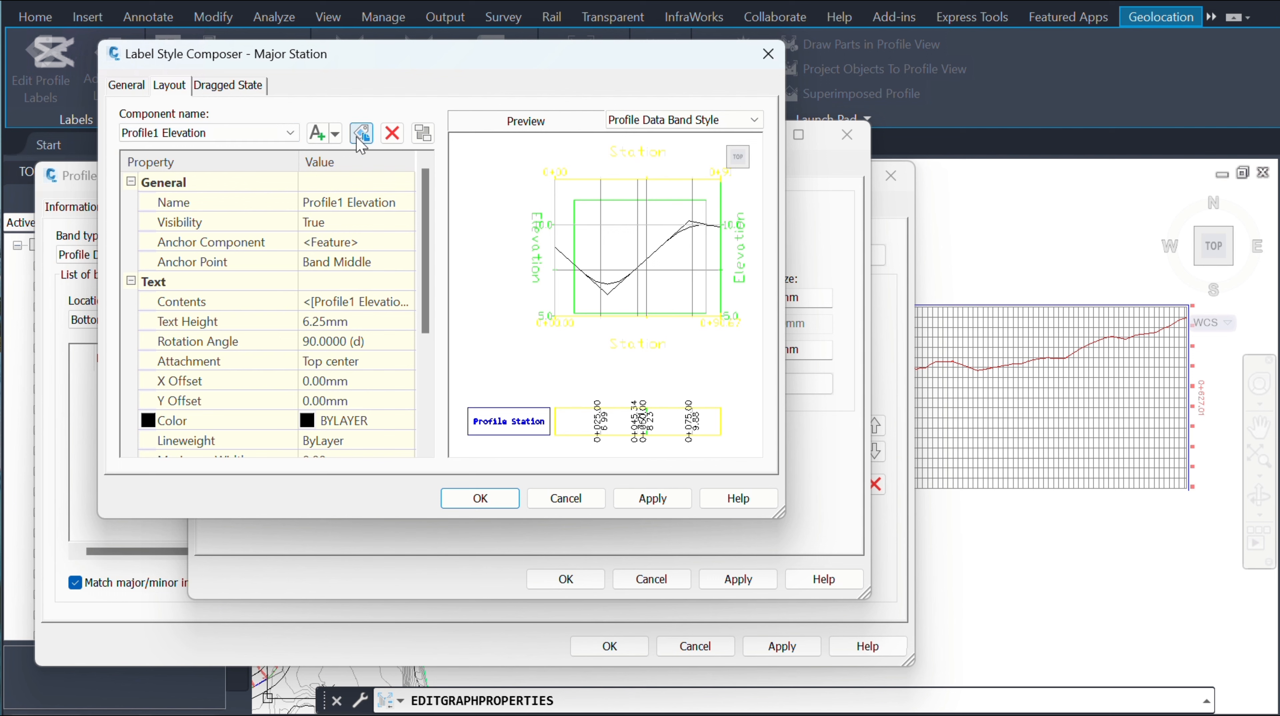
click(392, 134)
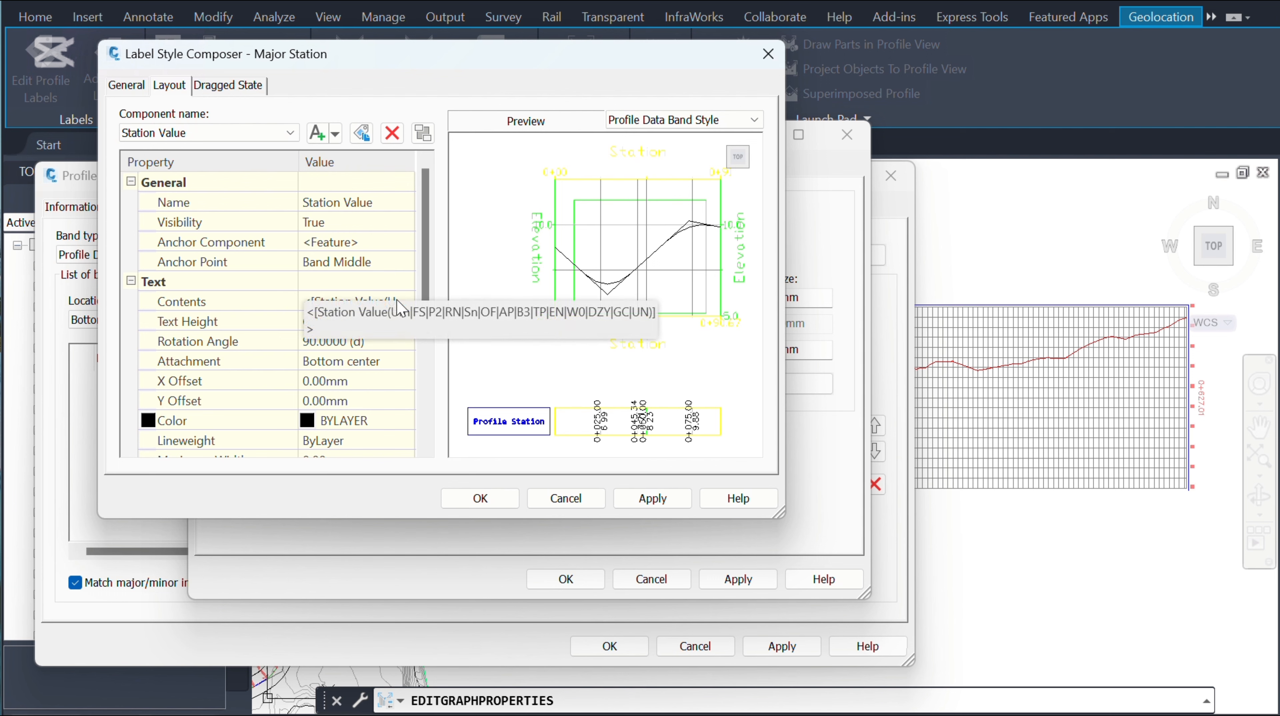
Replace the Station Value component's contents with the Station Value property at a precision of 1
click(401, 307)
click(407, 301)
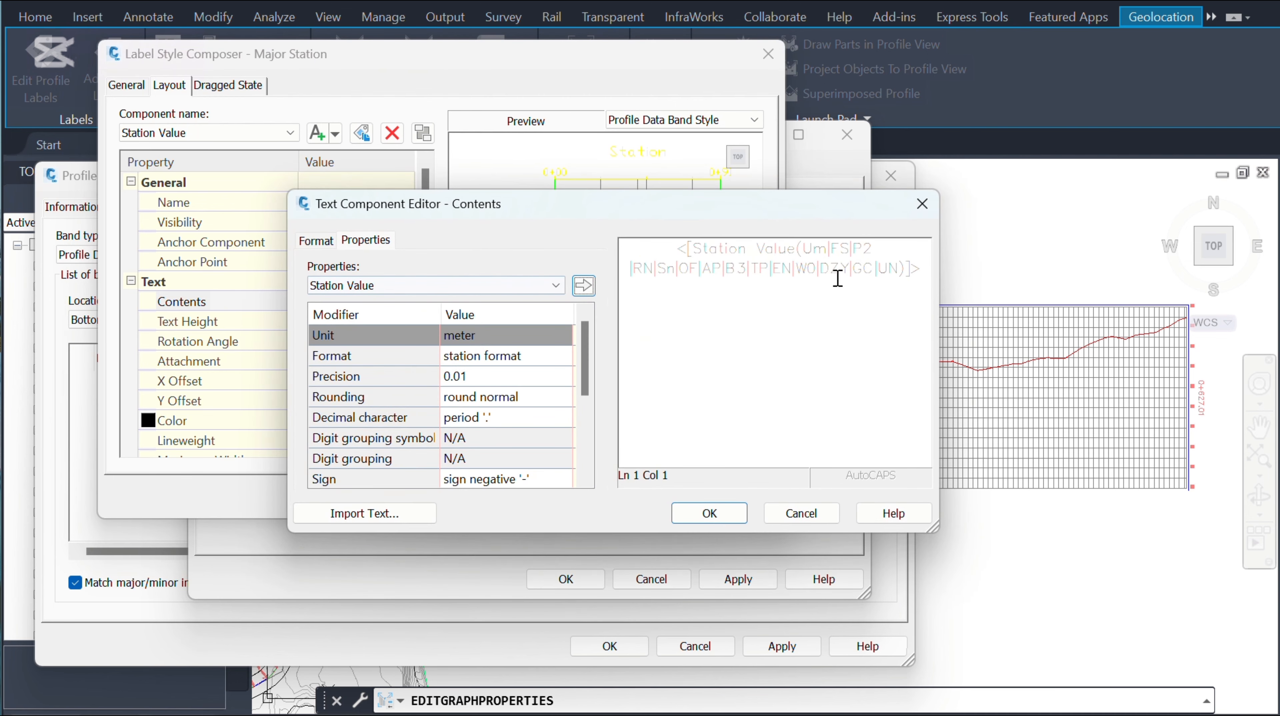
drag(926, 269, 626, 246)
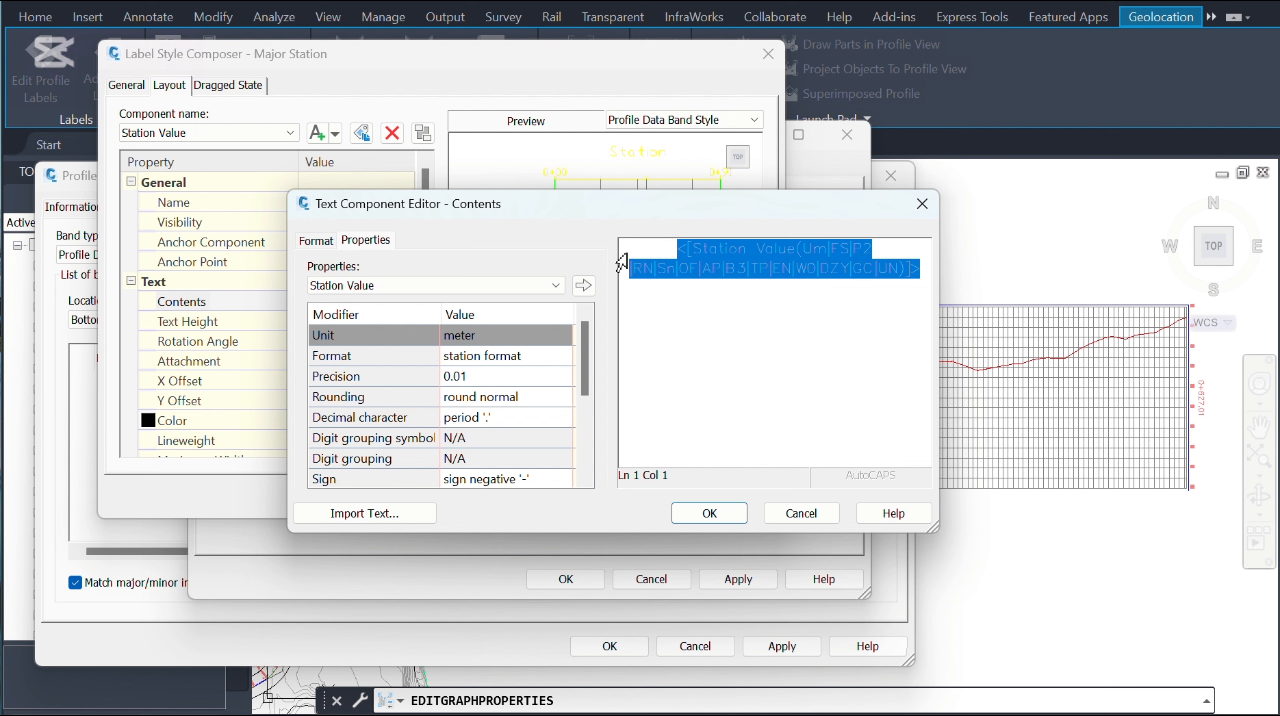
key(Delete)
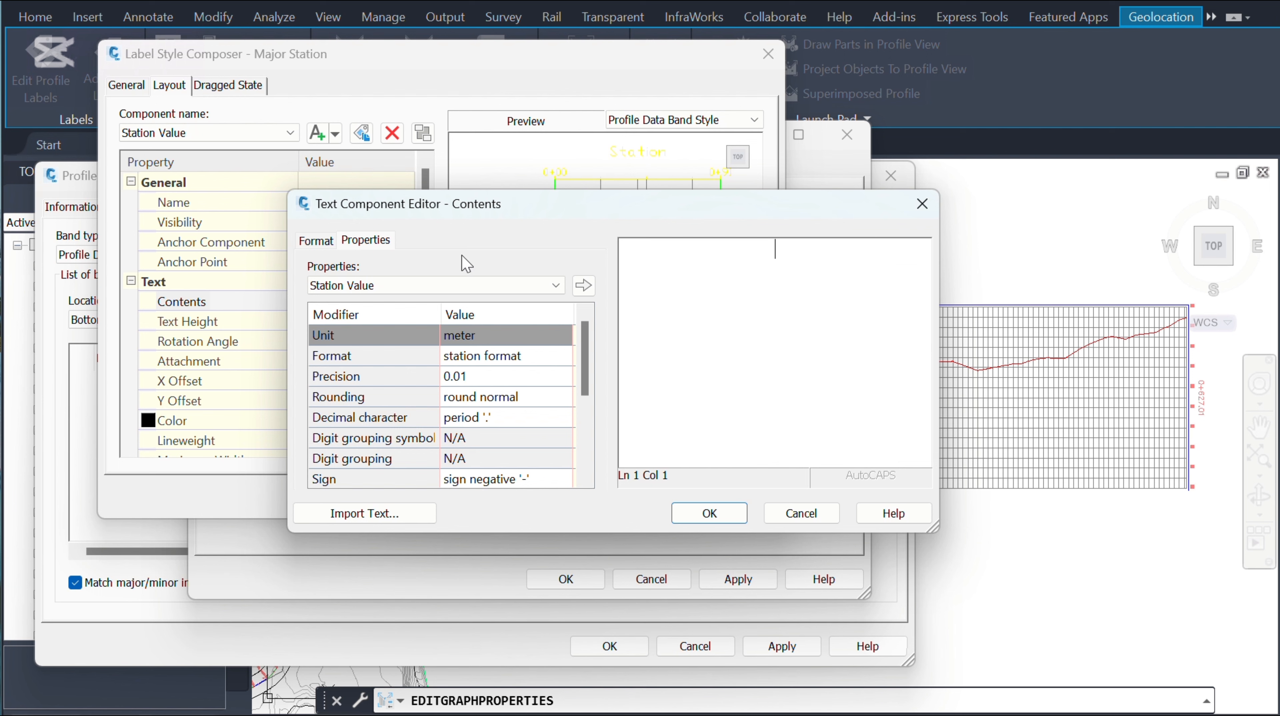
click(464, 294)
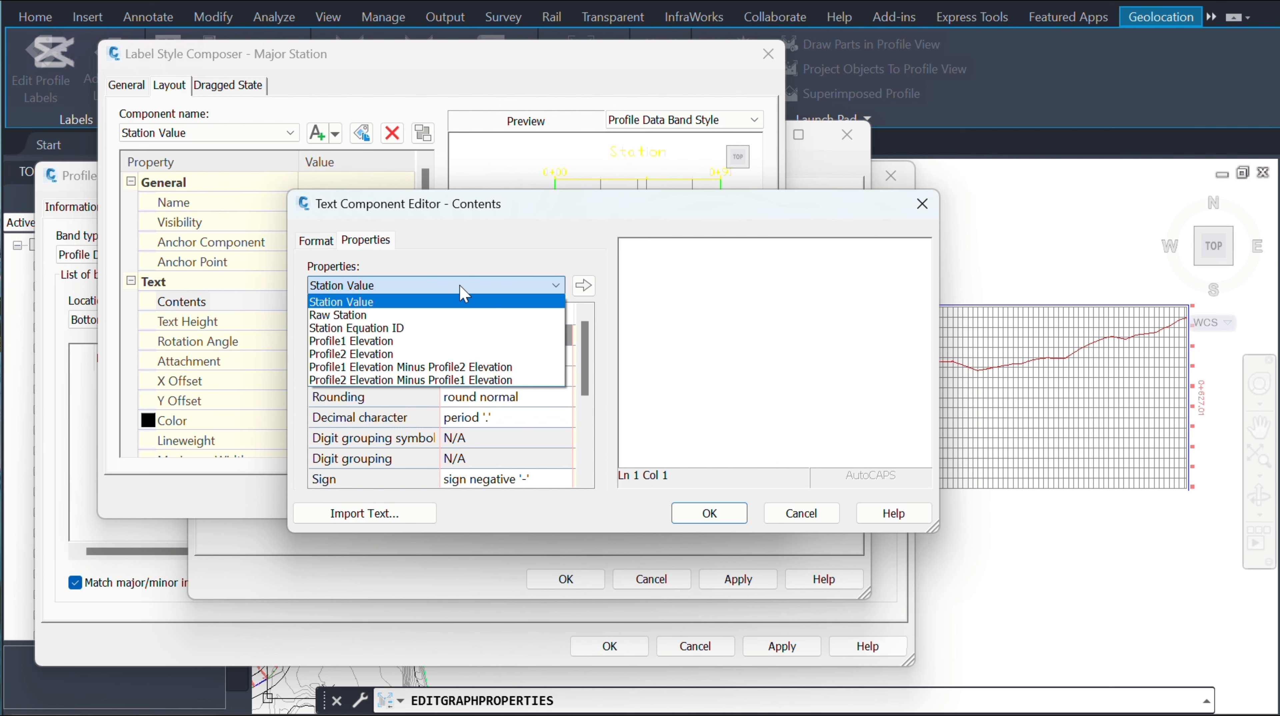
click(356, 298)
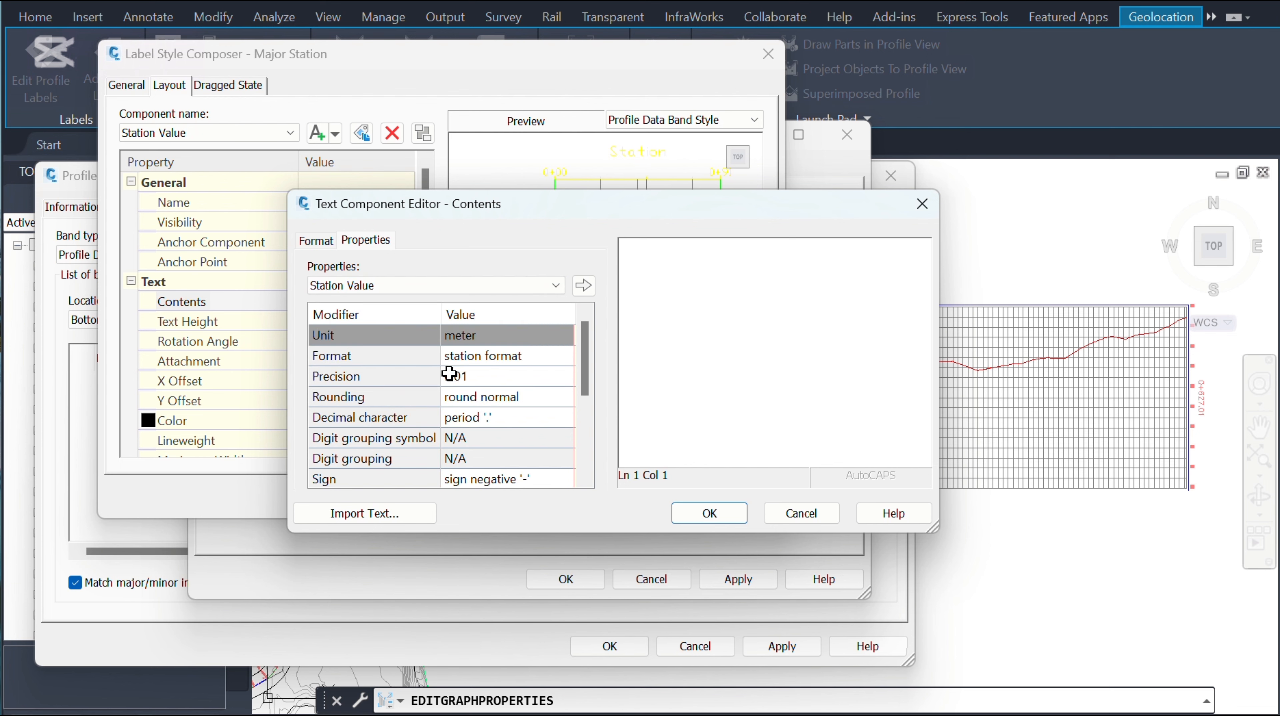
click(473, 377)
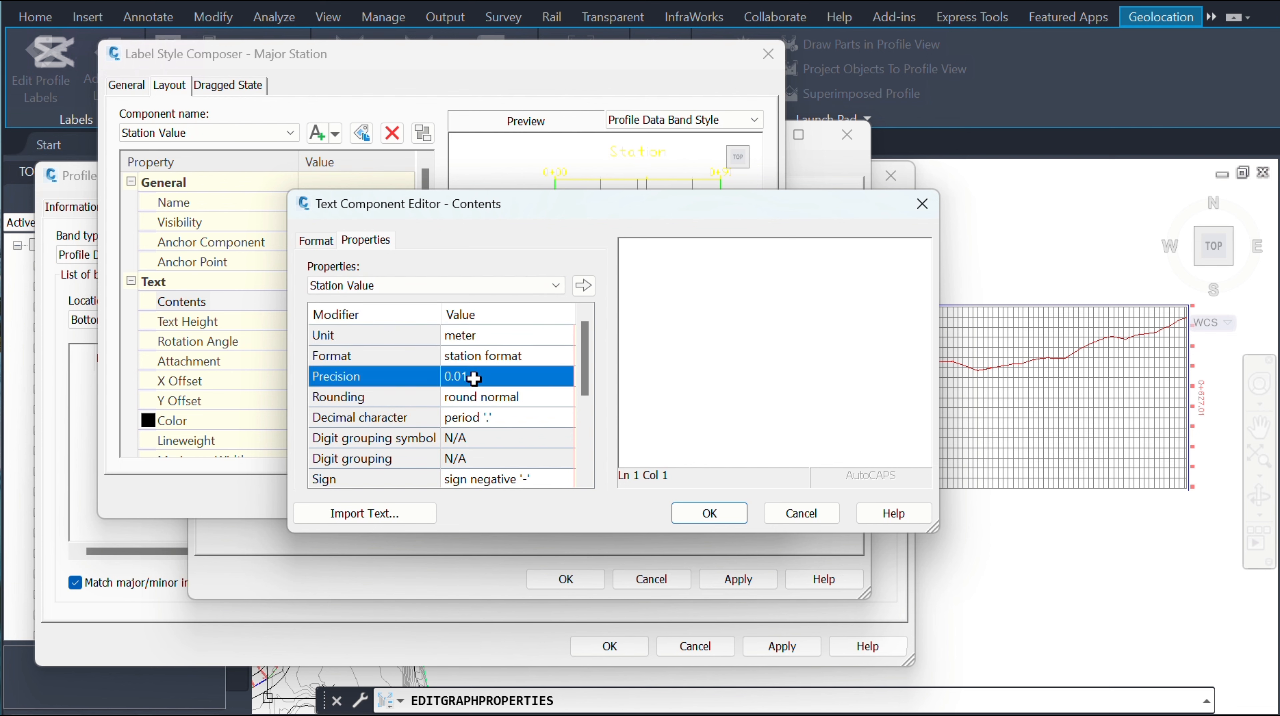
click(476, 377)
click(452, 390)
click(584, 286)
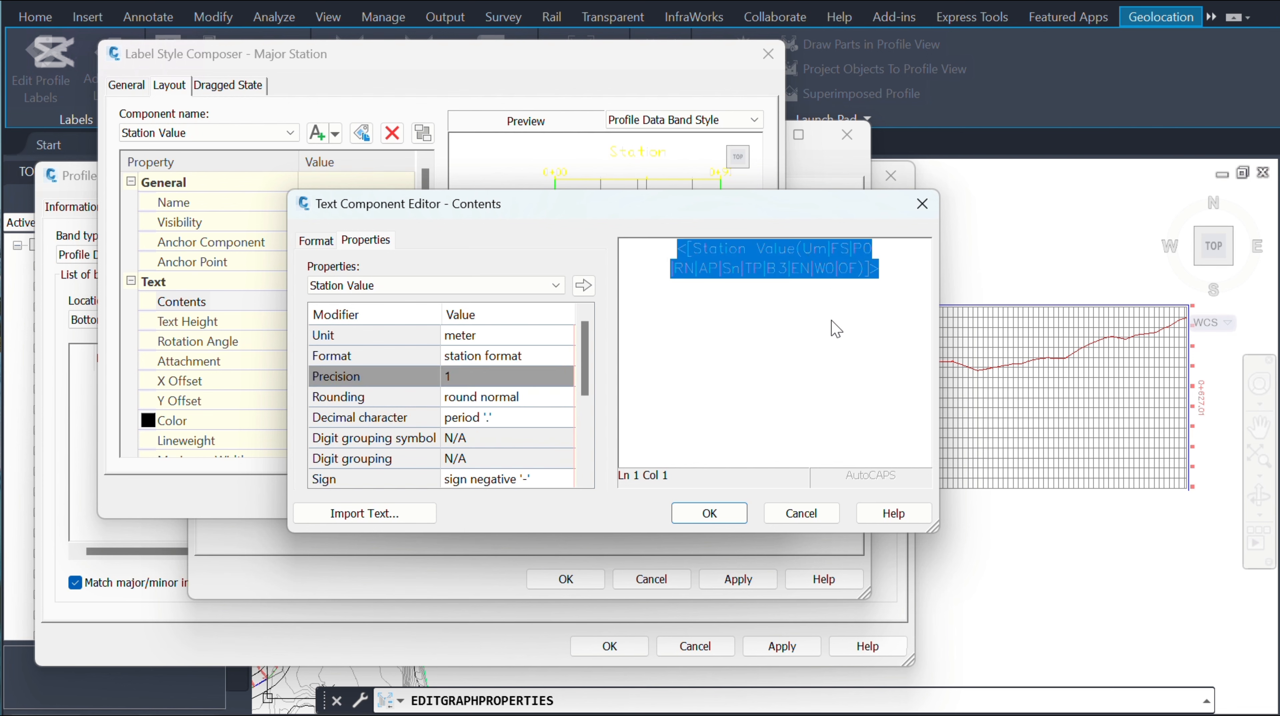
Set the font of the Major Station label's Station Value text to Consolas and accept the contents
click(315, 242)
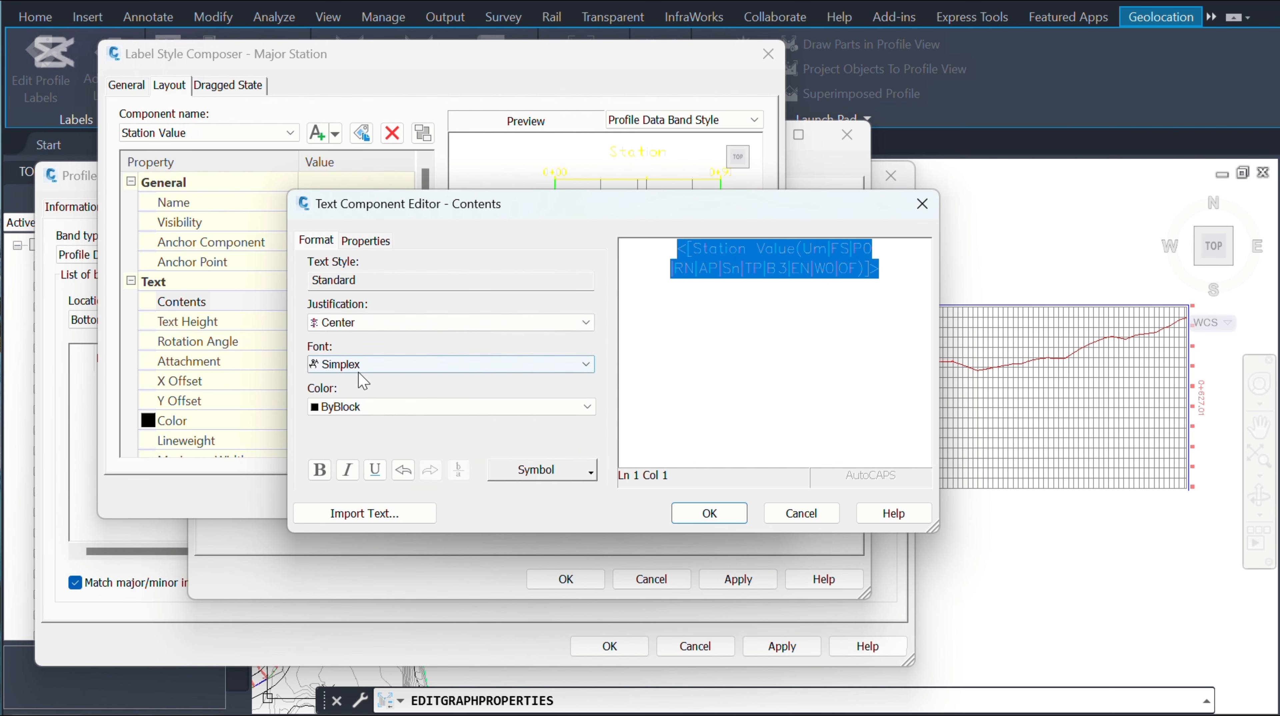
click(366, 365)
text(con)
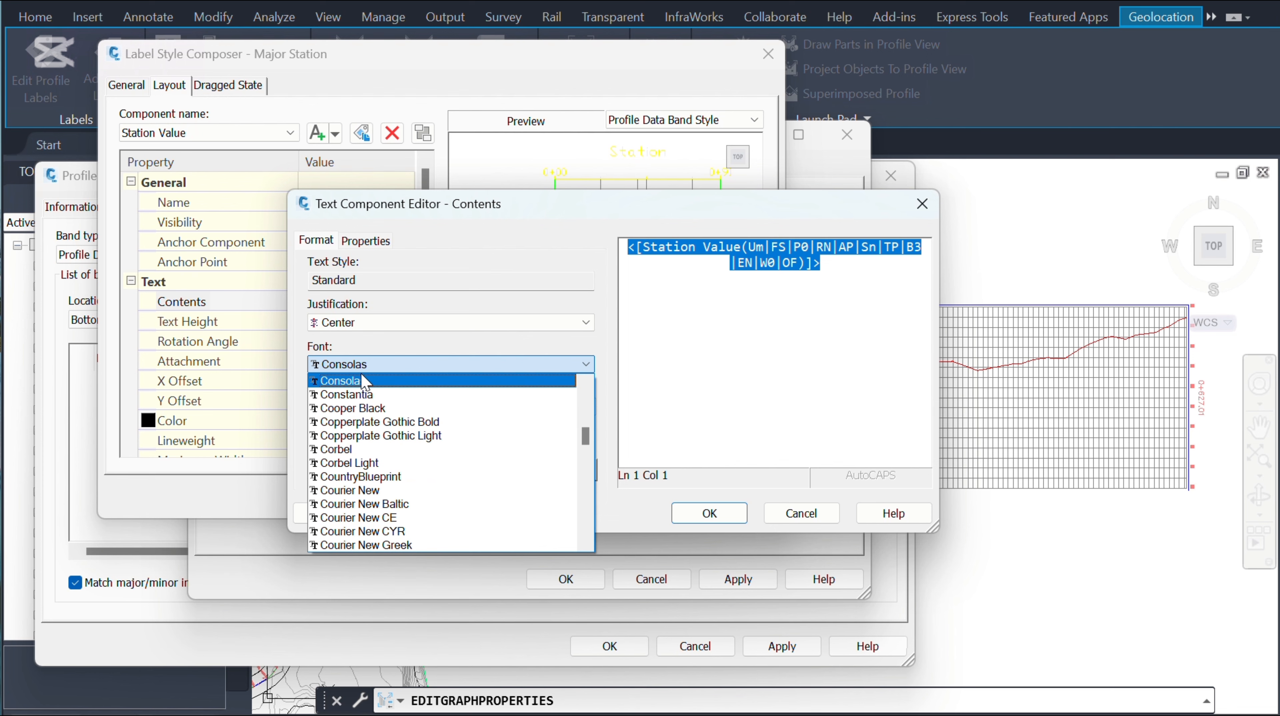
click(367, 381)
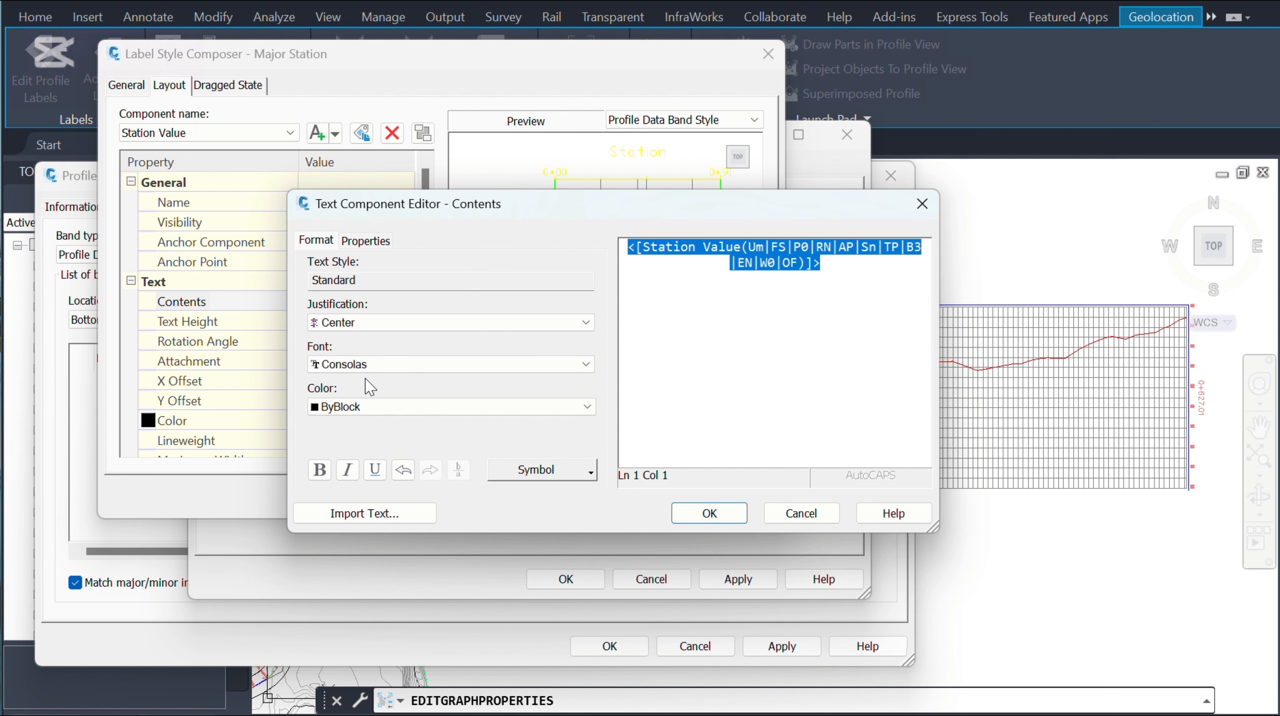
click(721, 513)
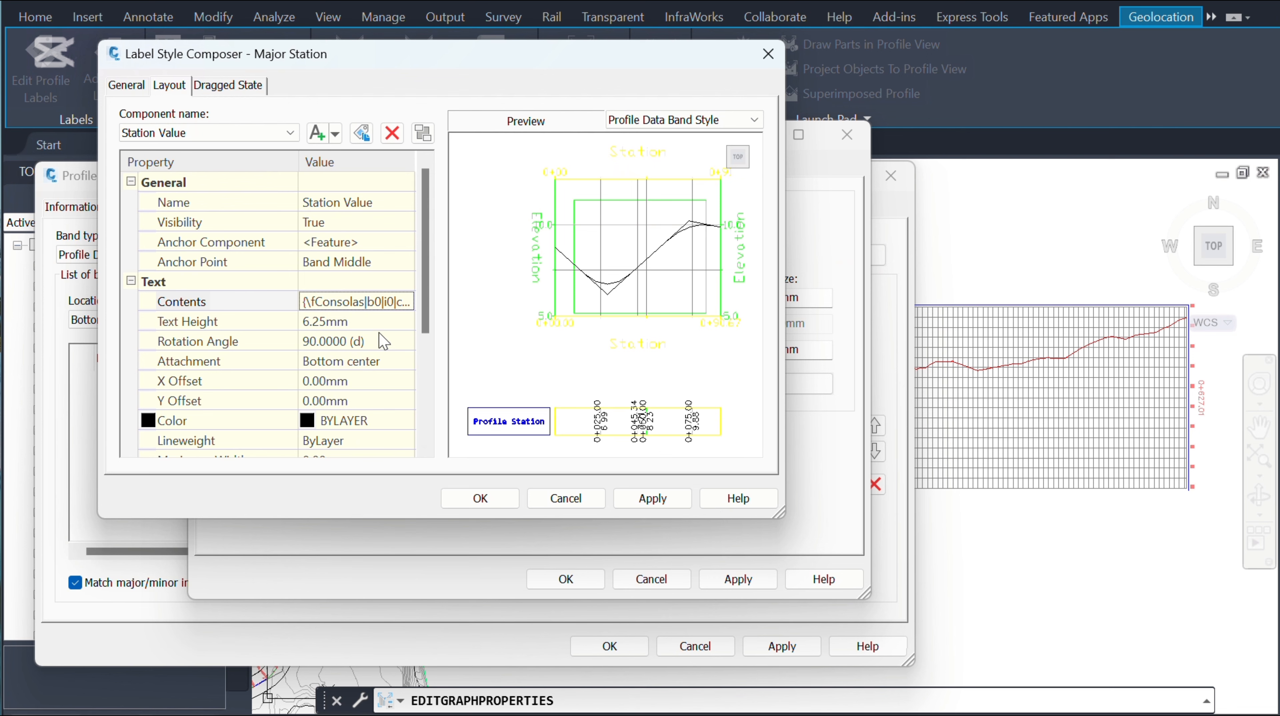
Set the Station Value component's text height to 6 mm and its attachment to Middle center
scroll(379, 296, down, 1)
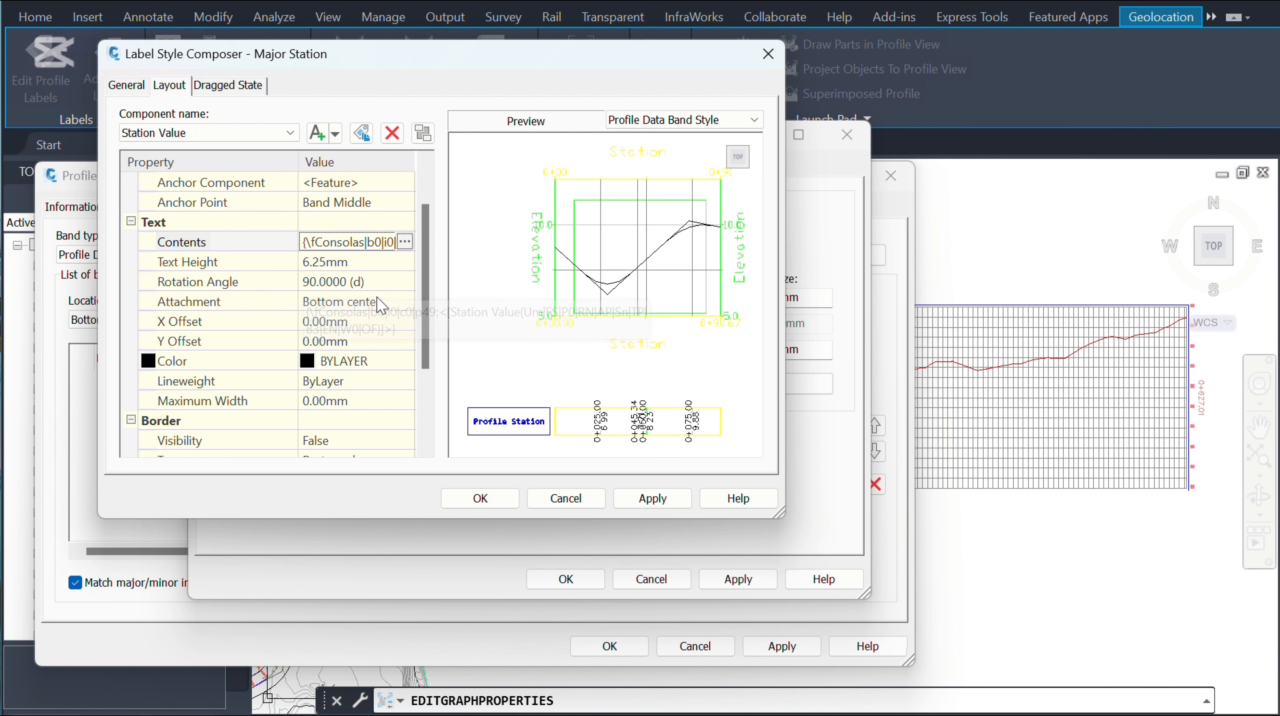
click(364, 260)
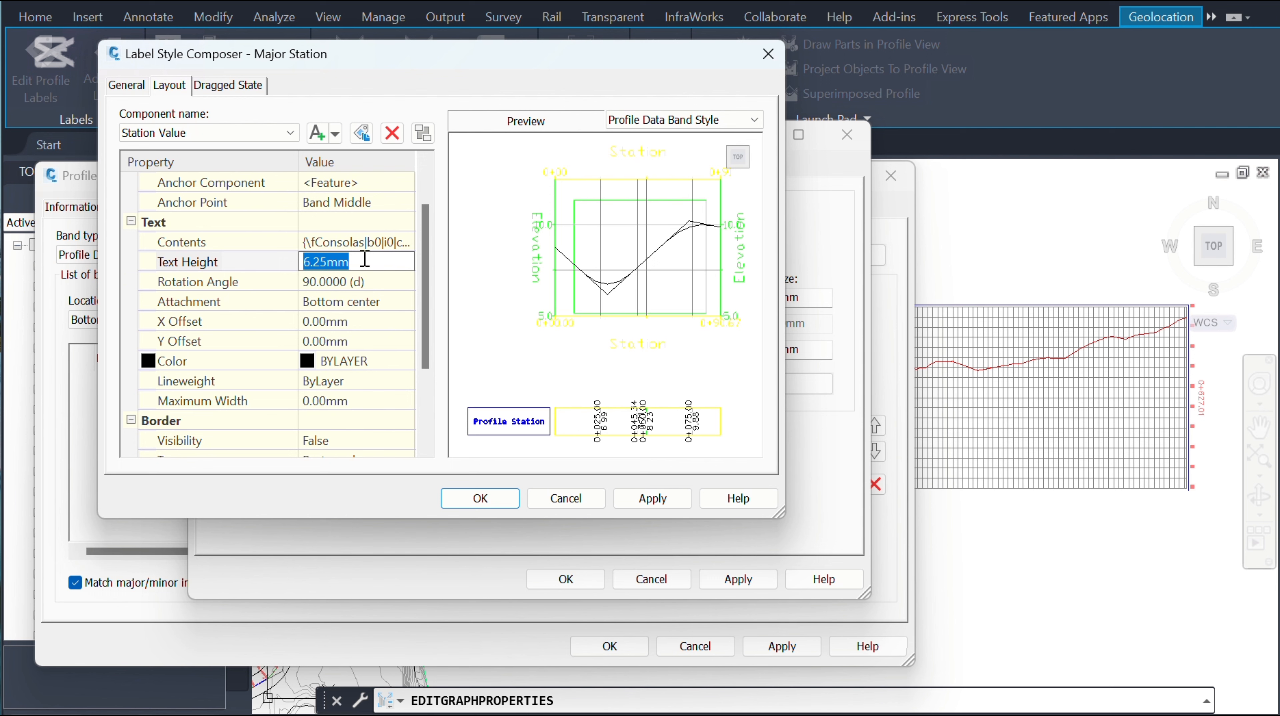
text(6)
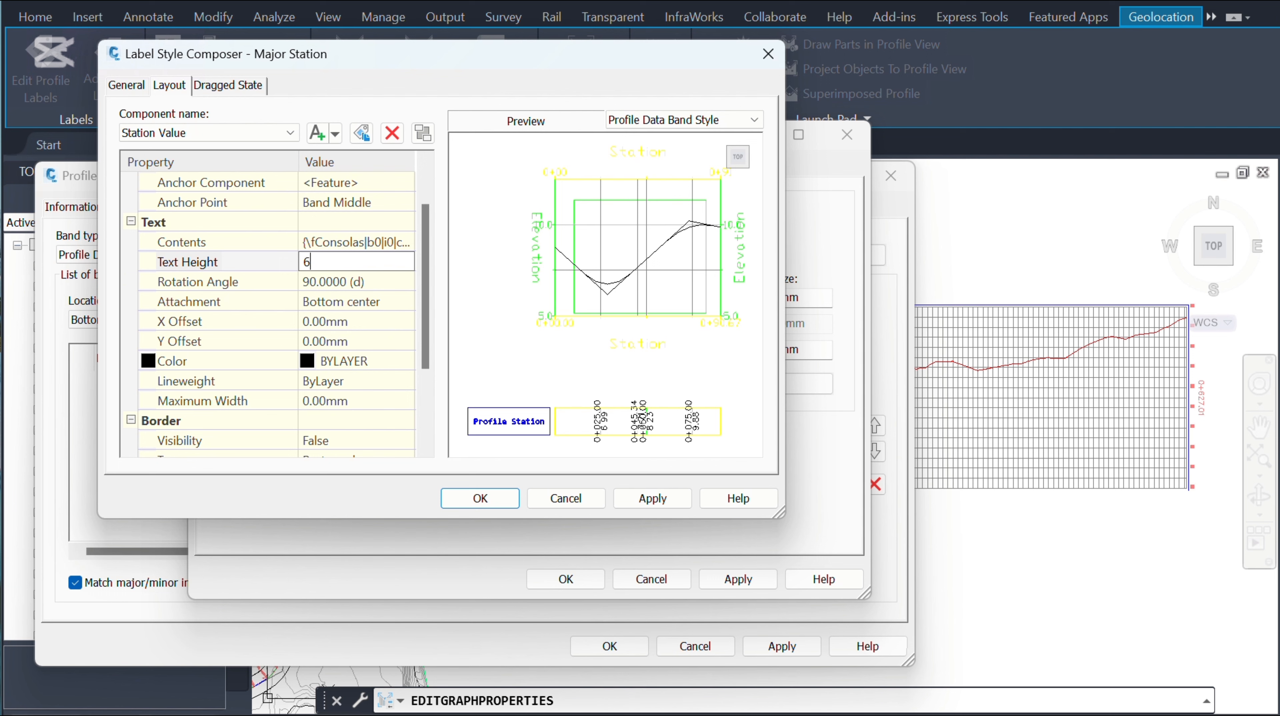
key(Return)
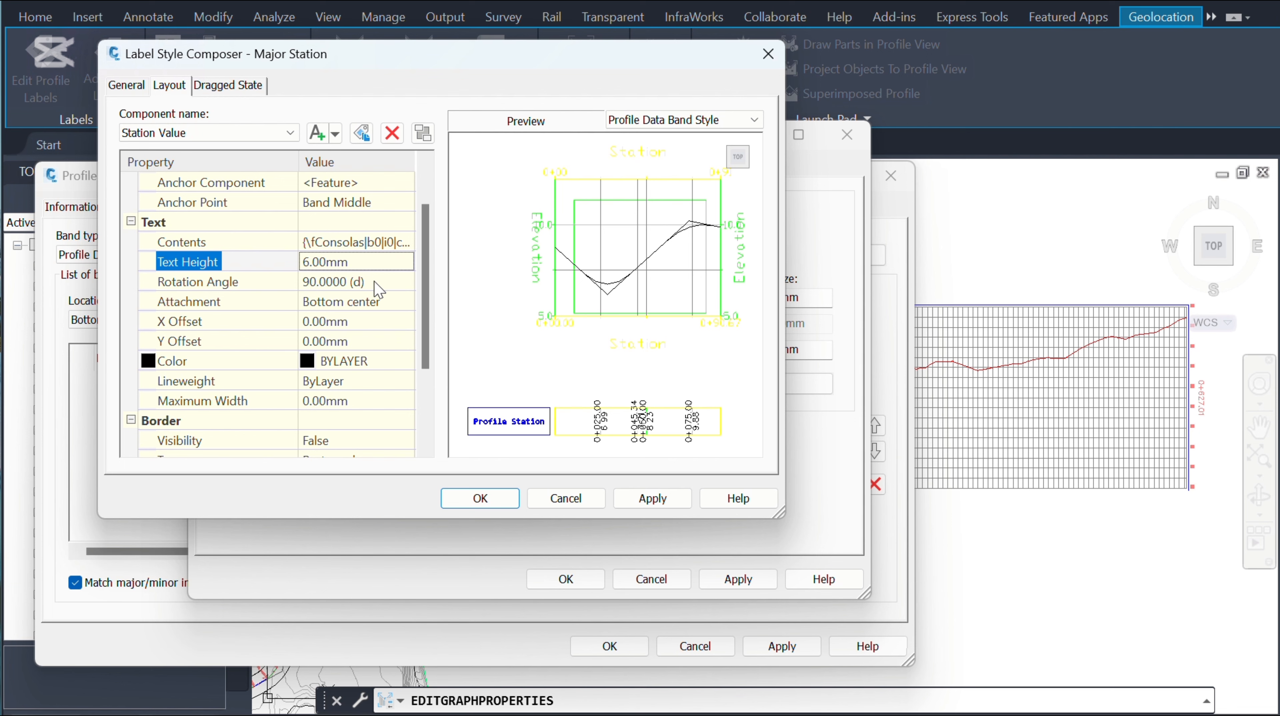
click(388, 302)
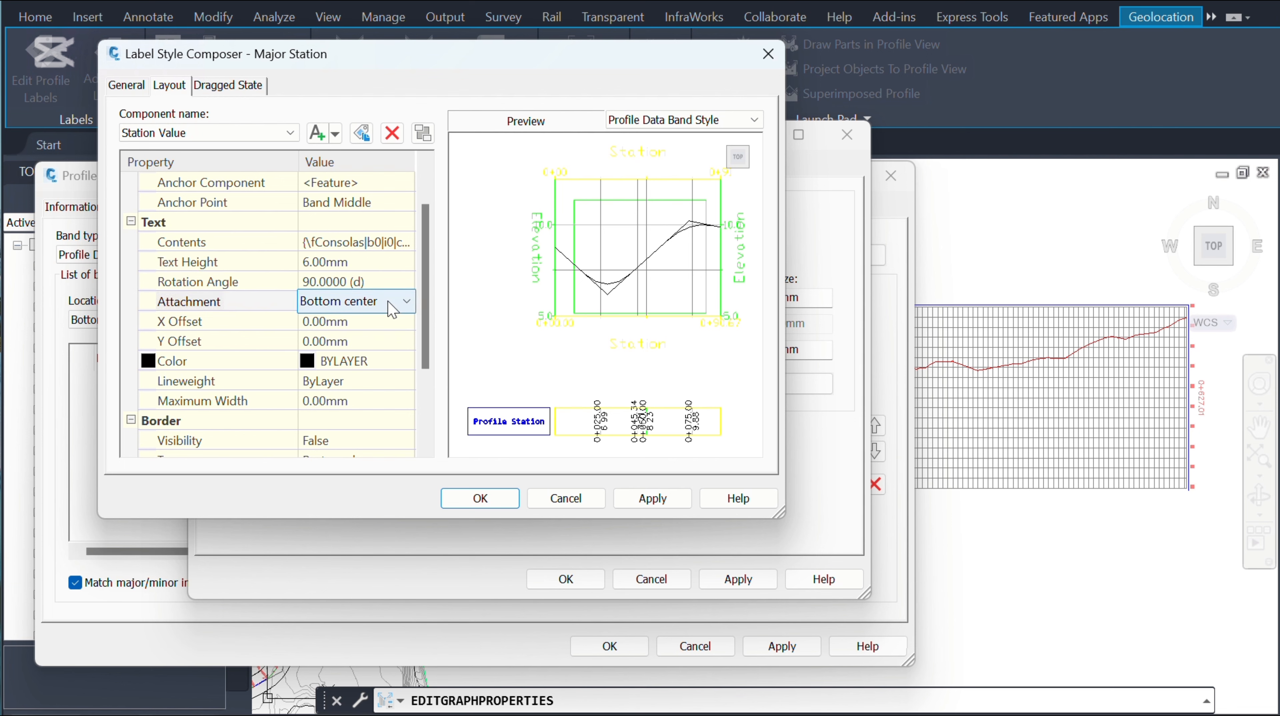
click(405, 301)
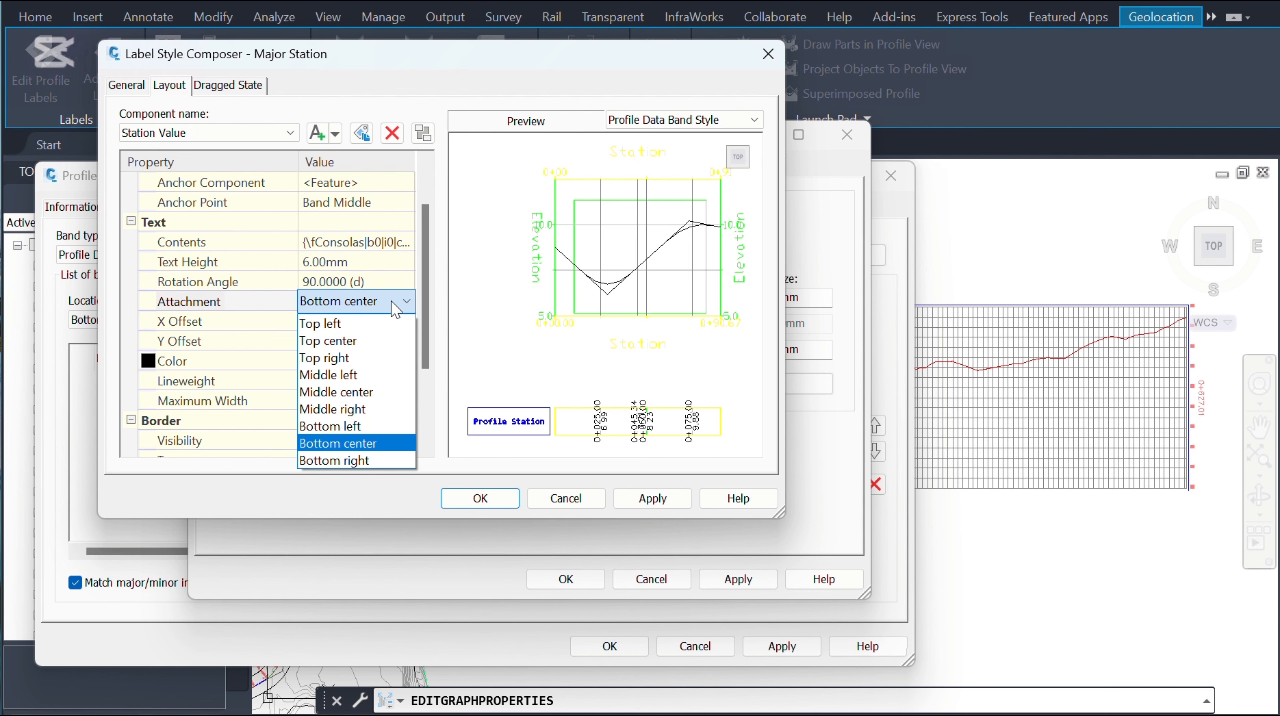
click(359, 393)
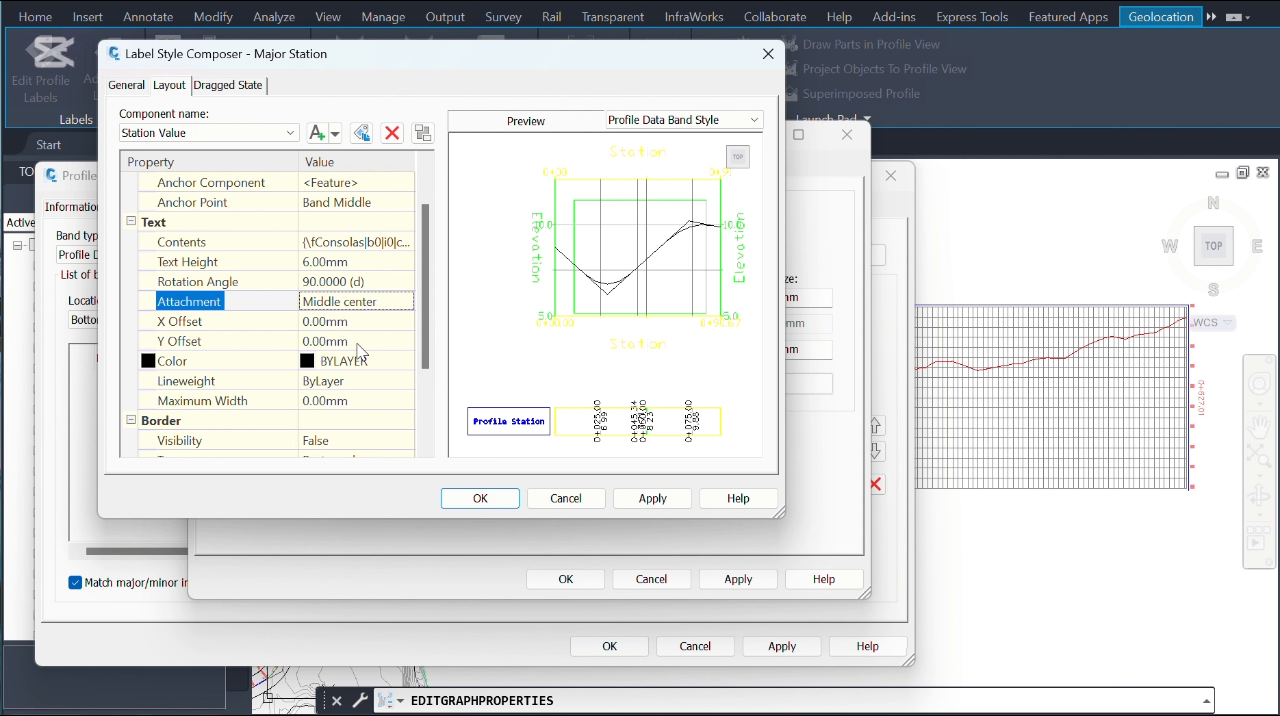
Color the Station Value text blue, check the preview, and accept the Major Station label style
click(380, 370)
click(408, 361)
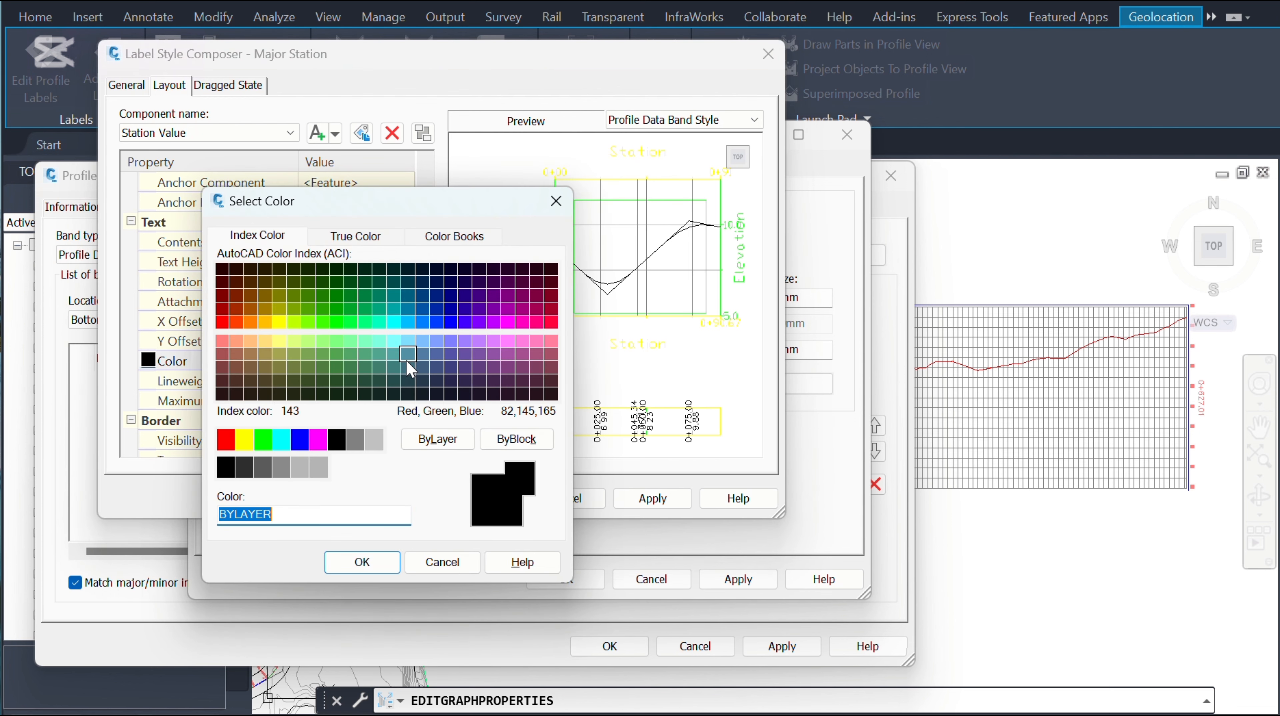
click(299, 440)
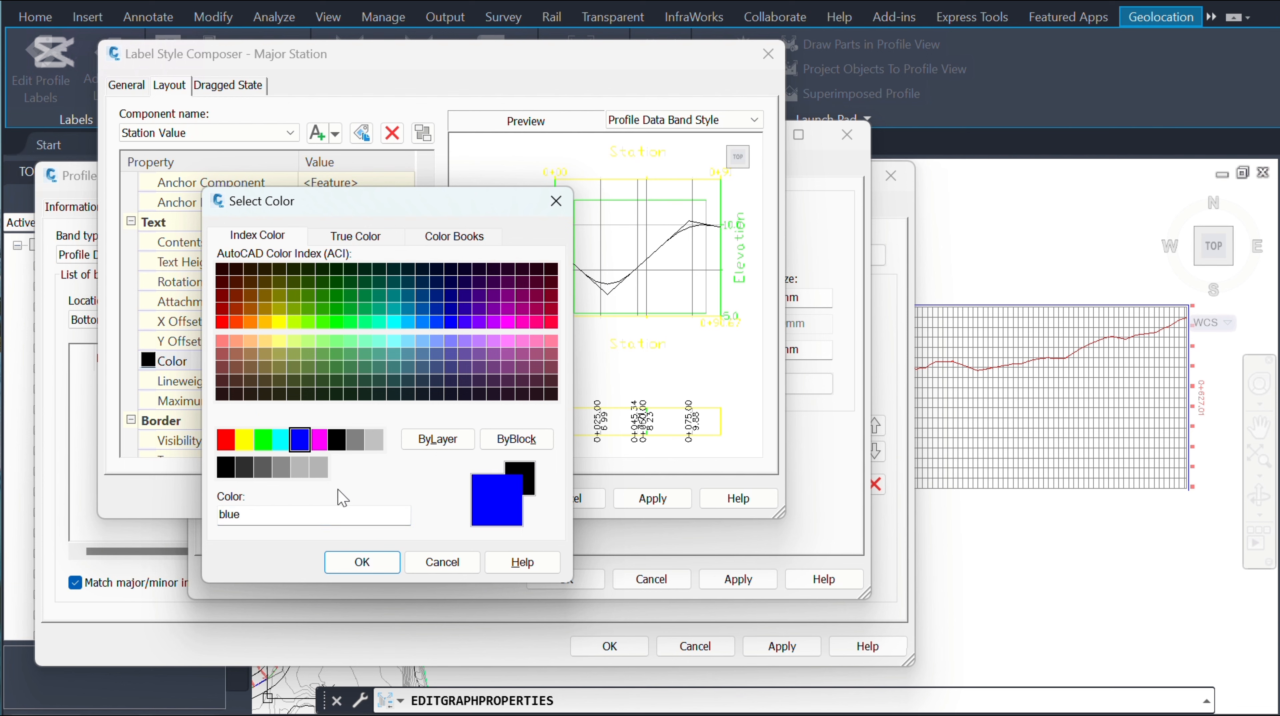
click(365, 561)
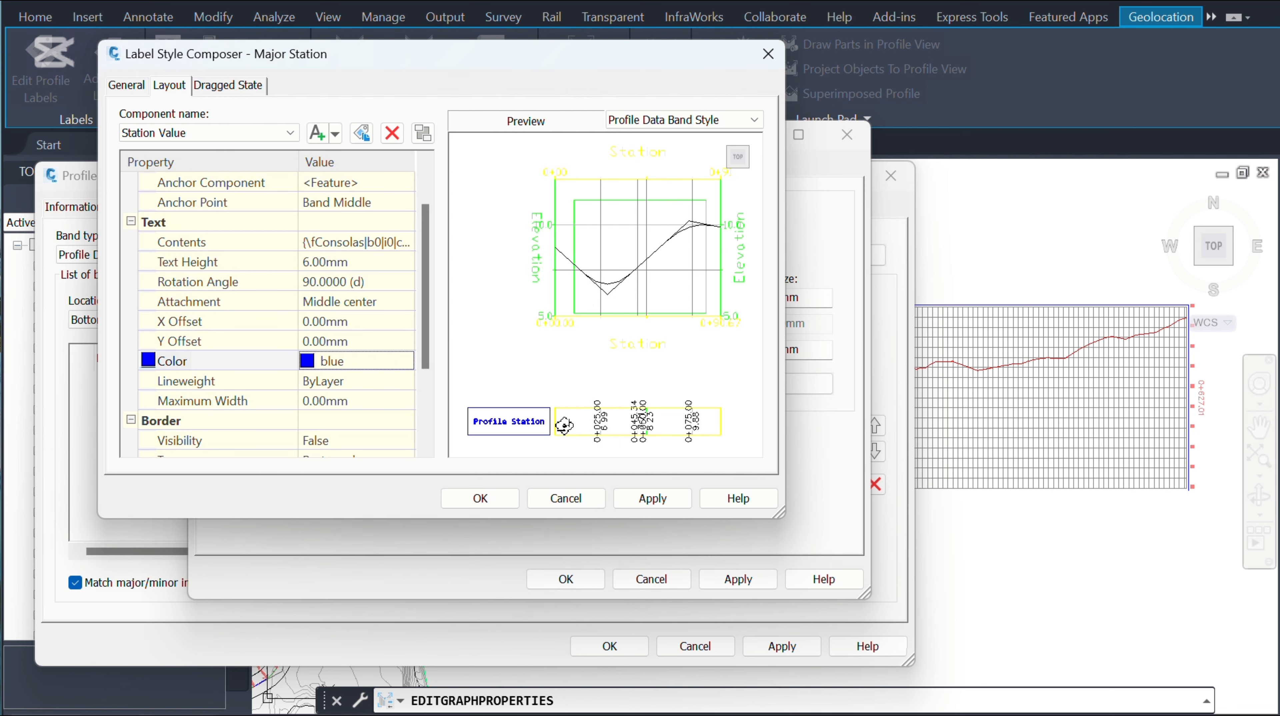
scroll(506, 317, down, 3)
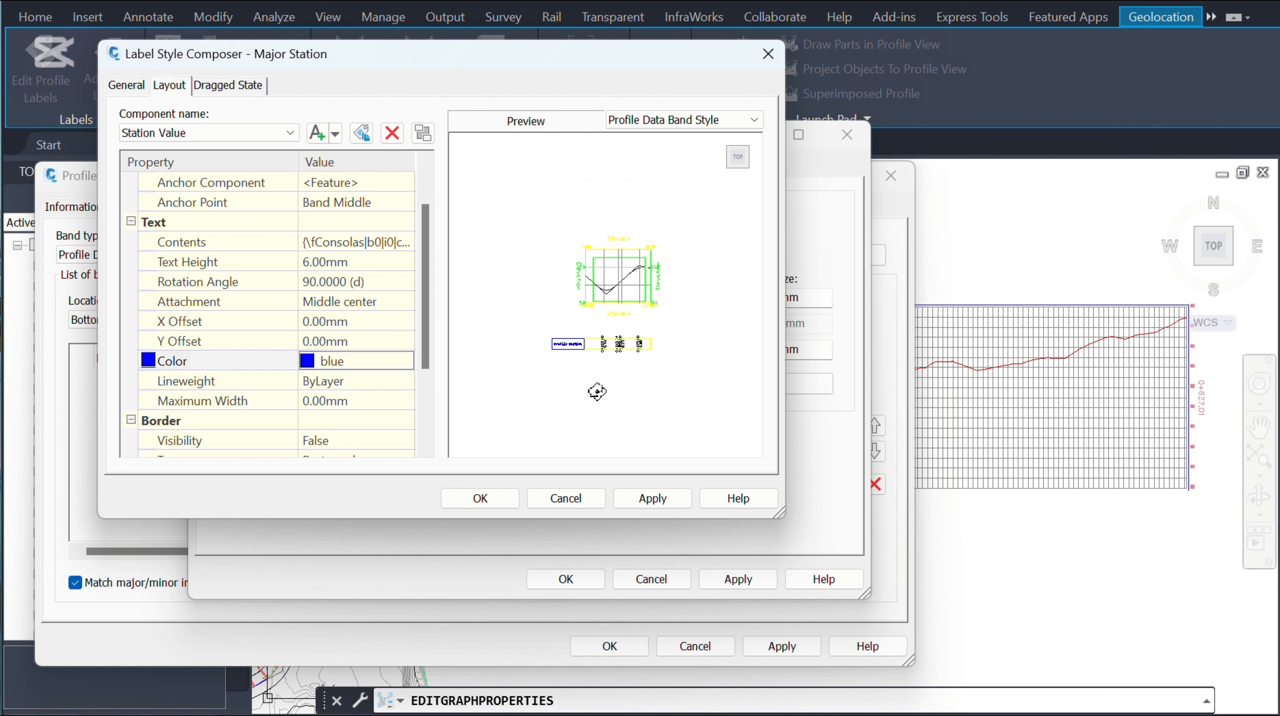
scroll(539, 283, up, 3)
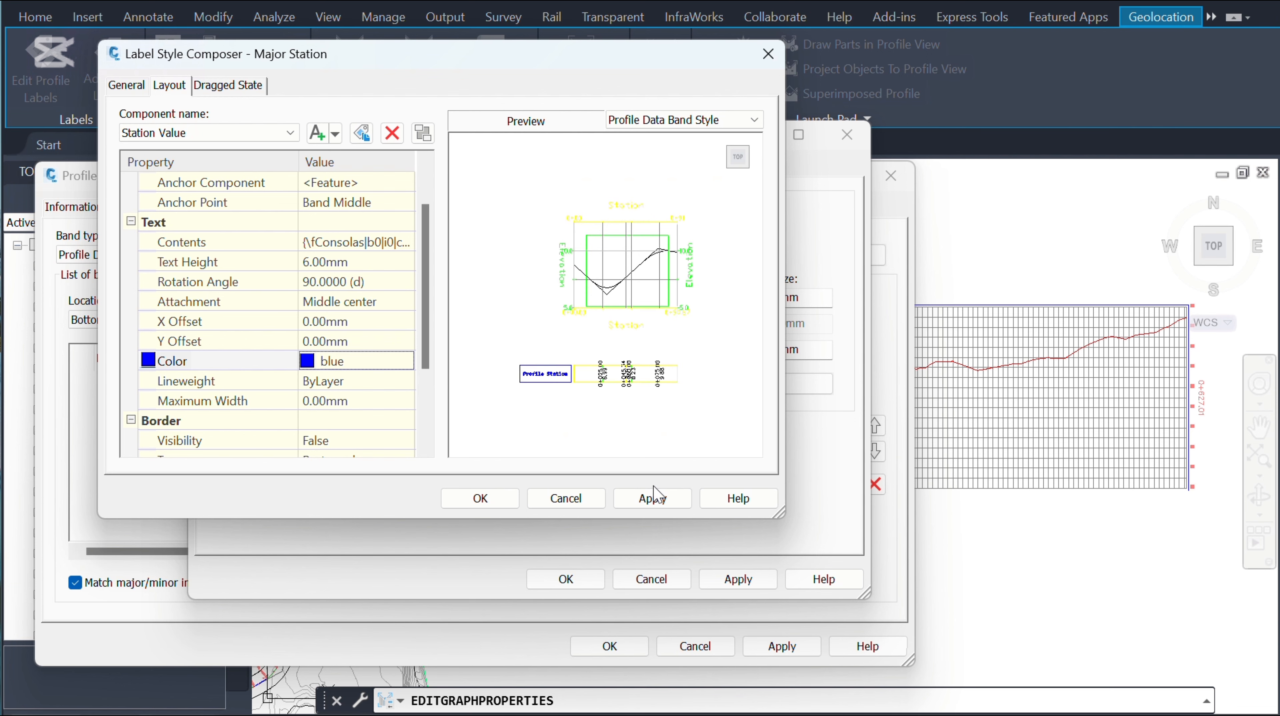
click(653, 498)
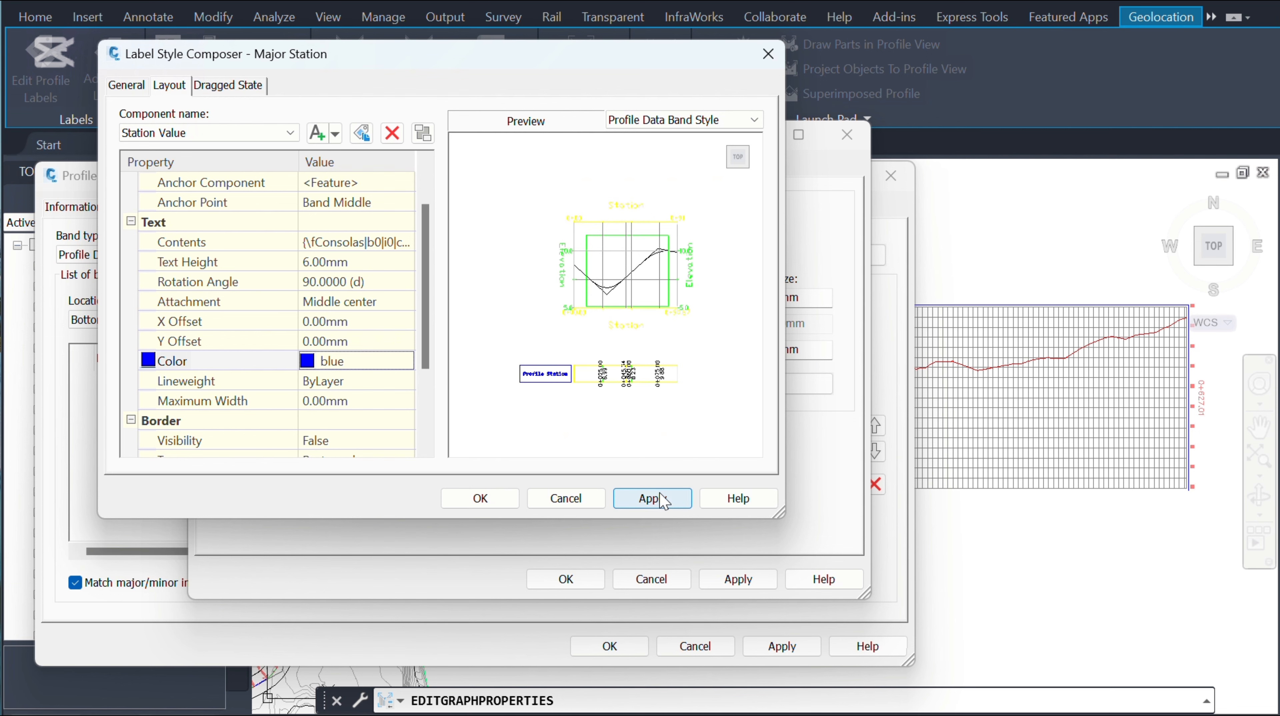
click(507, 499)
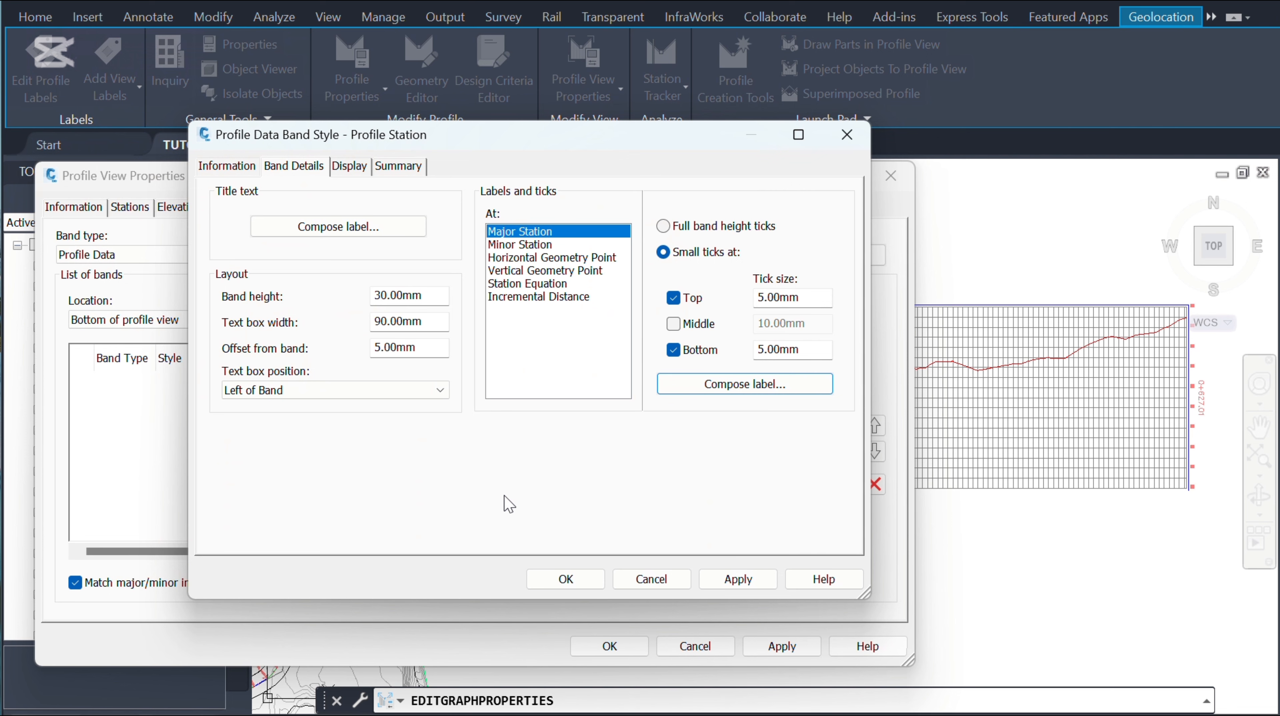
Hide the band style's minor ticks and its ticks at vertical geometry points, horizontal geometry points and station equations
click(351, 167)
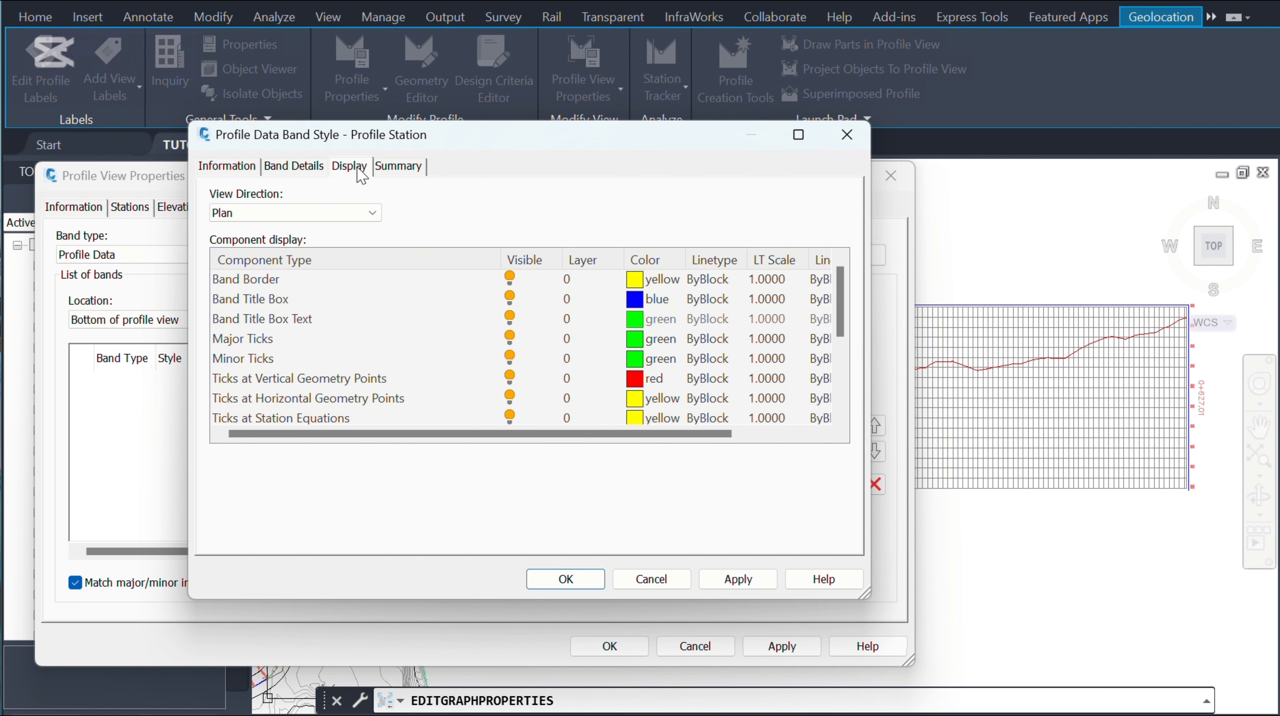
scroll(493, 295, down, 3)
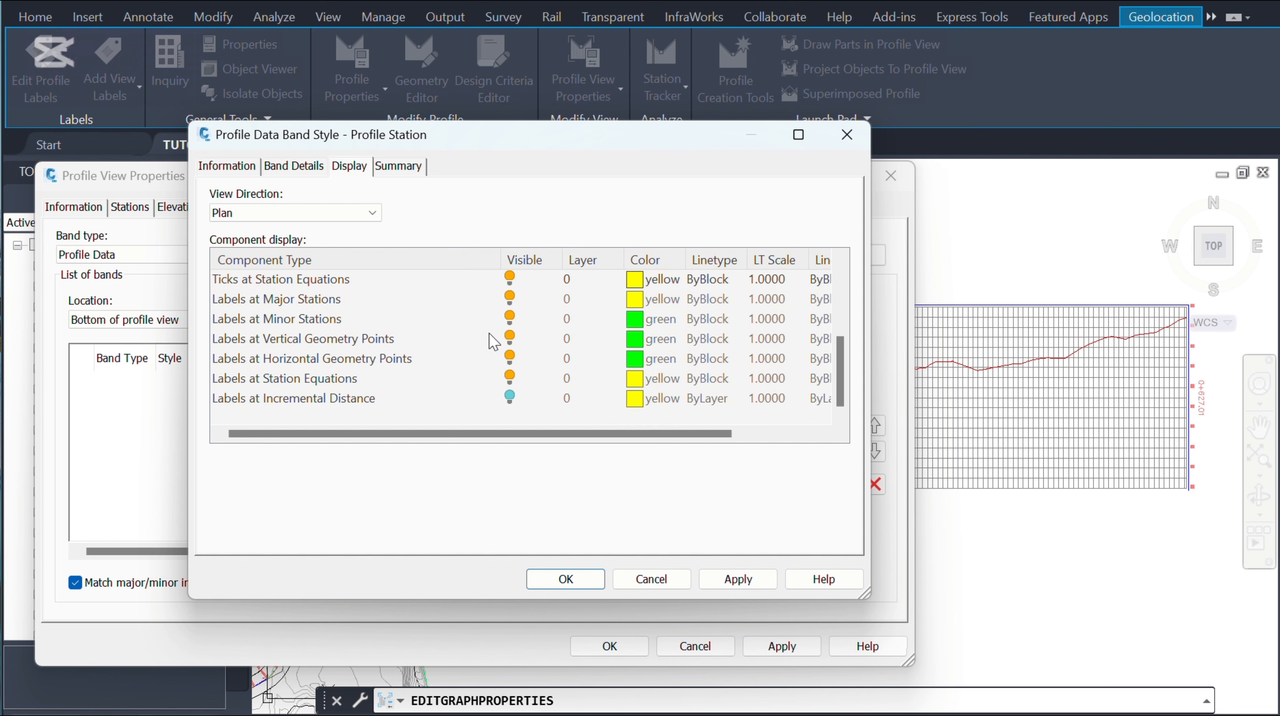
scroll(505, 416, up, 3)
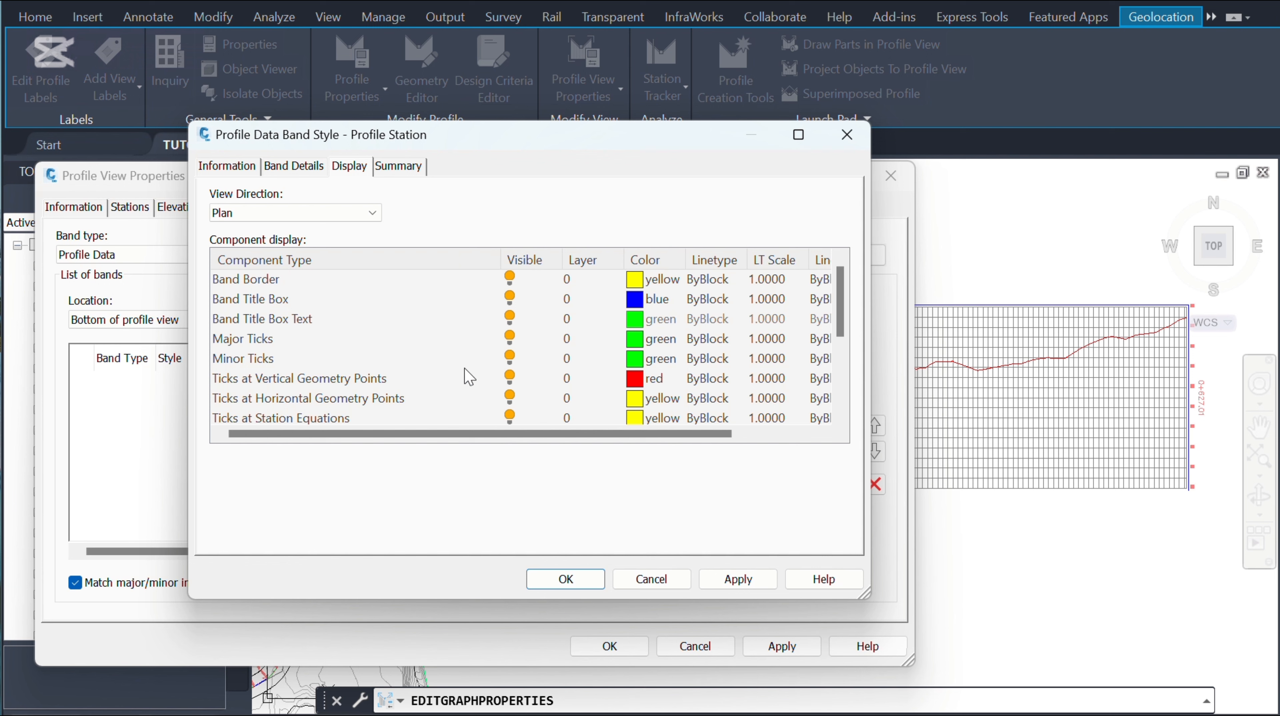
click(513, 356)
scroll(460, 303, down, 1)
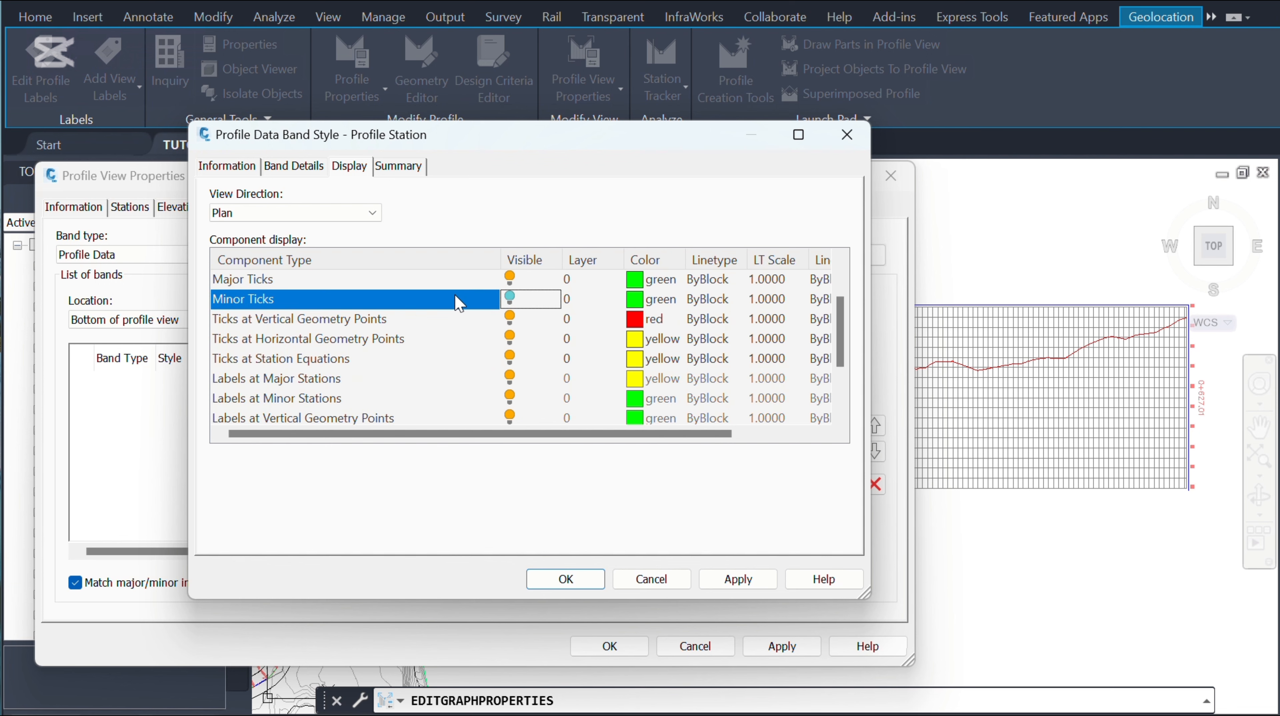
click(511, 318)
click(510, 338)
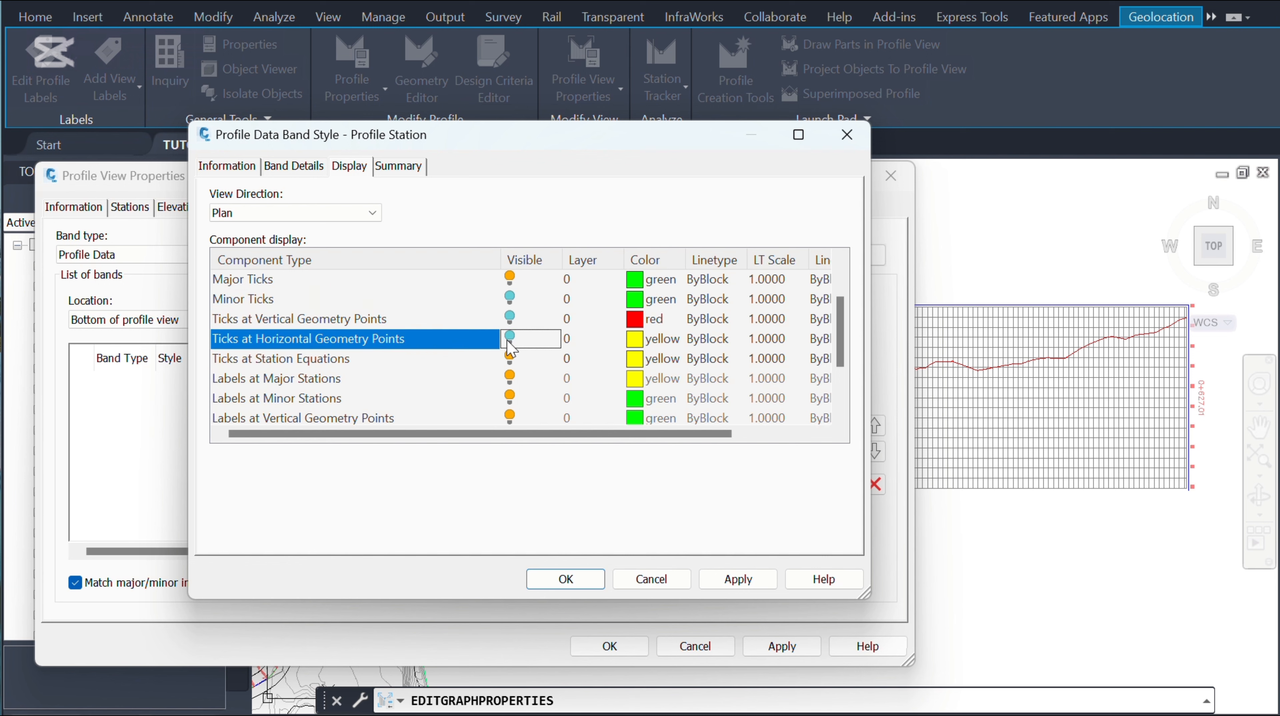
click(511, 358)
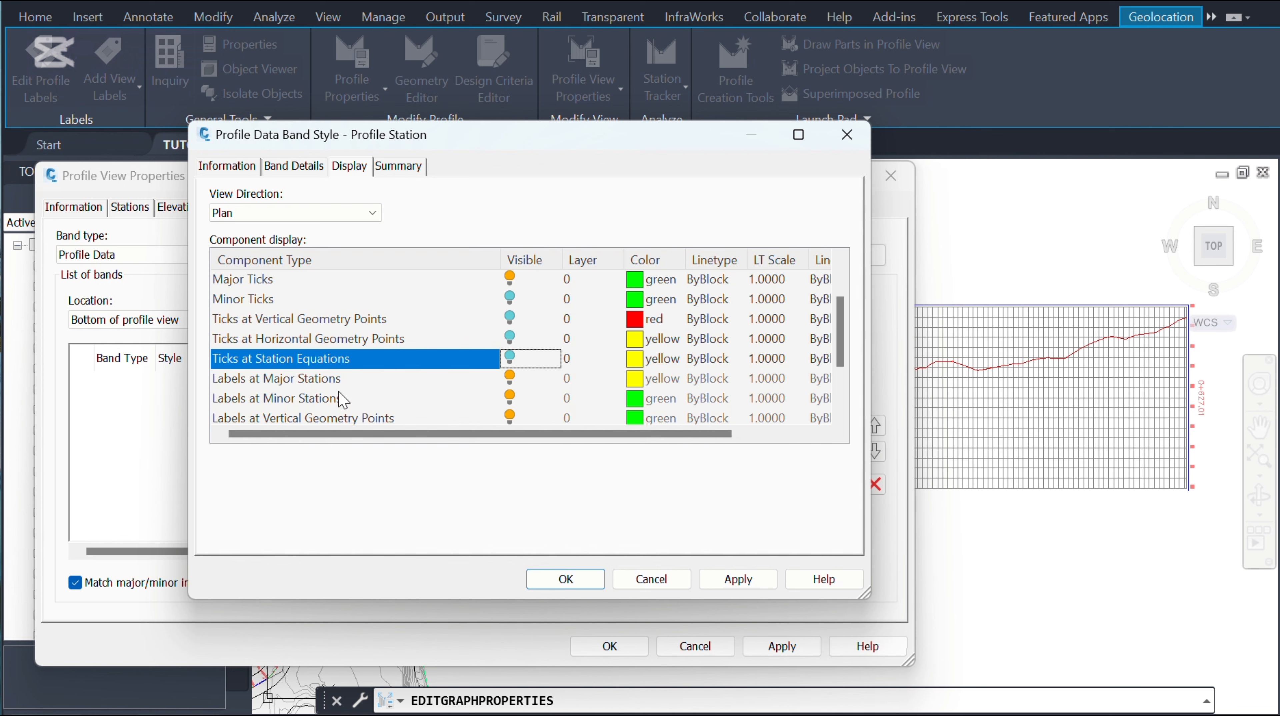
Hide the labels at minor stations, vertical and horizontal geometry points, and station equations, and accept the band style
scroll(474, 295, down, 1)
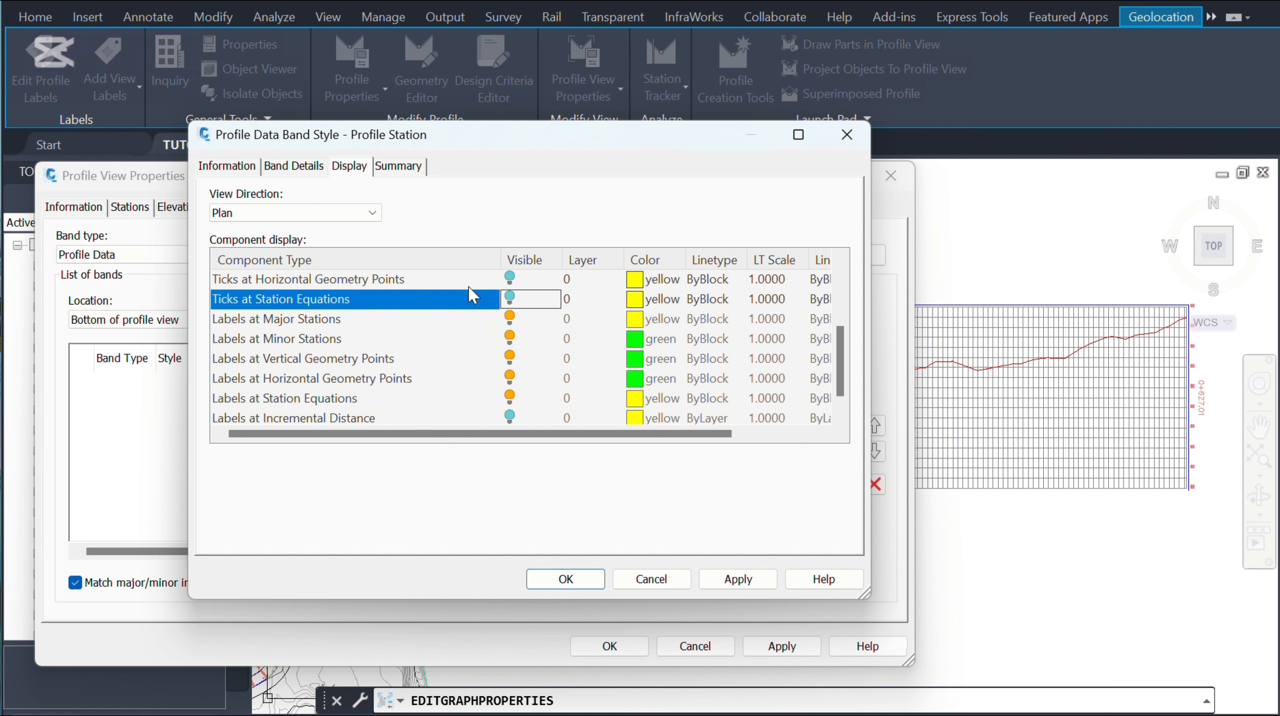
click(512, 339)
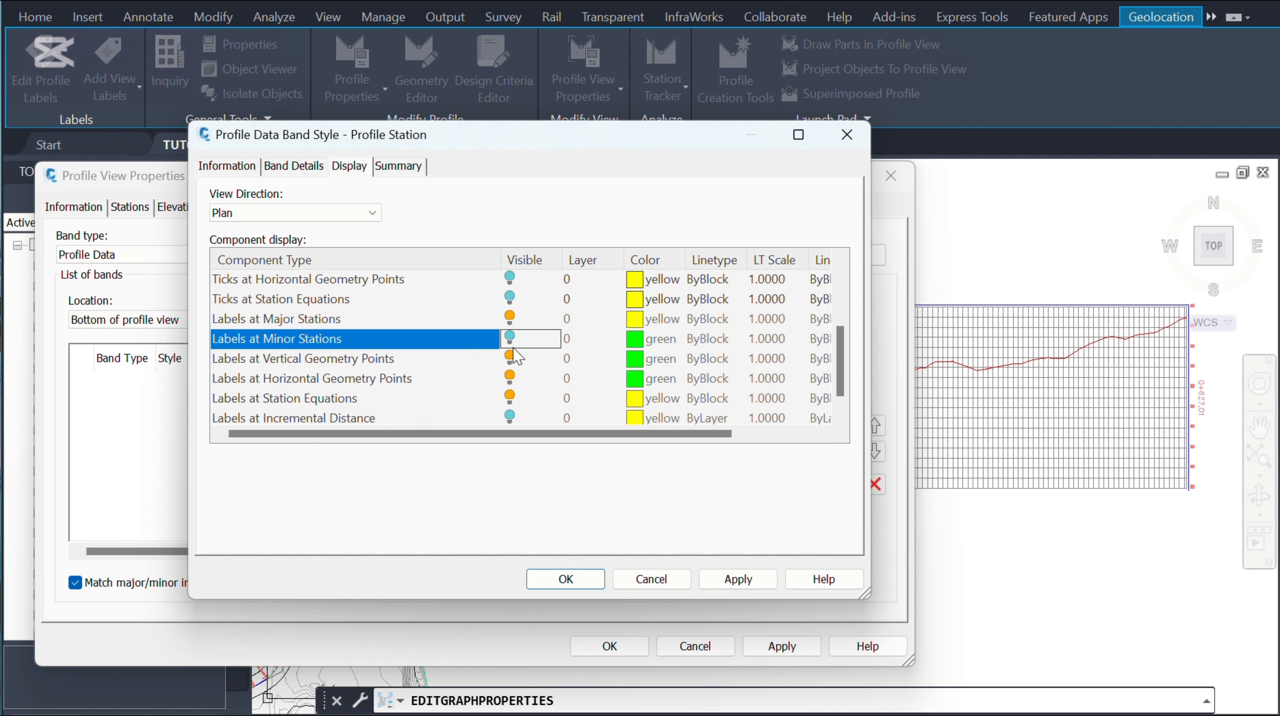
click(511, 359)
click(510, 381)
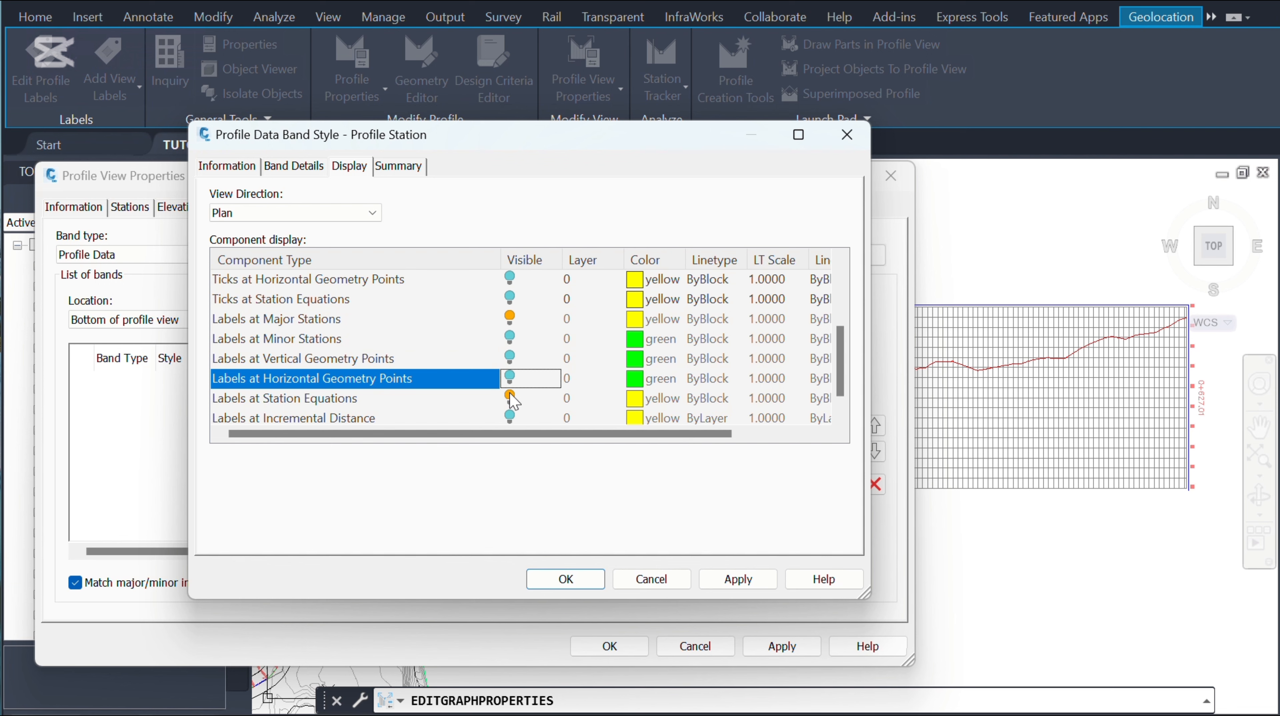
click(512, 399)
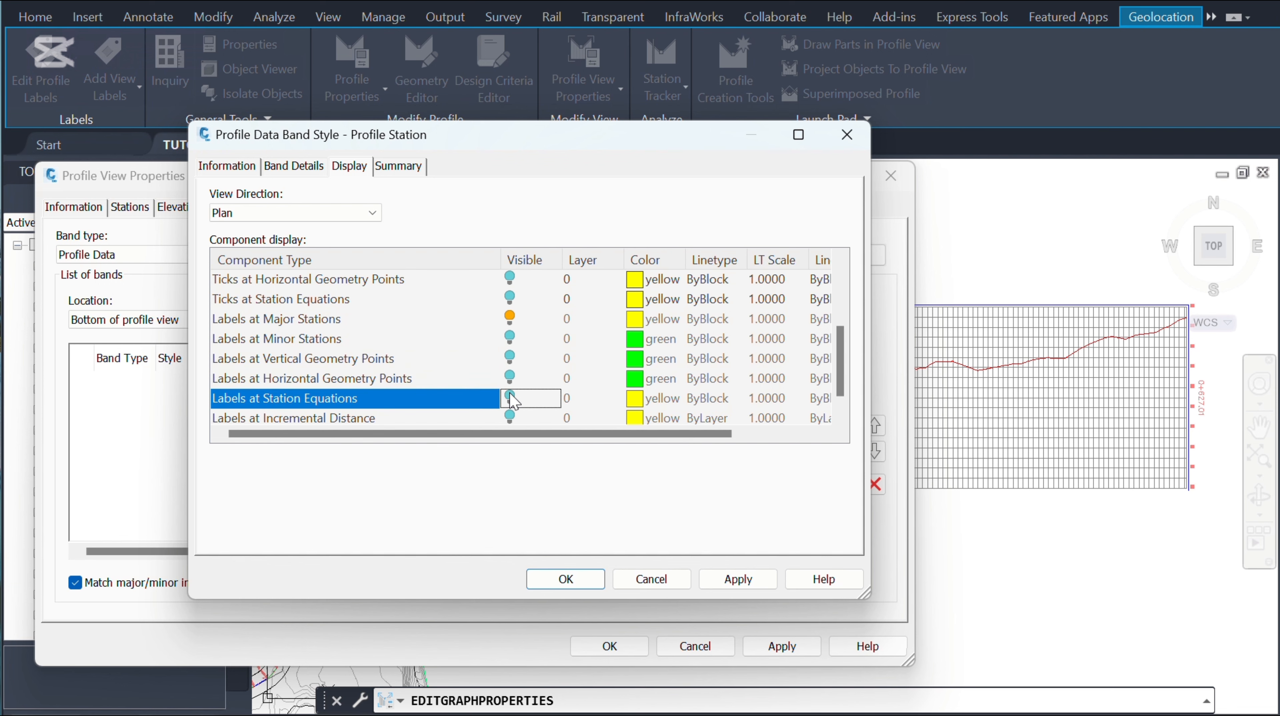
click(737, 579)
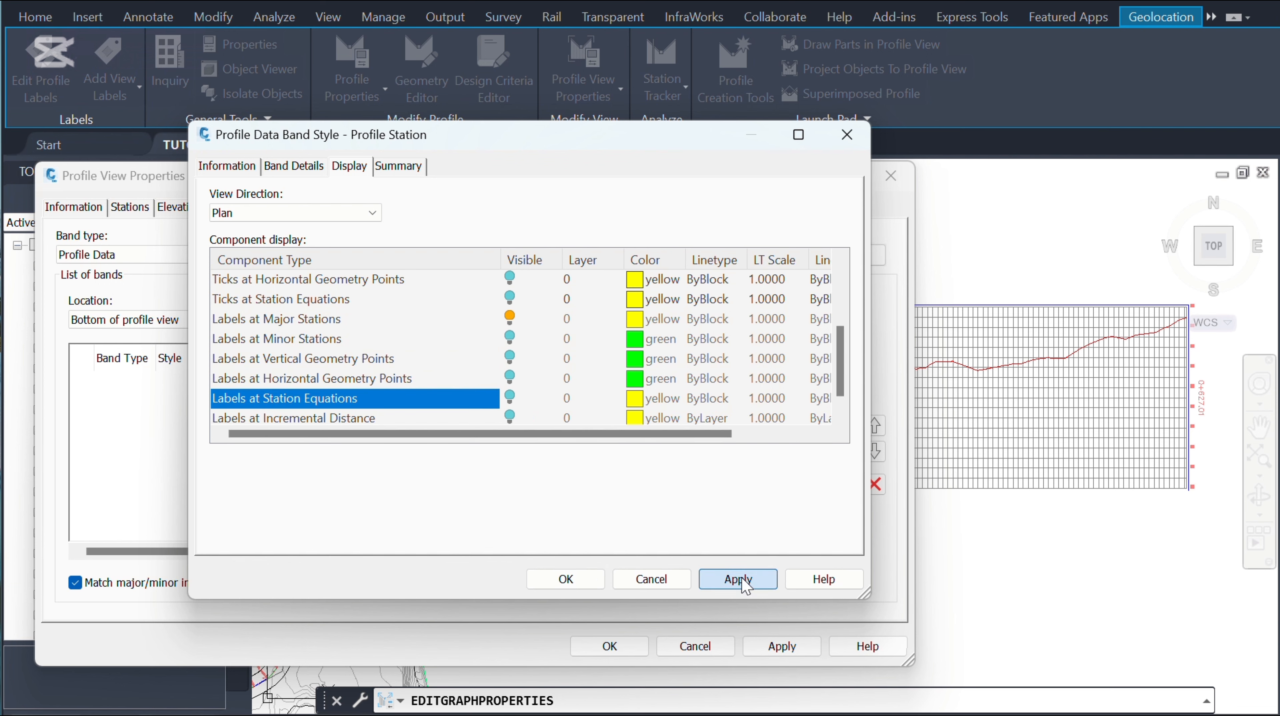
click(599, 585)
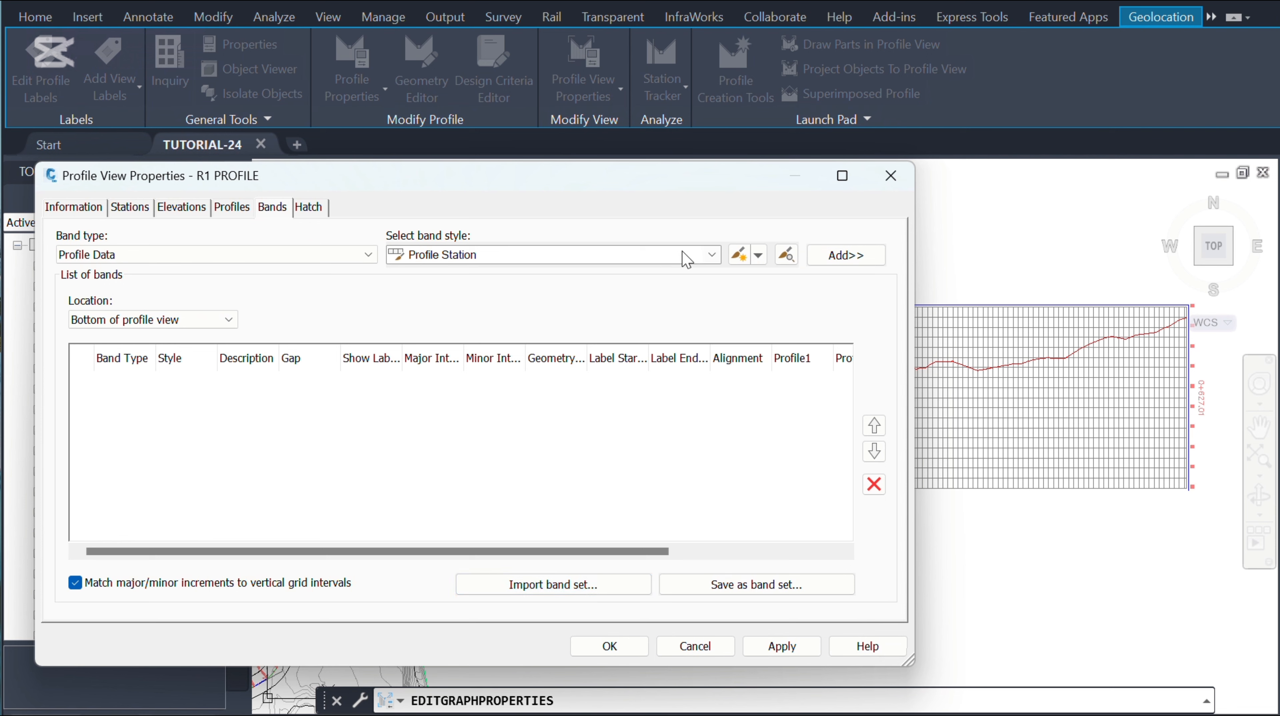
Add the Profile Station band at the bottom of the profile view with the default geometry points and apply the properties
click(712, 255)
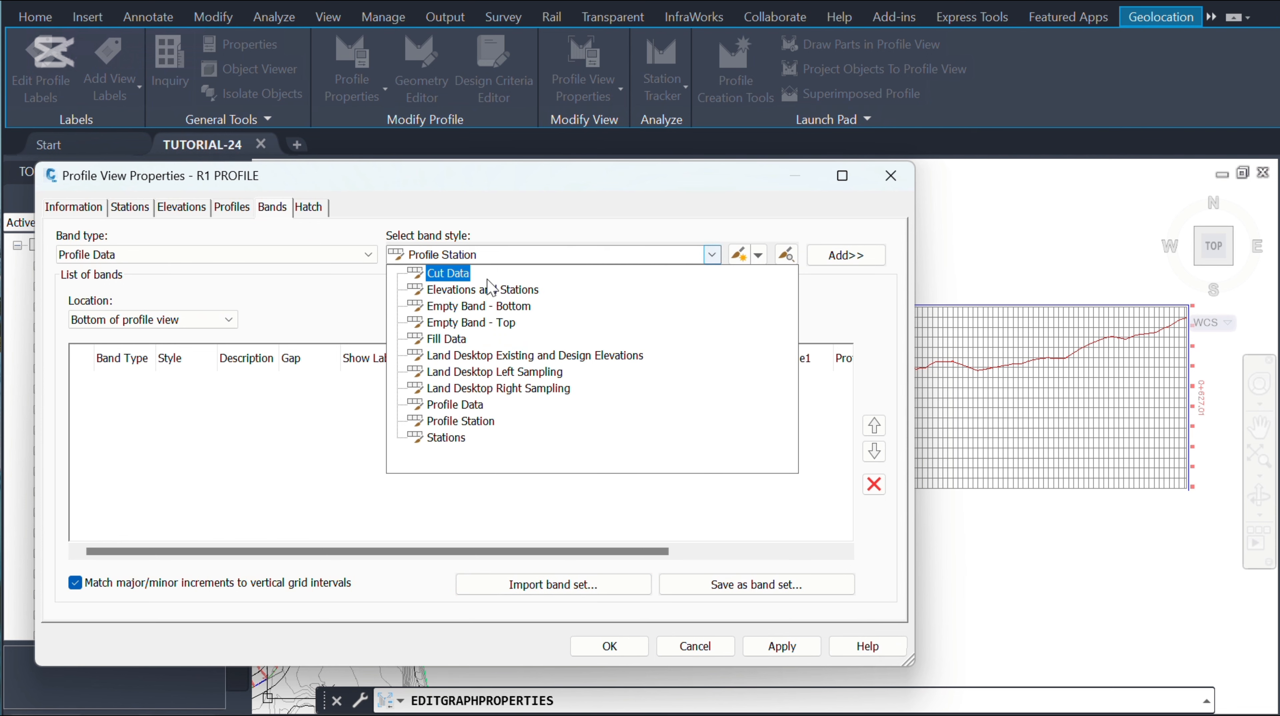
click(461, 421)
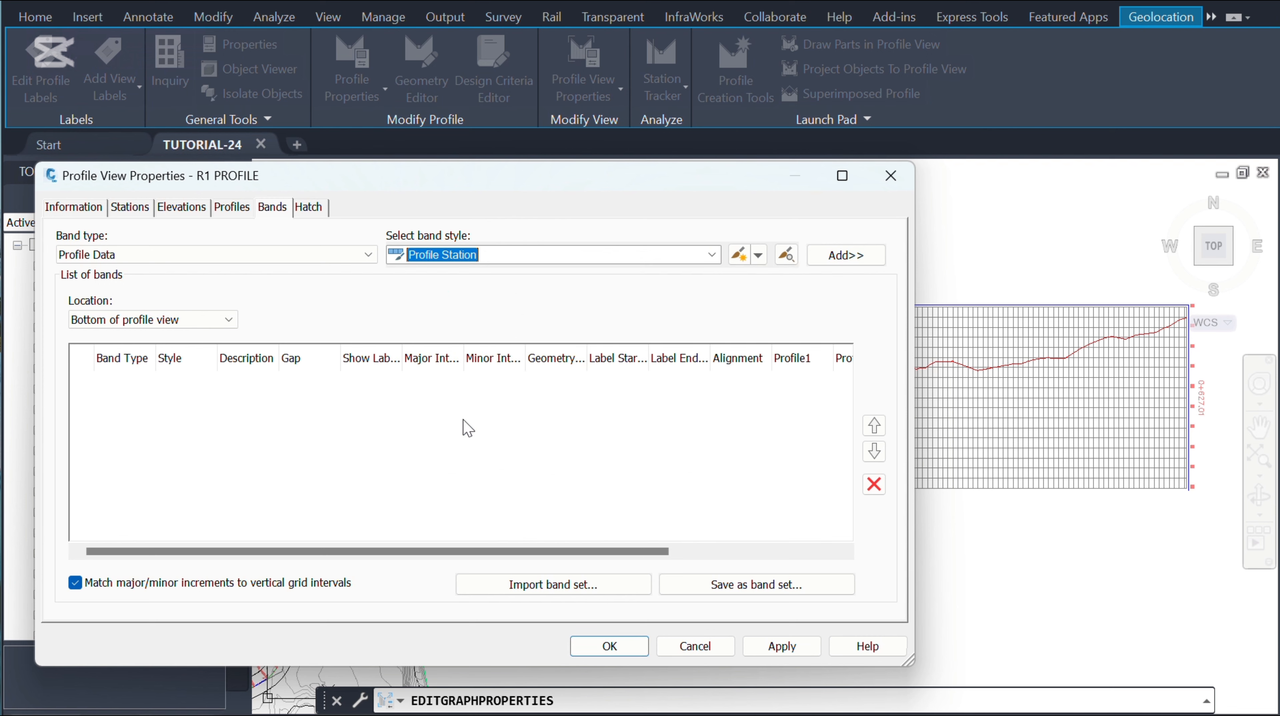
click(846, 257)
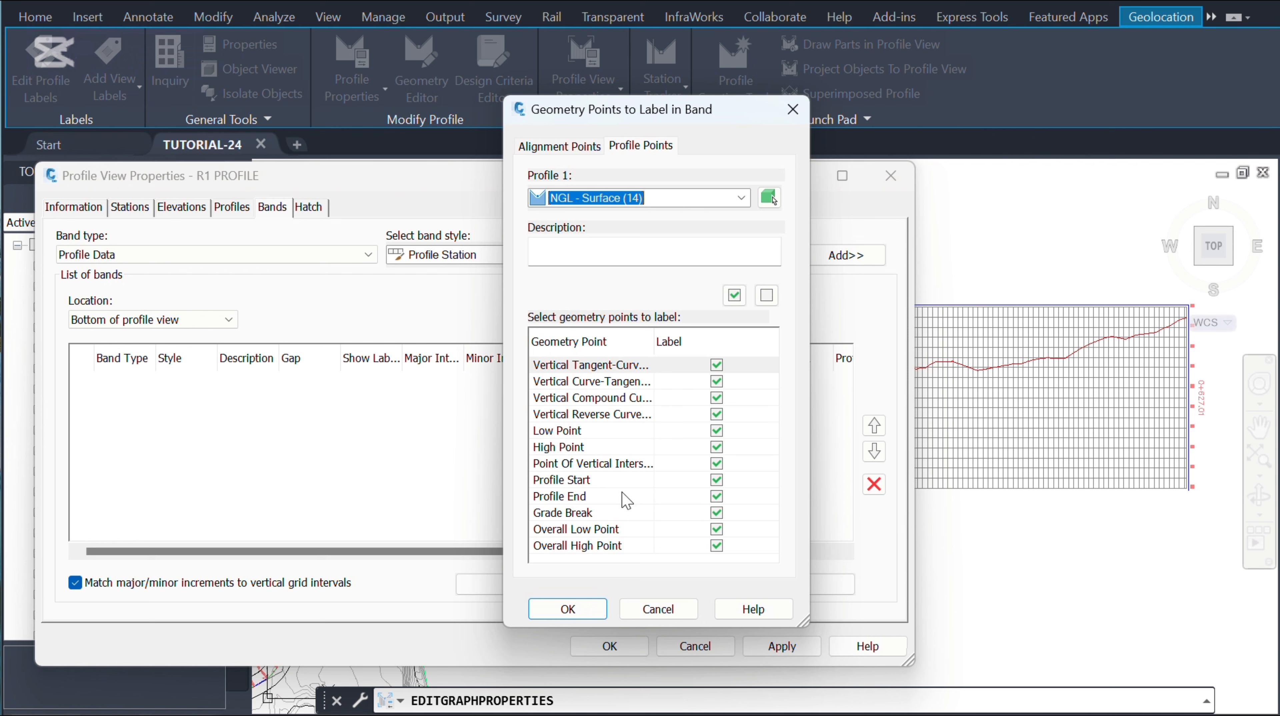
click(568, 610)
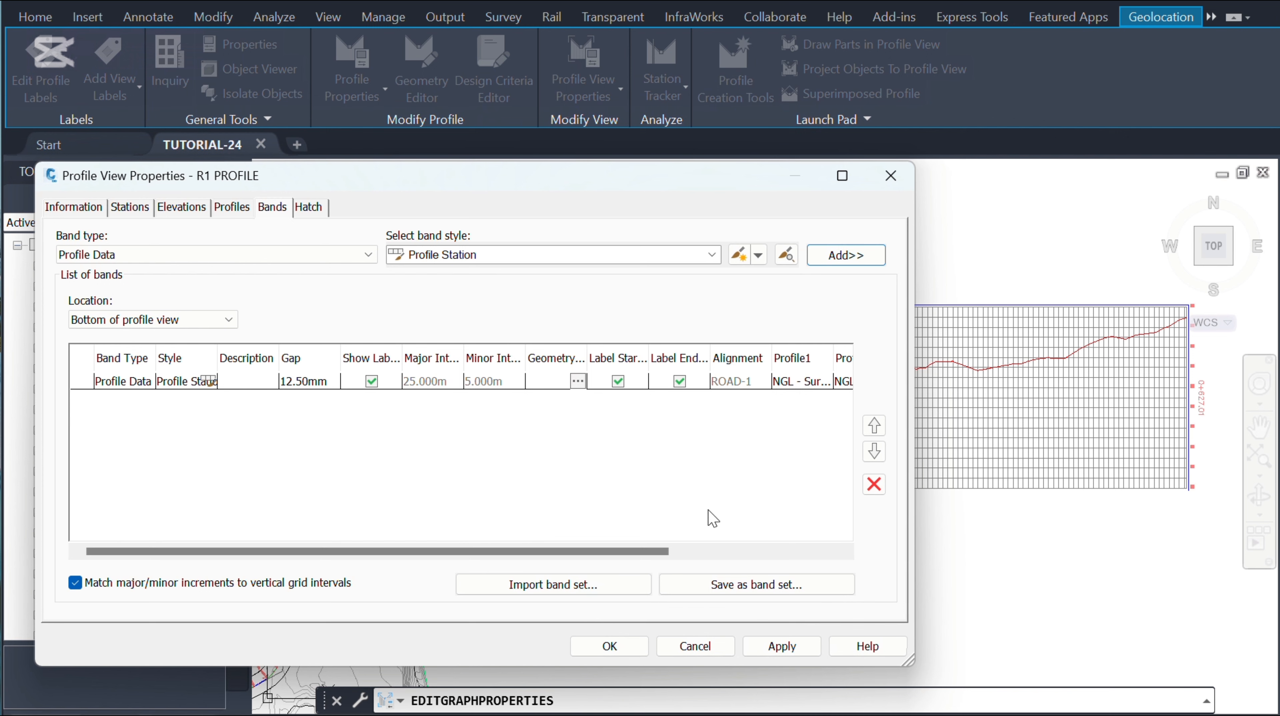
click(785, 649)
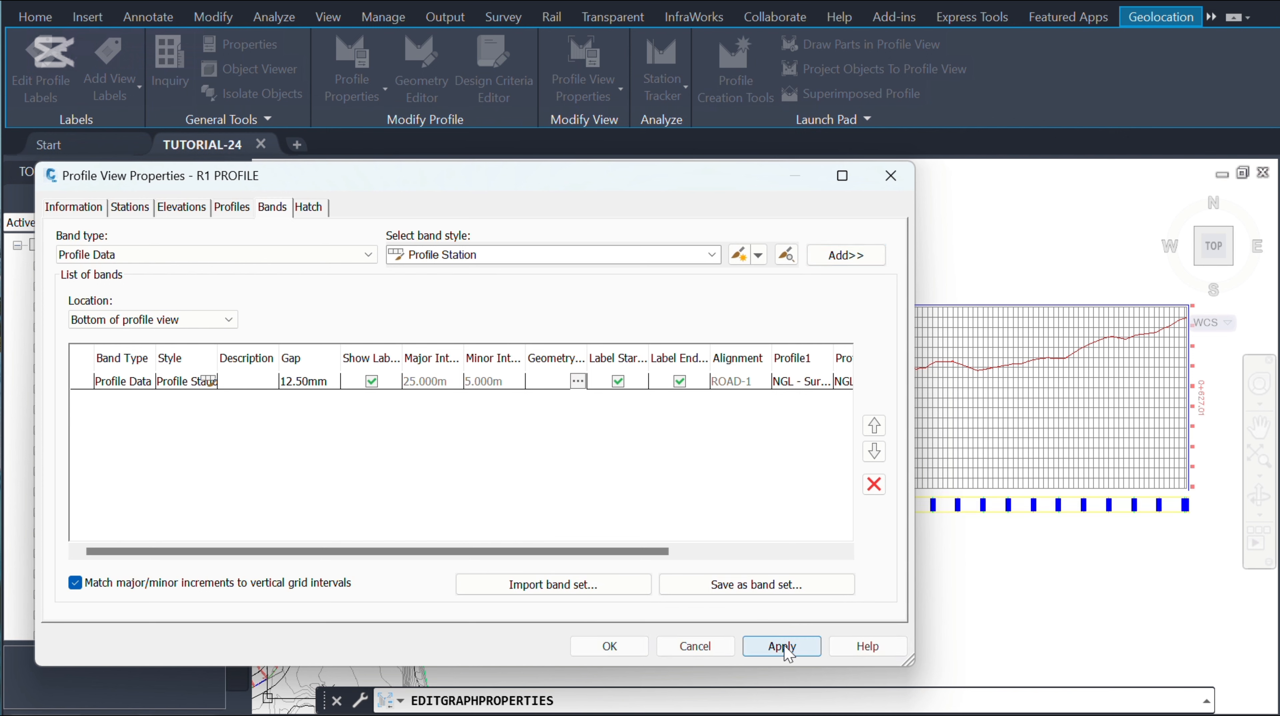
click(610, 647)
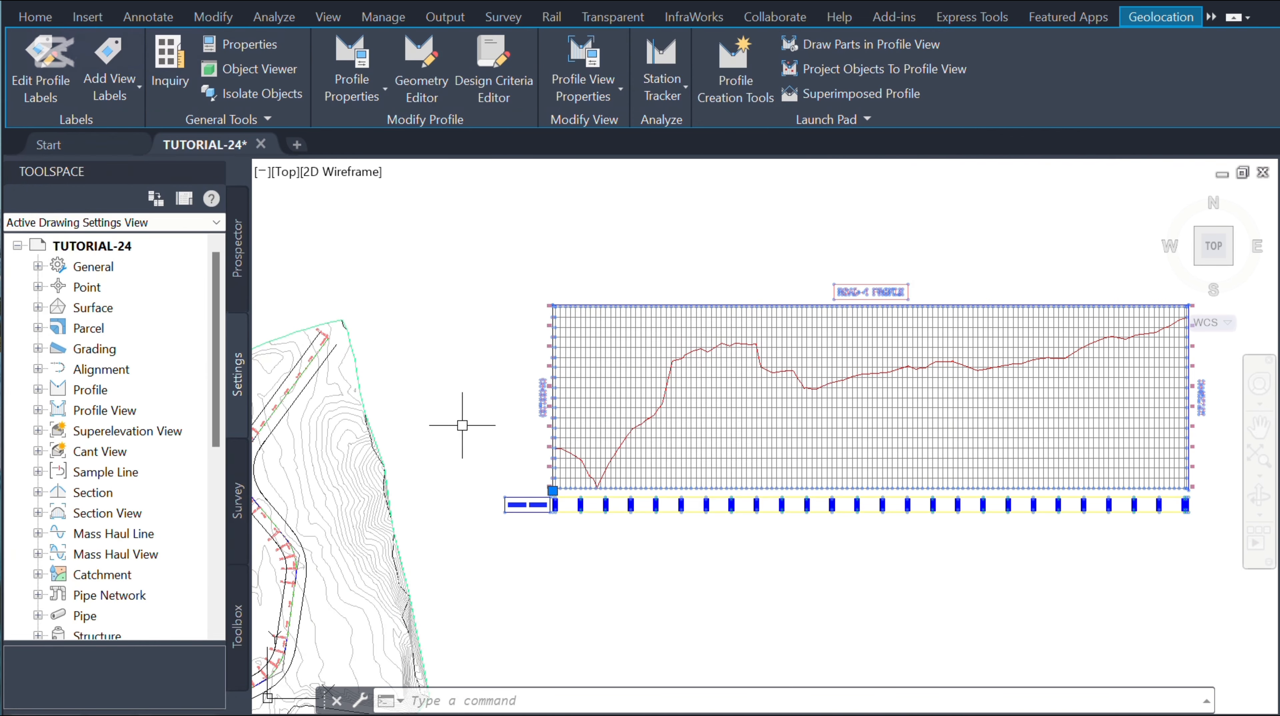
Examine the title box and station labels of the Profile Station band beneath the profile grid
scroll(462, 426, down, 2)
scroll(543, 486, up, 3)
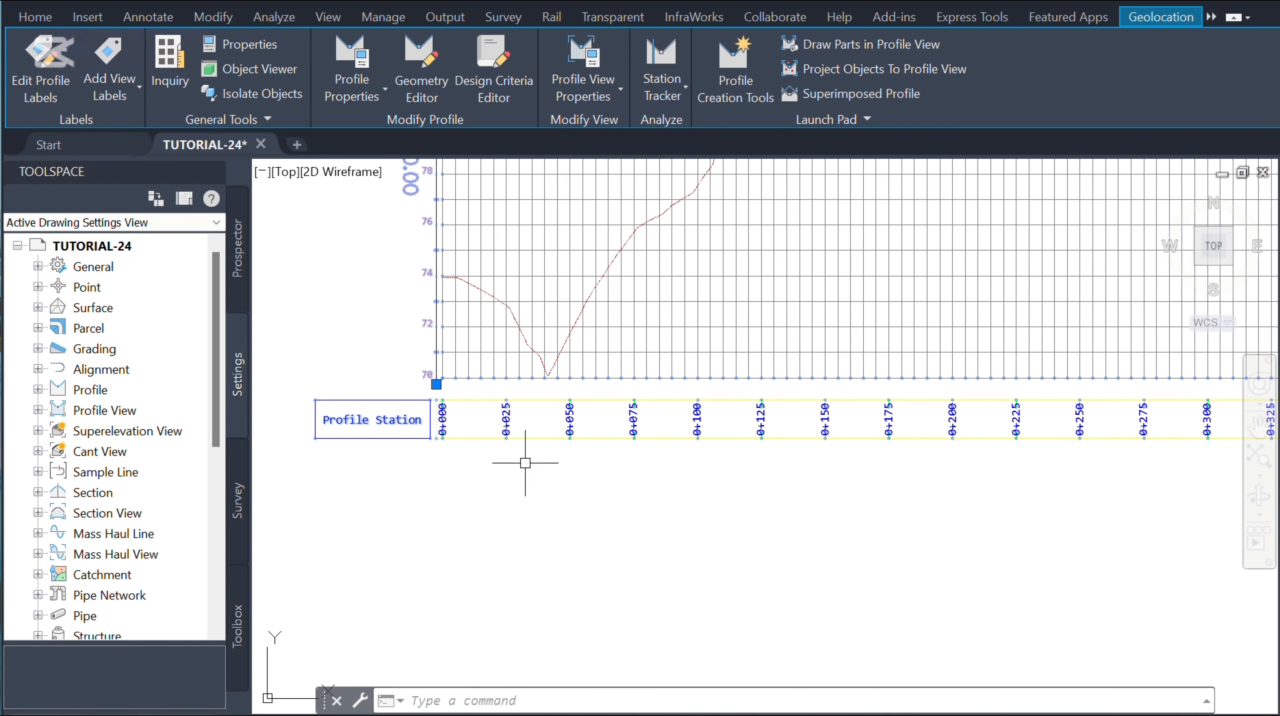
scroll(511, 451, up, 6)
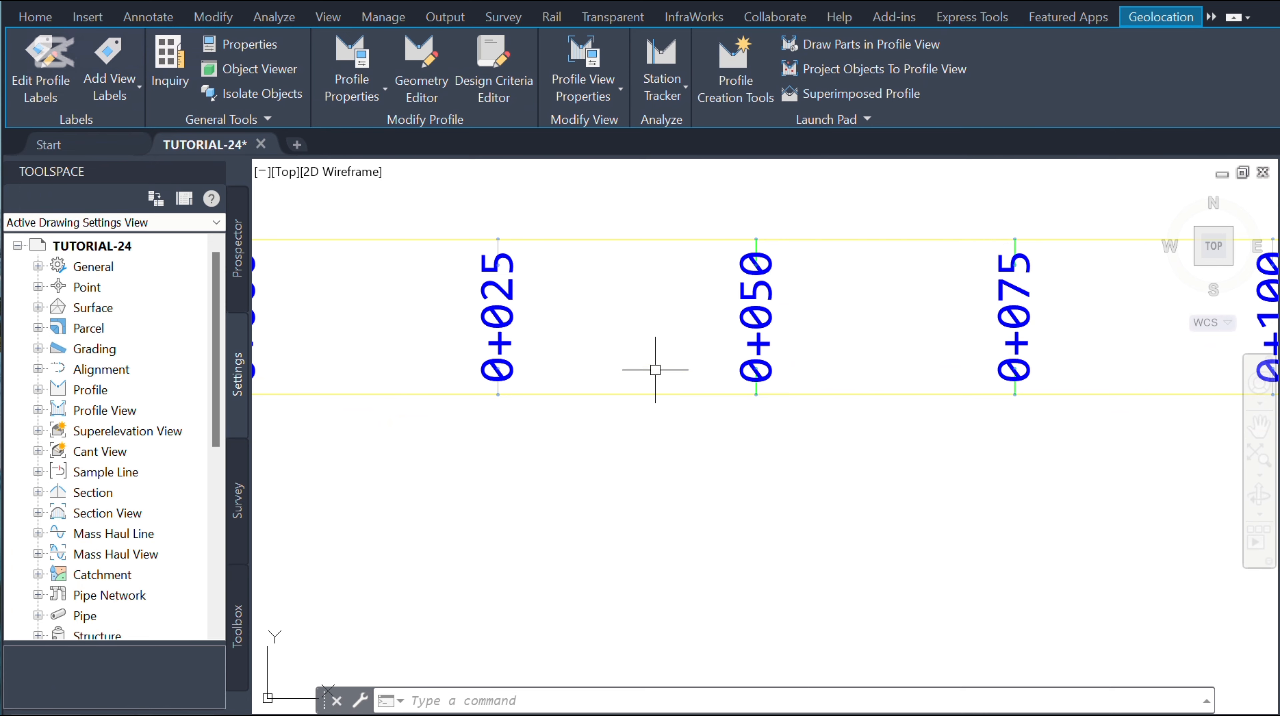
scroll(722, 364, down, 4)
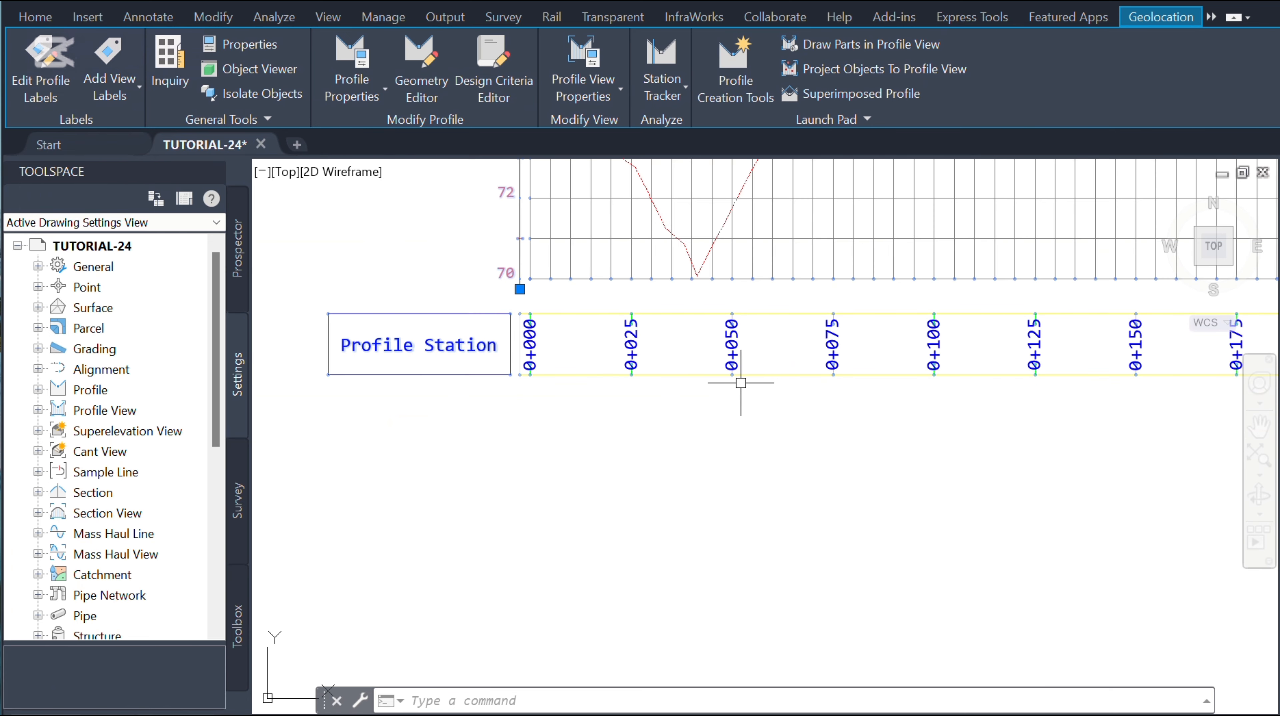
scroll(665, 404, down, 3)
scroll(586, 430, down, 3)
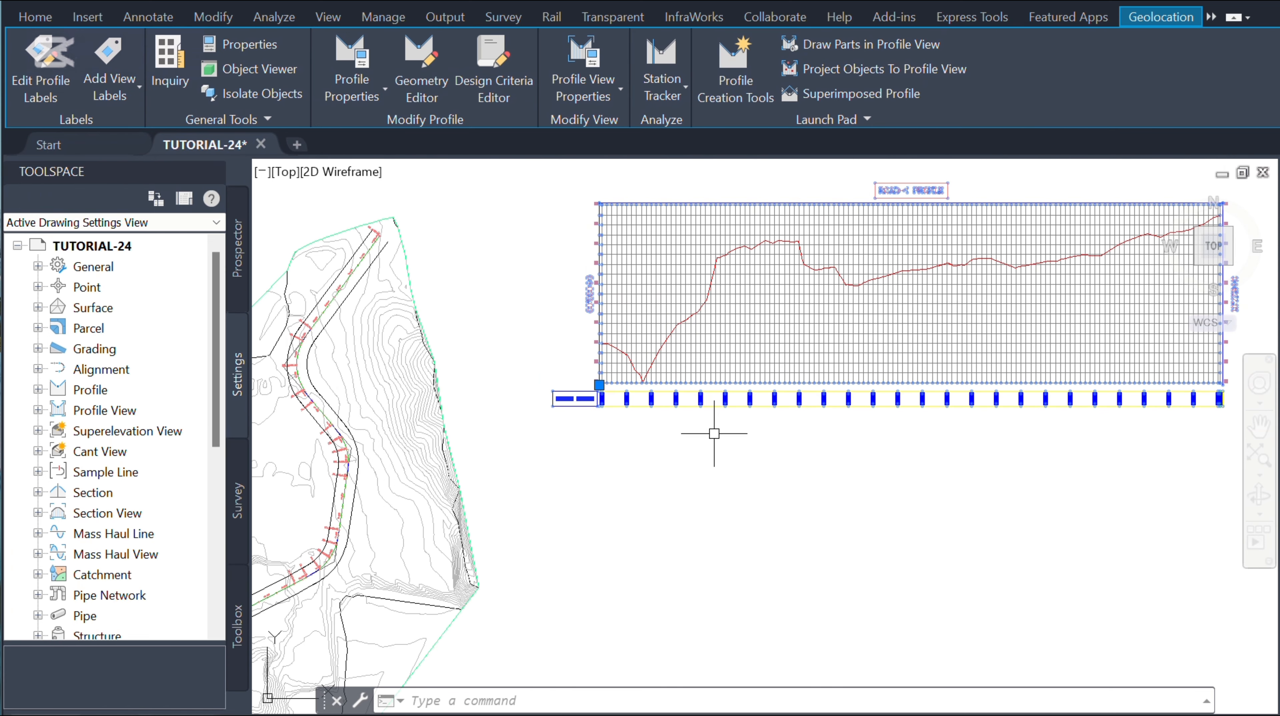
scroll(816, 409, up, 5)
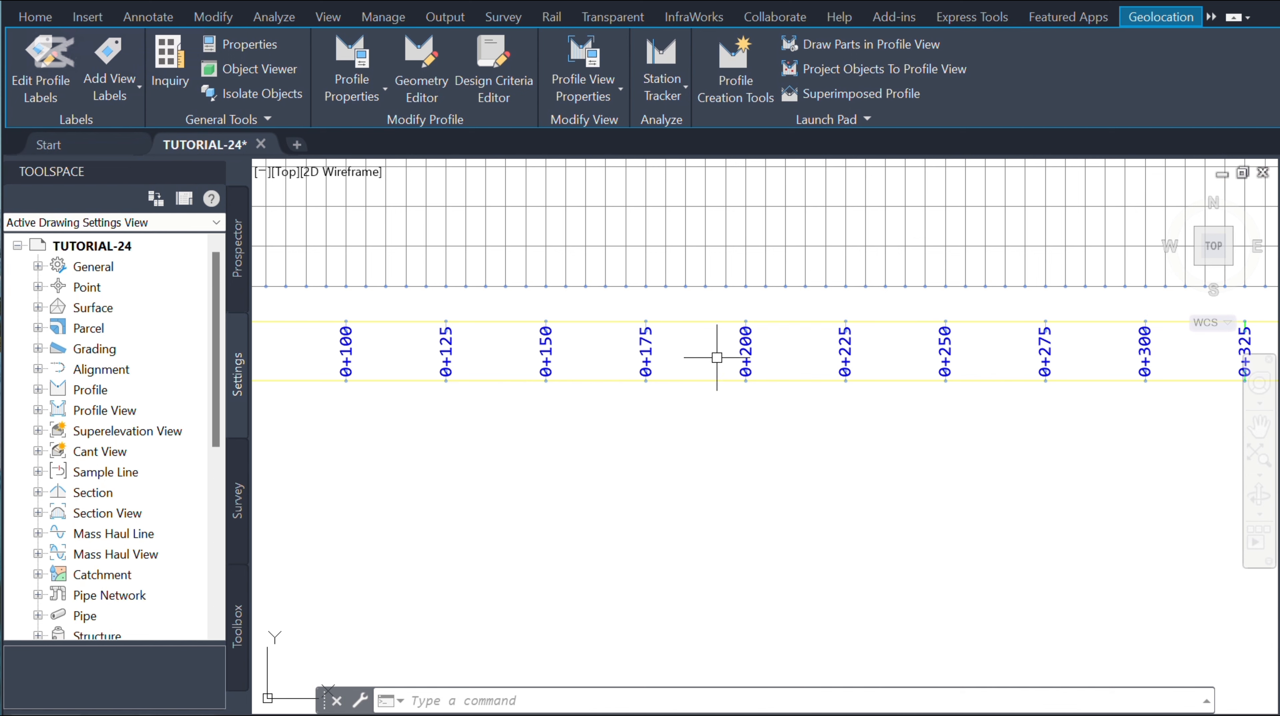
scroll(682, 447, down, 3)
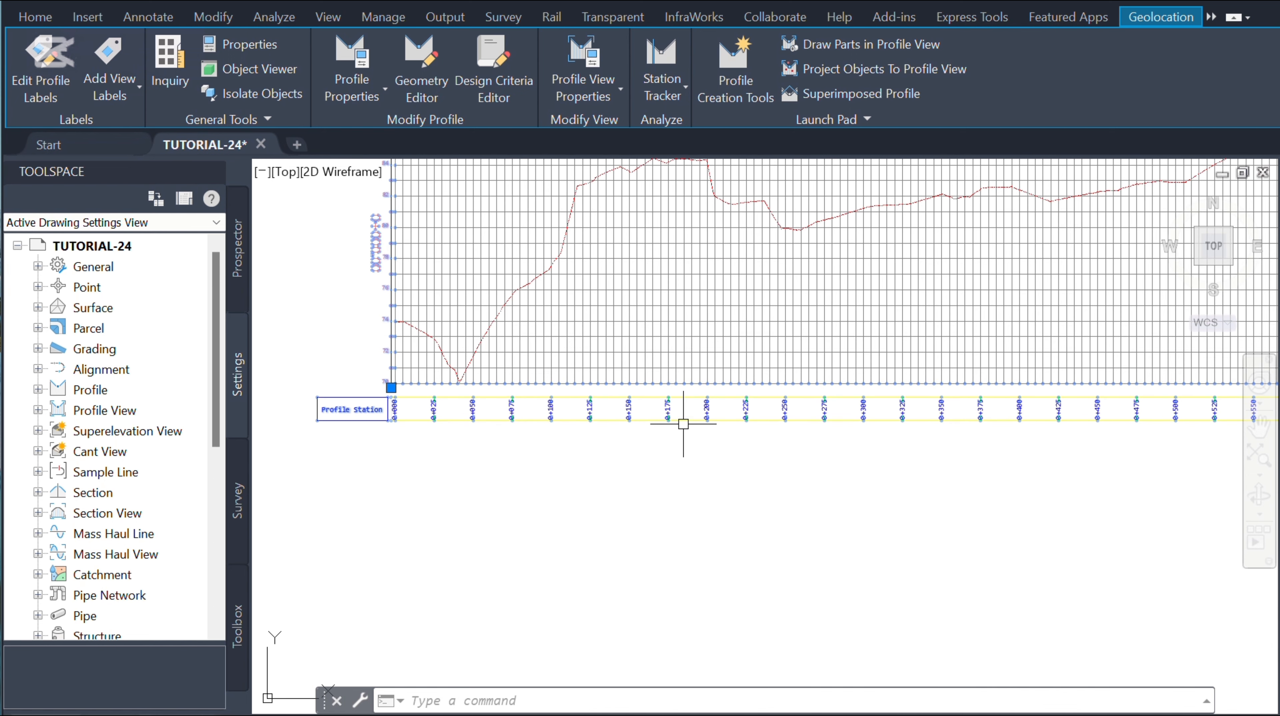
scroll(683, 423, up, 4)
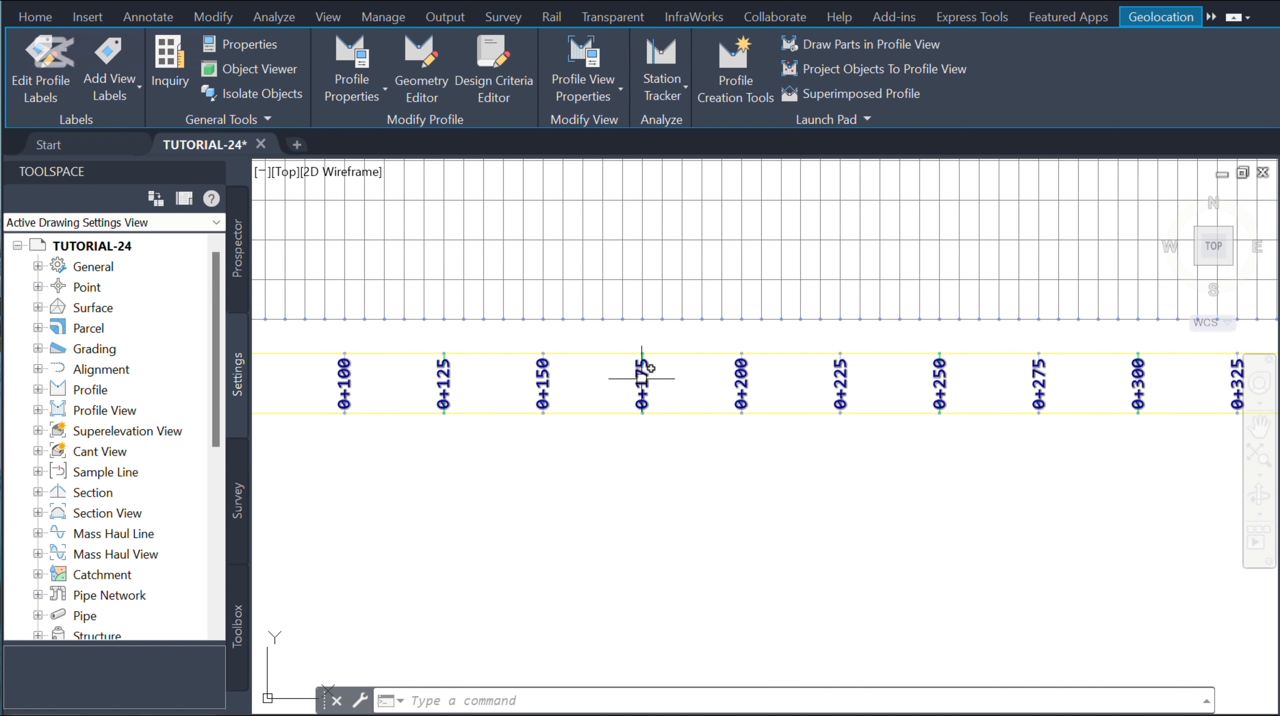
click(642, 379)
right_click(625, 375)
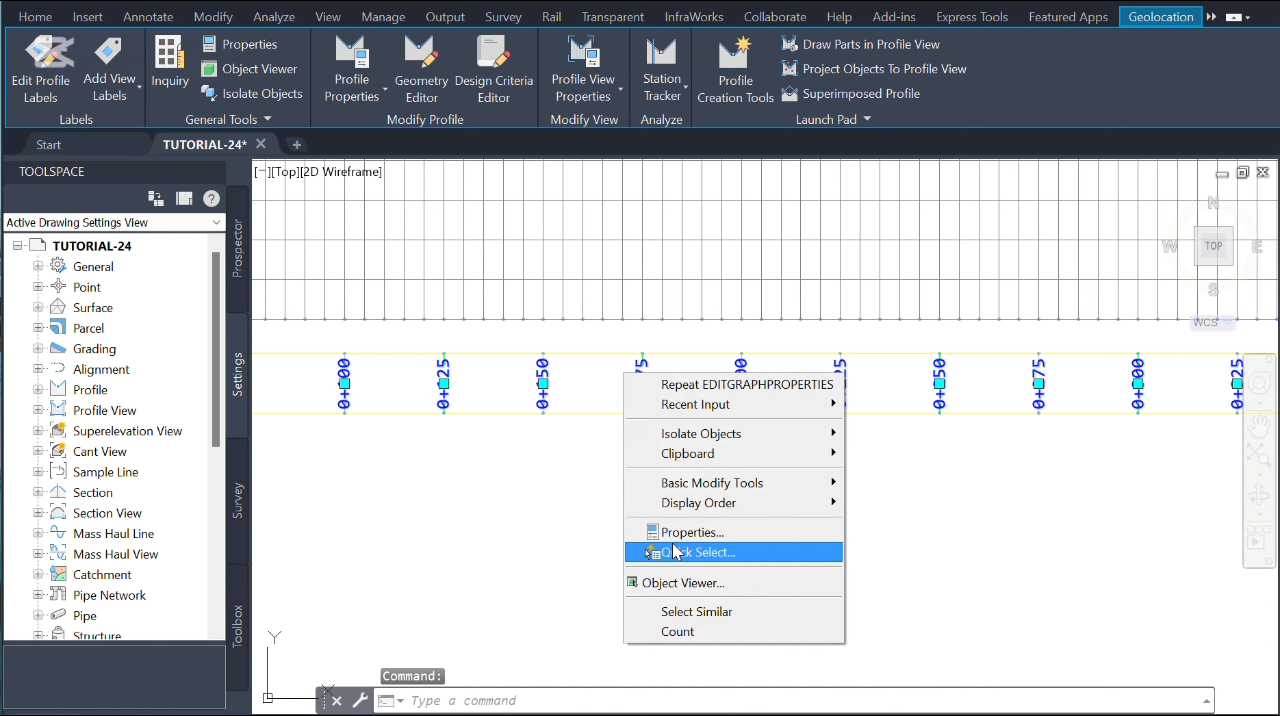
key(Escape)
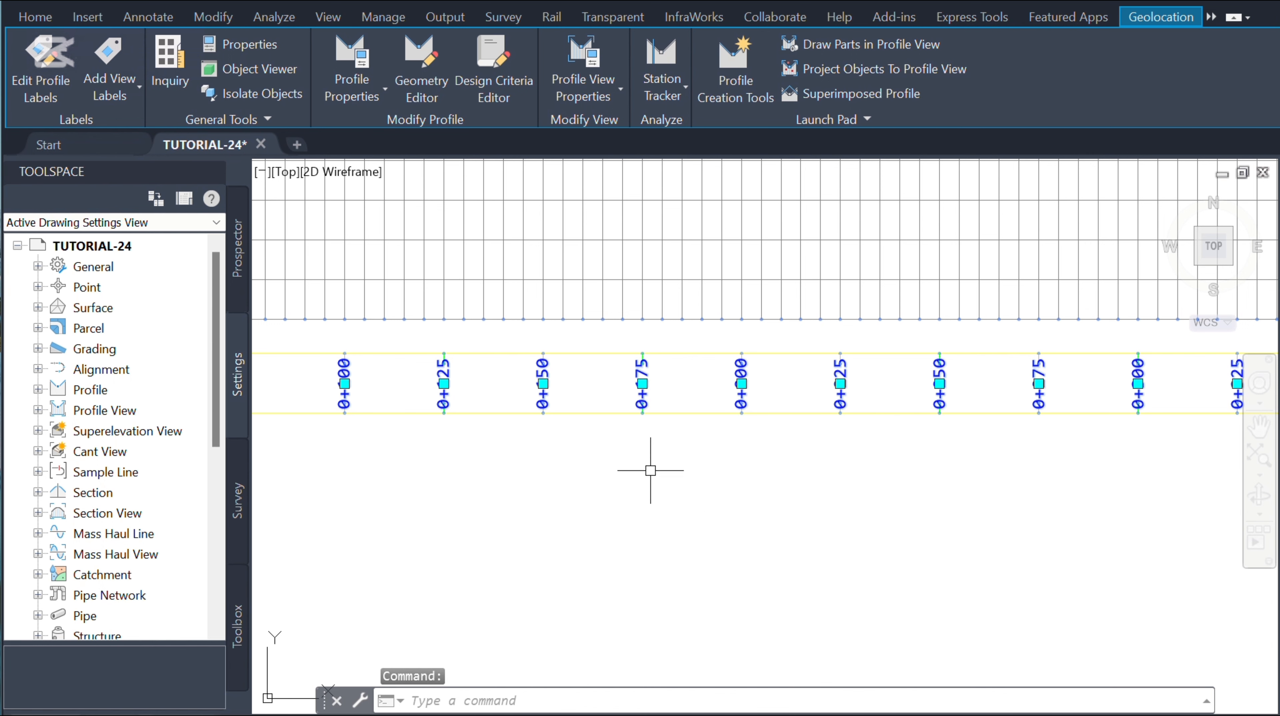
key(Escape)
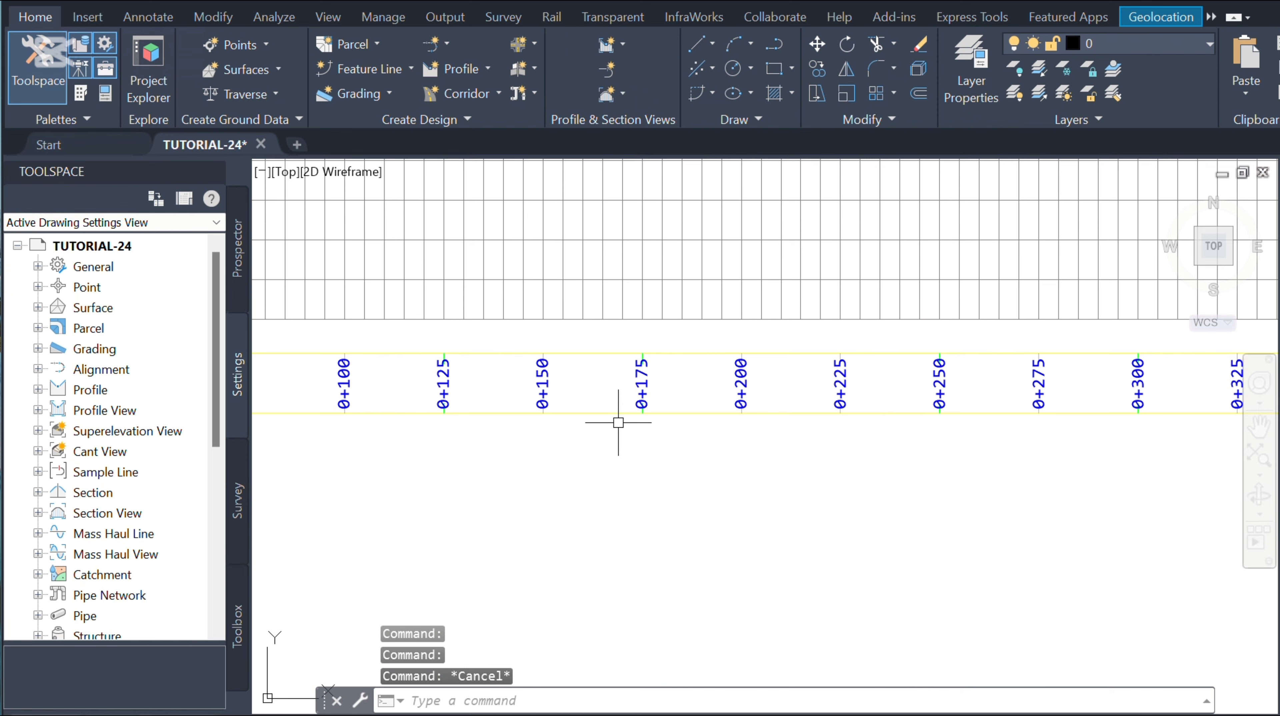
Edit the Profile Station band style from the profile view, set its Band Border color to blue, and accept the style
scroll(621, 421, down, 2)
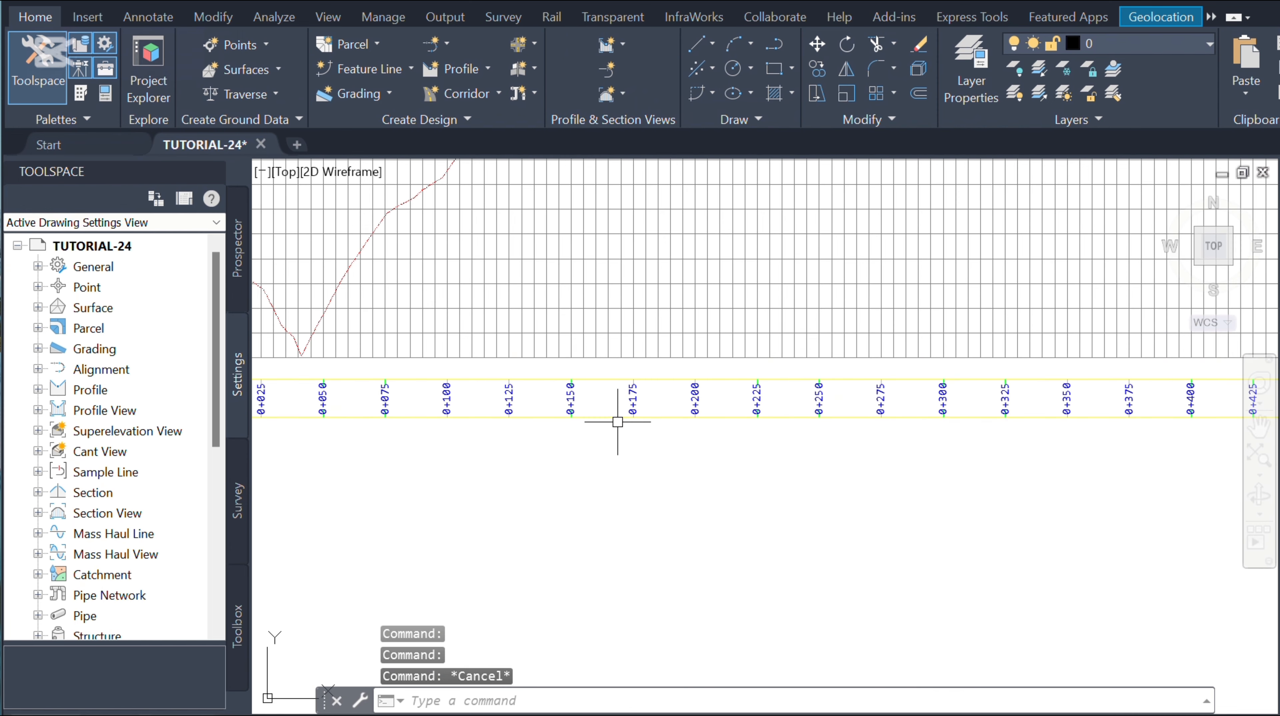
click(571, 398)
right_click(571, 399)
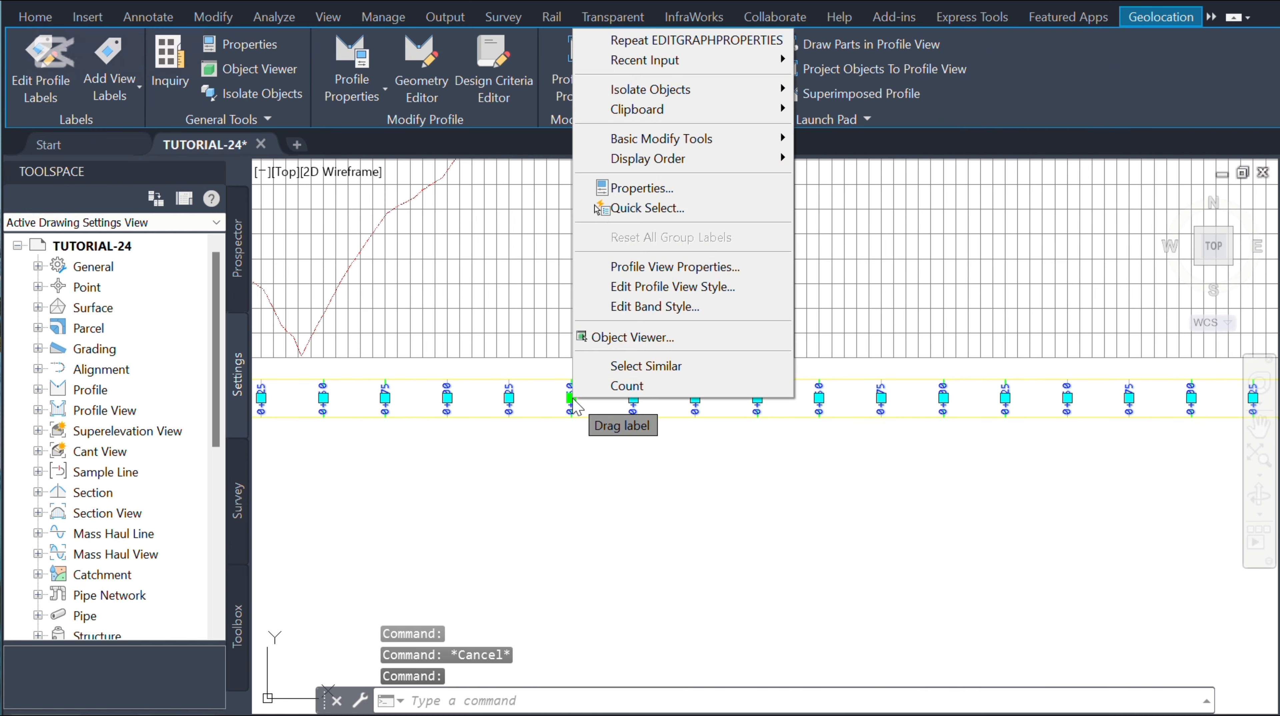
click(632, 314)
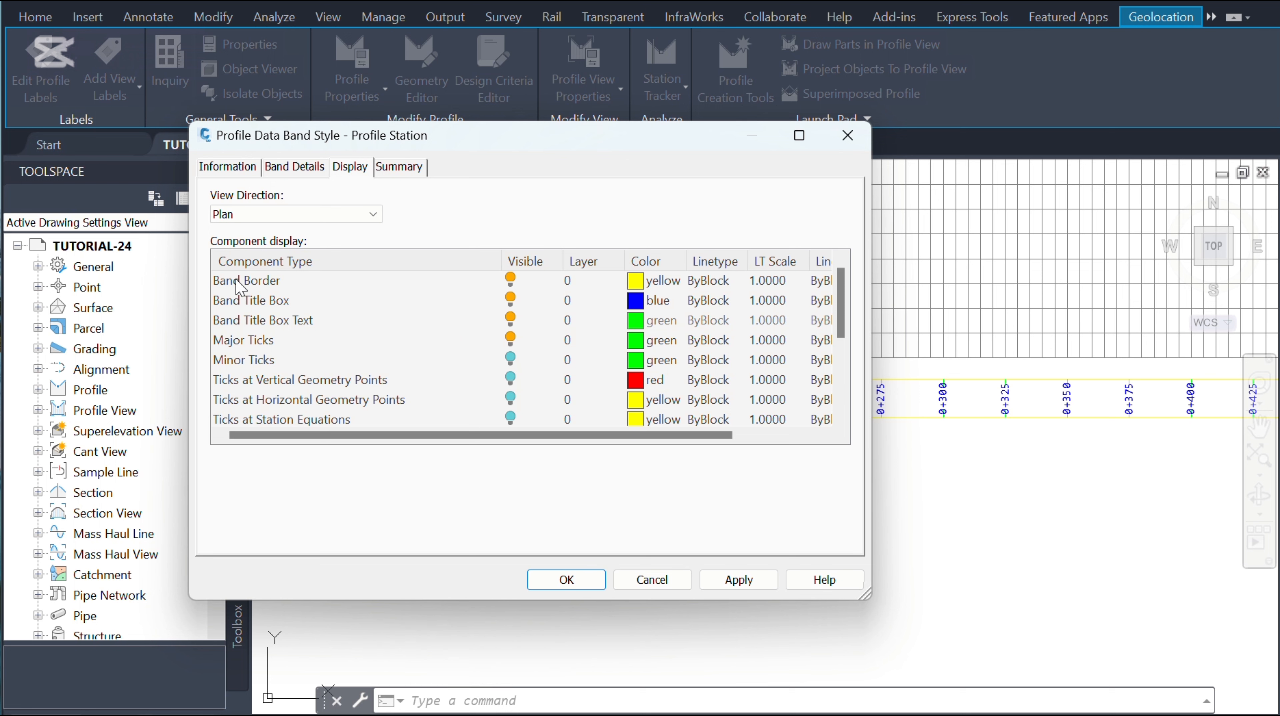
click(636, 280)
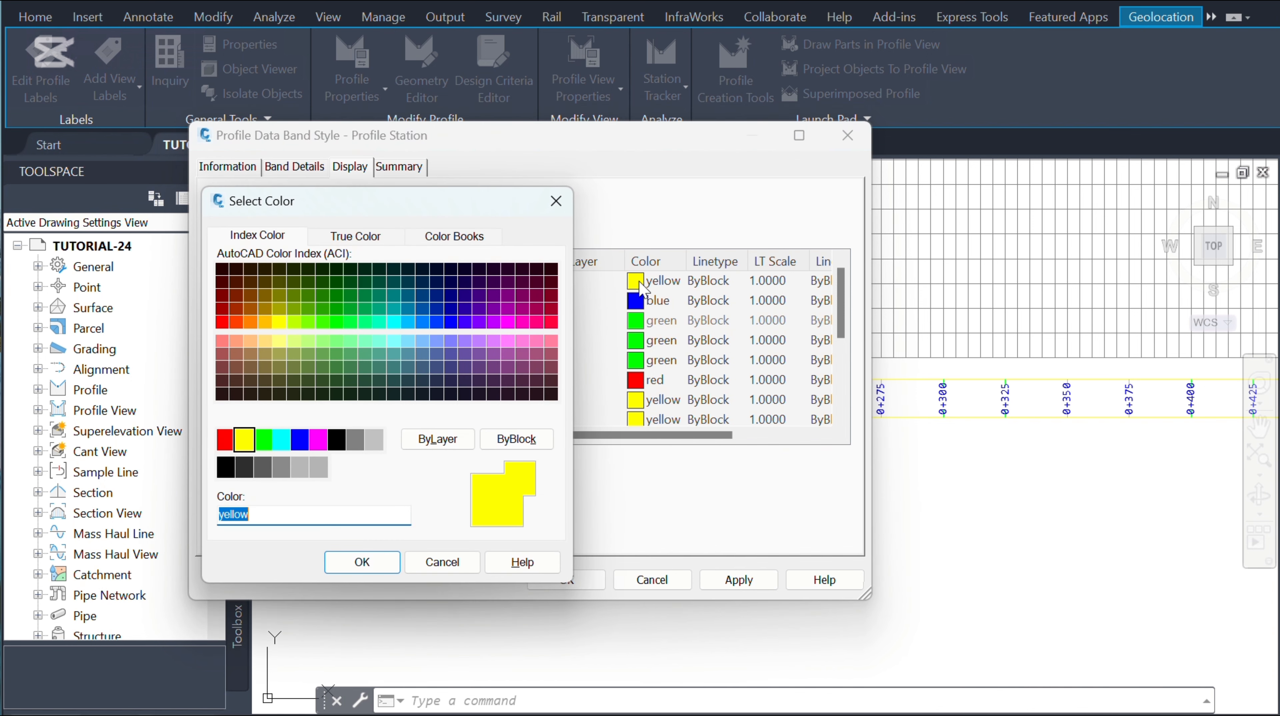
click(300, 440)
click(362, 562)
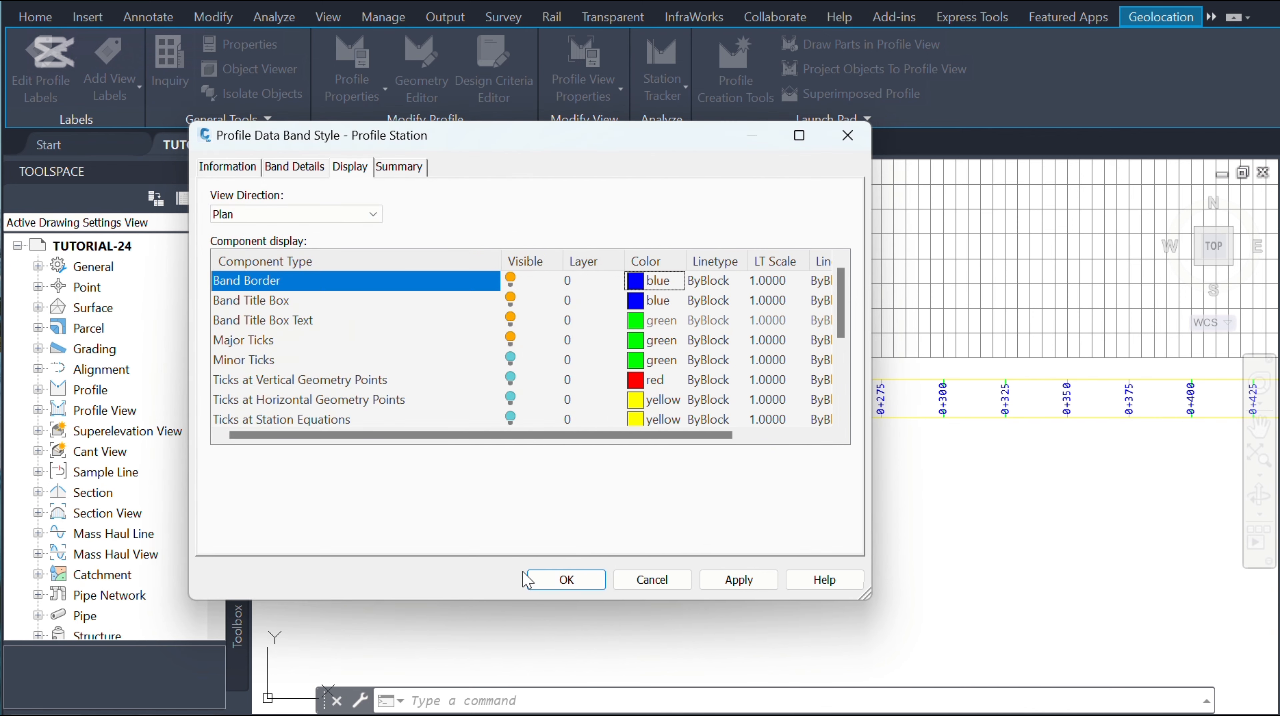
click(737, 580)
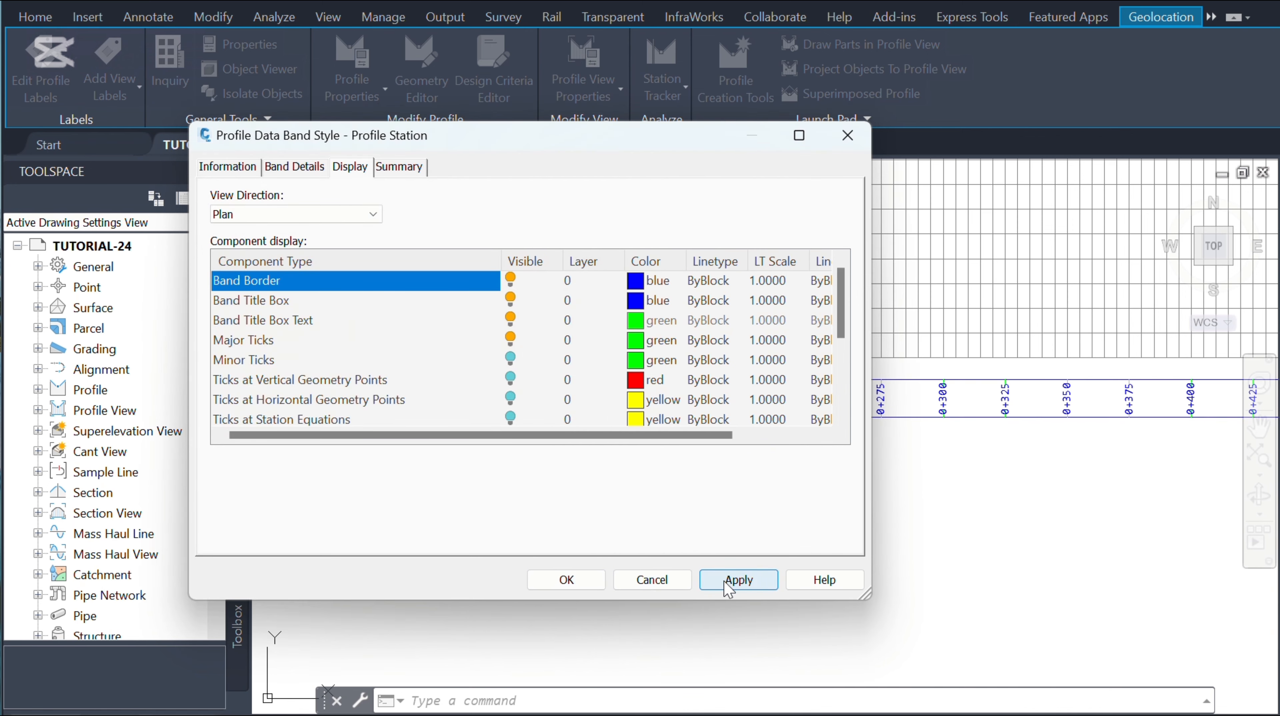
click(567, 580)
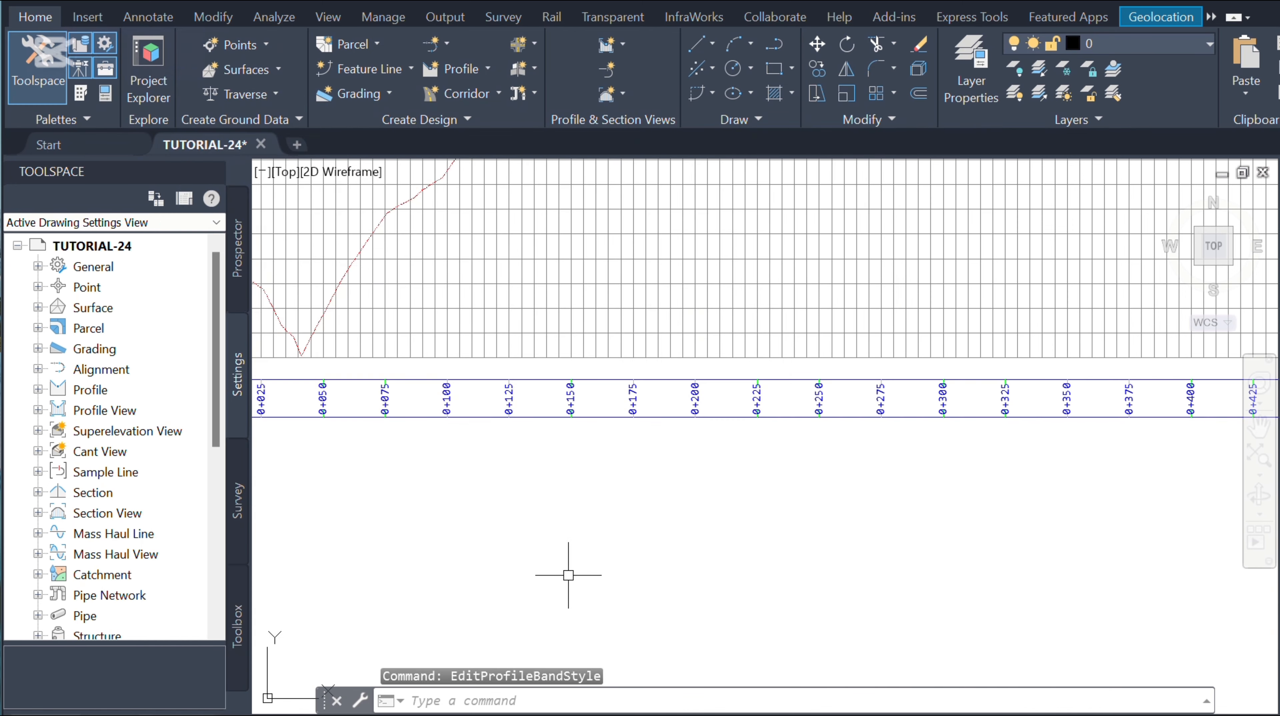
Copy the Profile Station band style from the band settings of the R1 PROFILE profile view's properties
scroll(576, 522, down, 3)
scroll(526, 386, up, 5)
scroll(400, 380, down, 5)
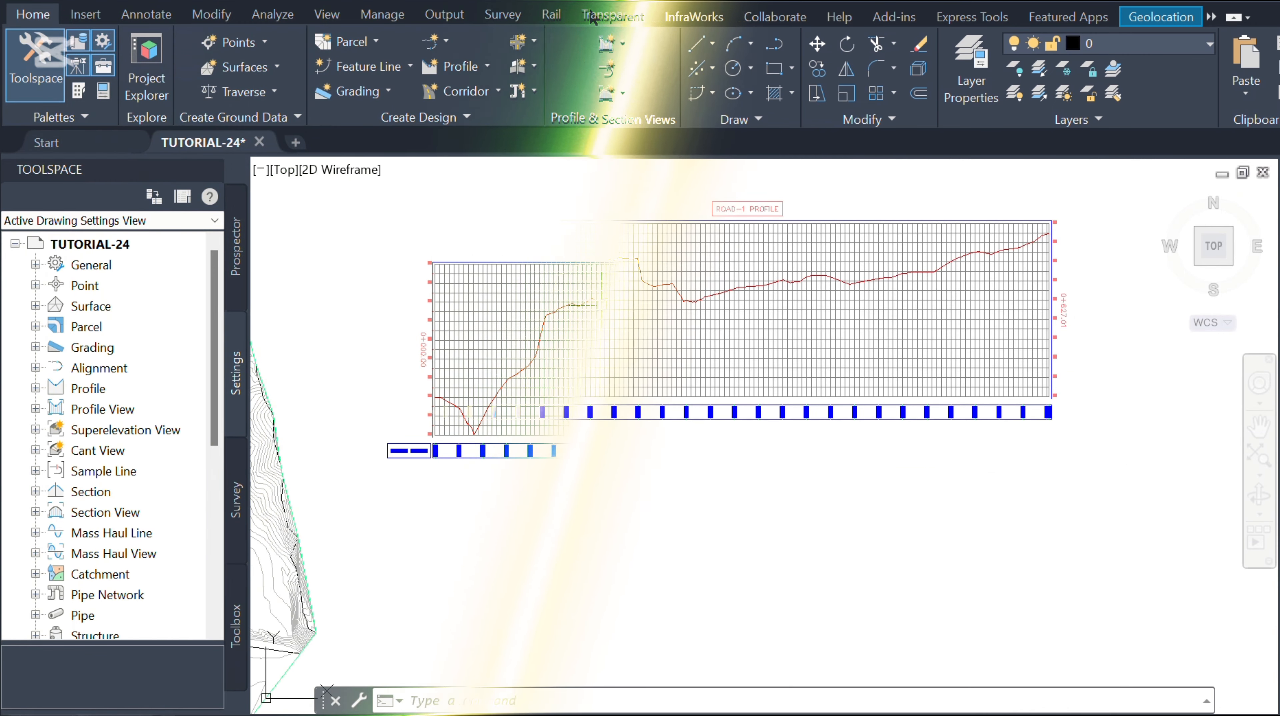
click(597, 293)
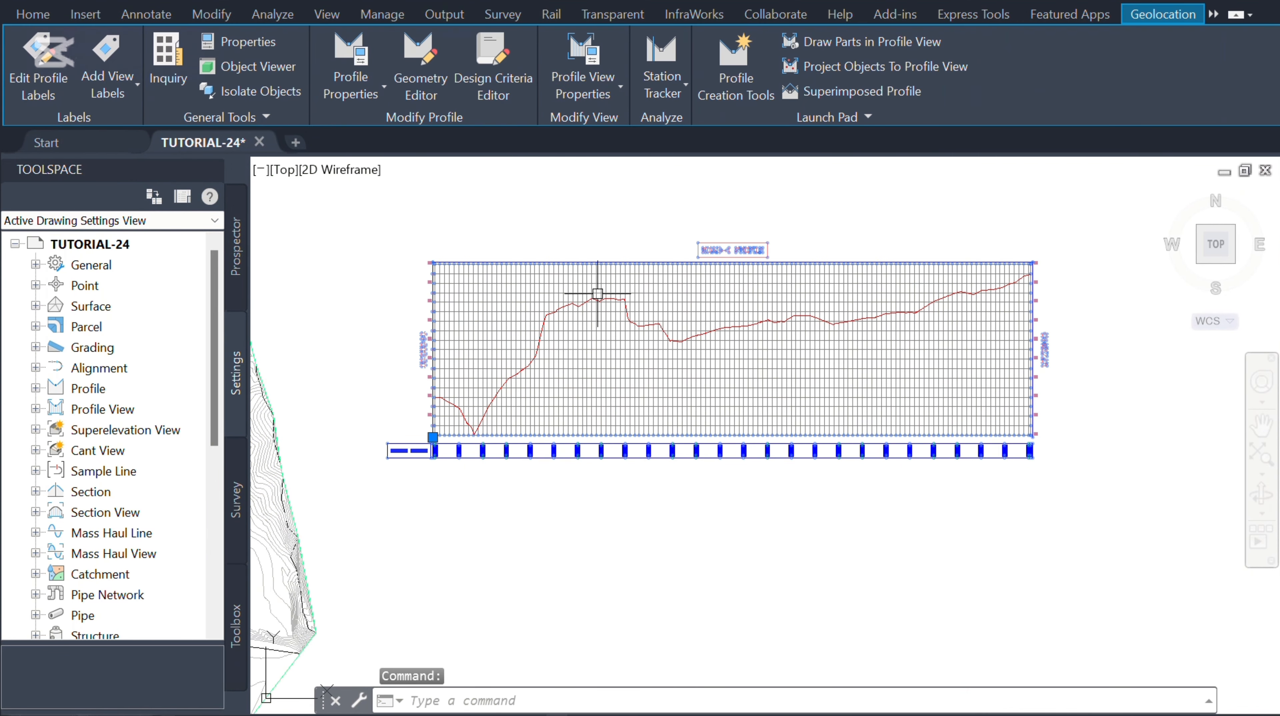
click(587, 80)
click(633, 125)
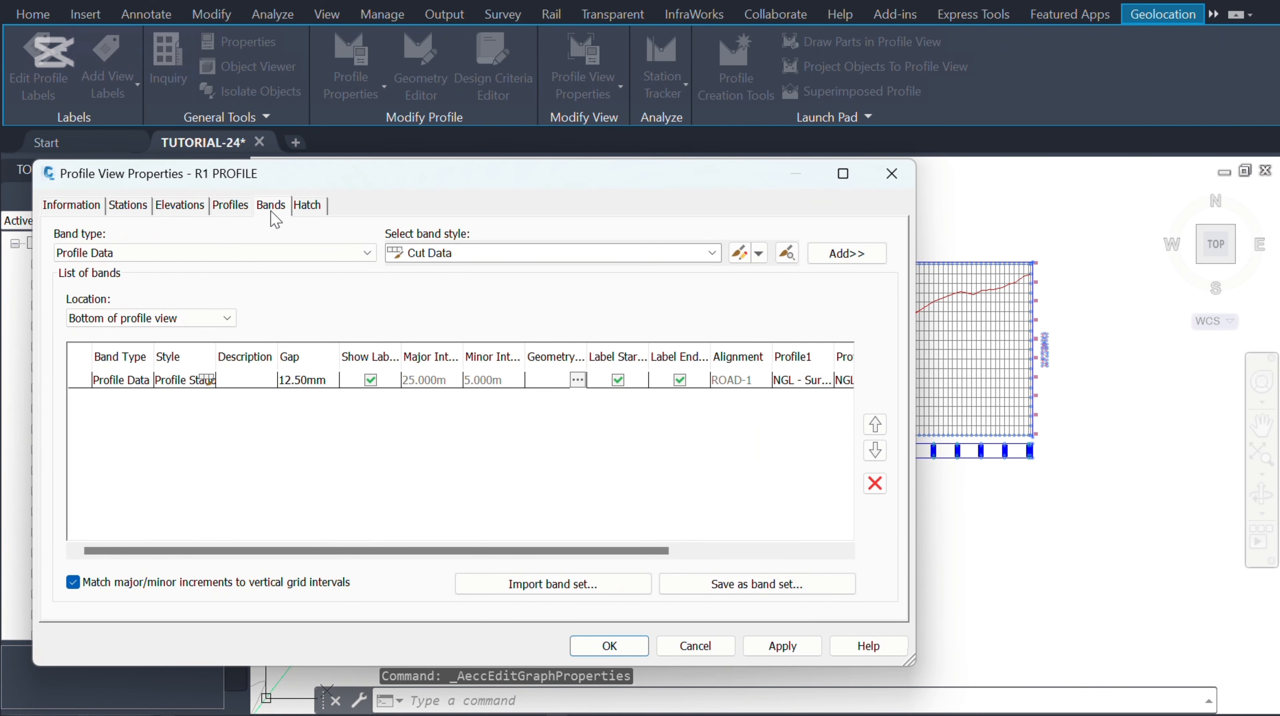
click(493, 255)
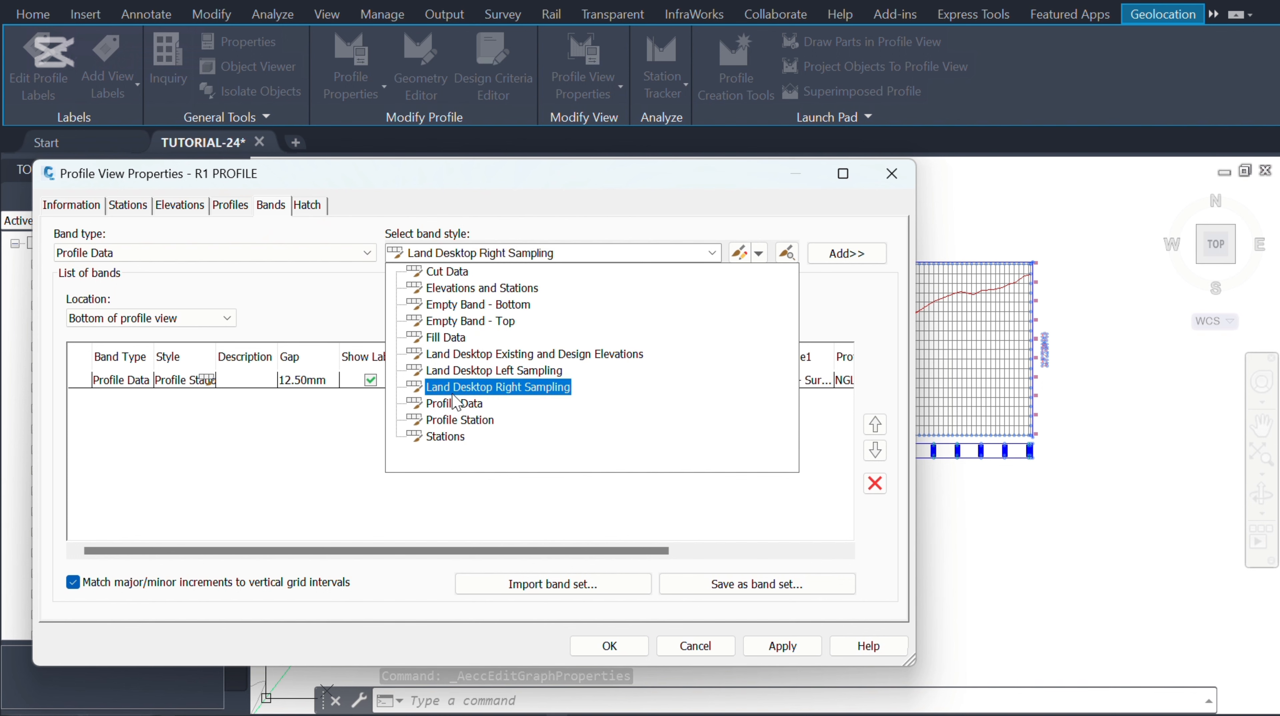
click(460, 420)
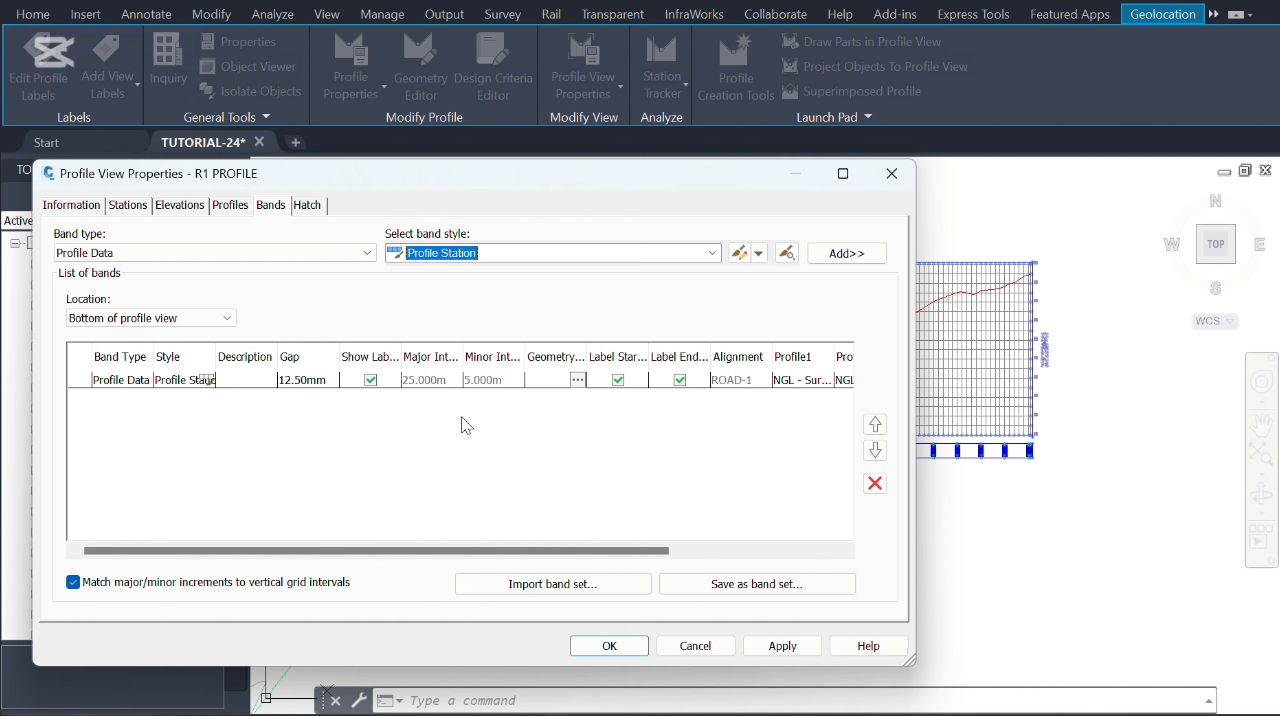
click(764, 254)
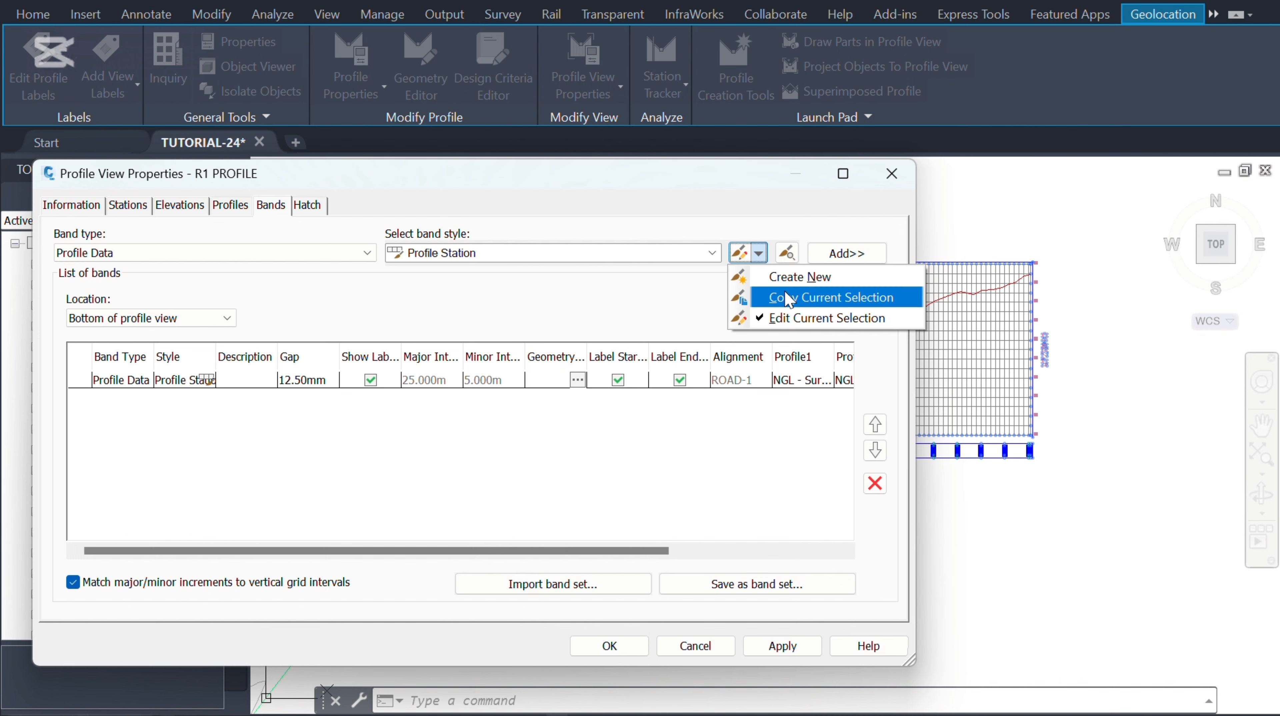
click(793, 299)
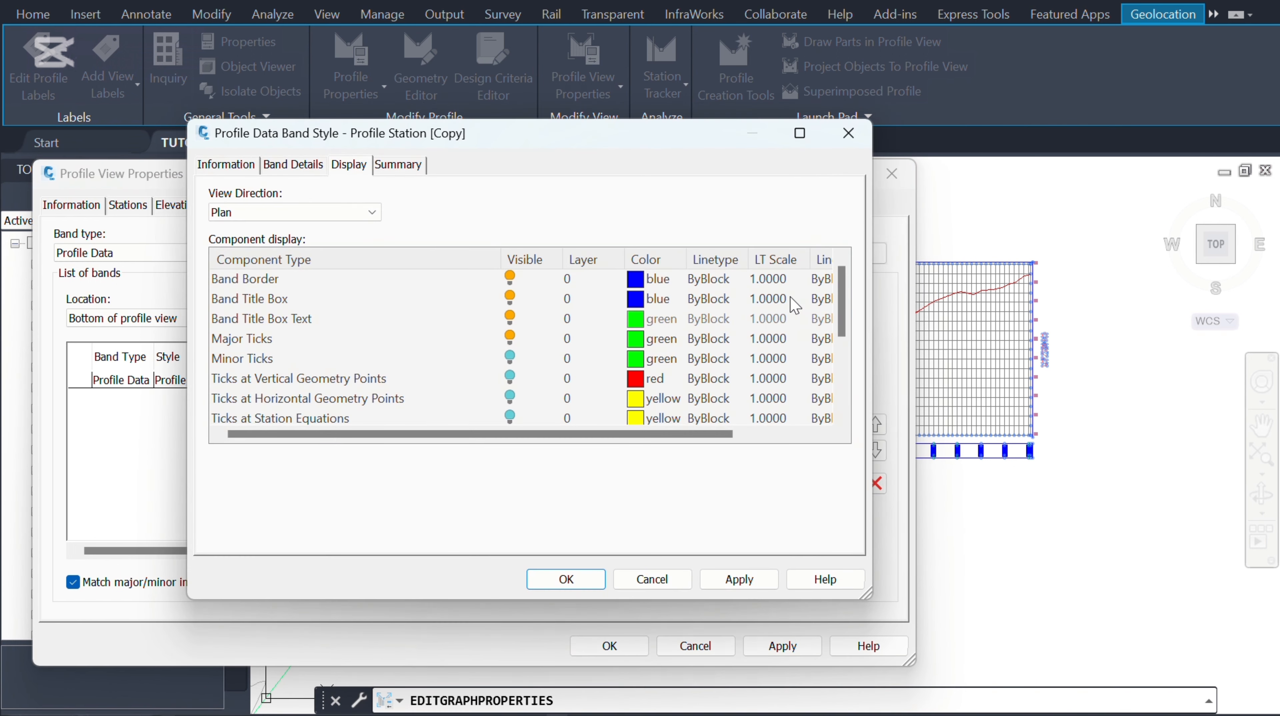
Name the copied band style Surface Profile
click(240, 164)
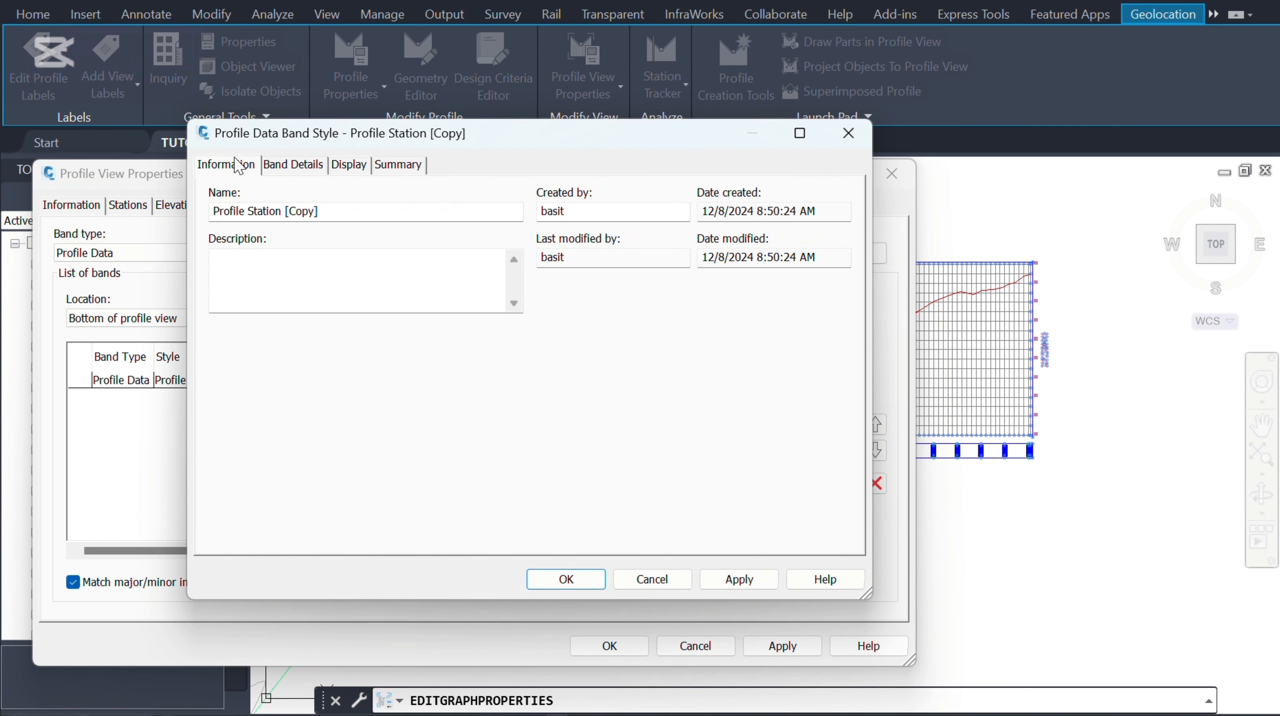
drag(332, 211, 208, 216)
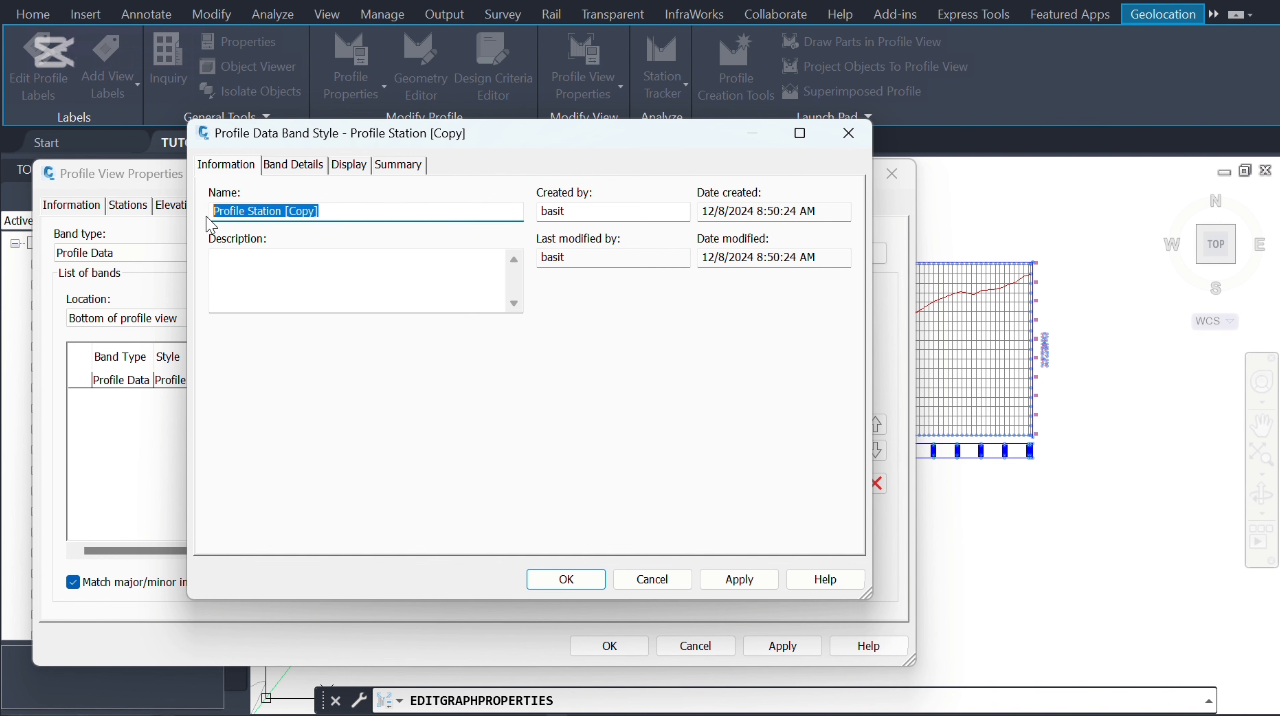
key(BackSpace)
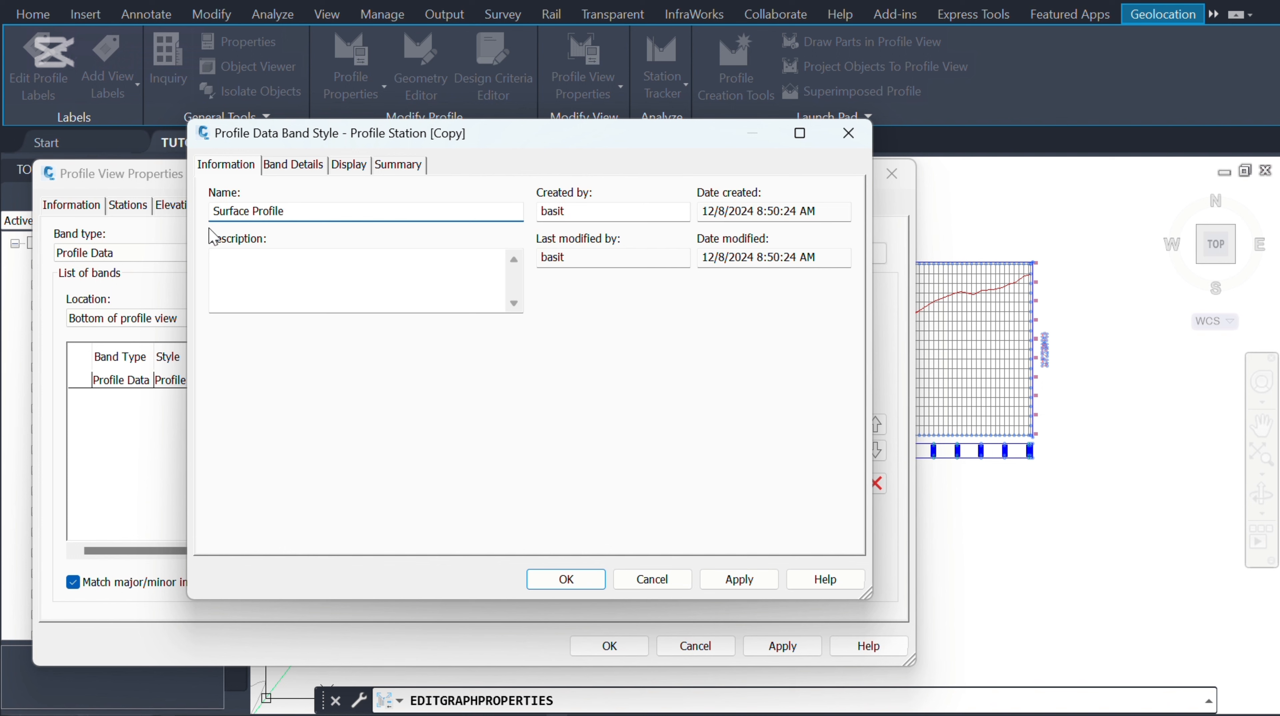
drag(297, 213, 202, 218)
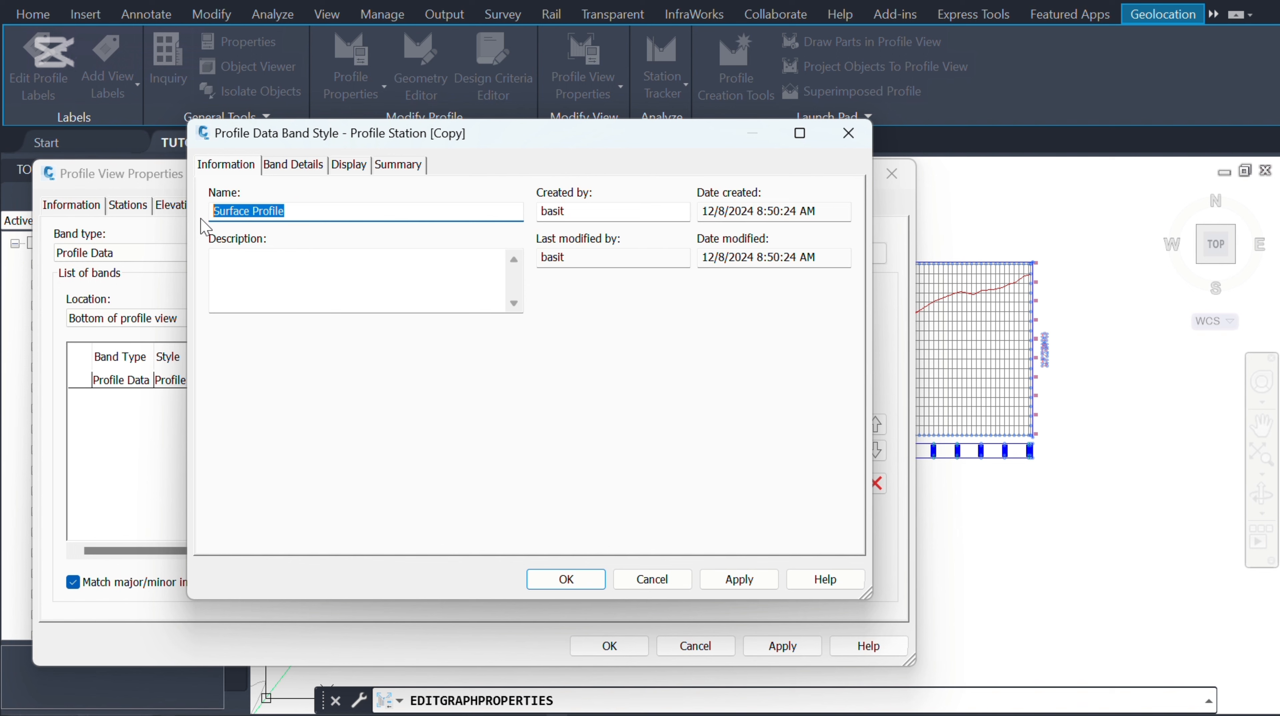
Rename the text component of the band's title label to Surface Profile
click(296, 167)
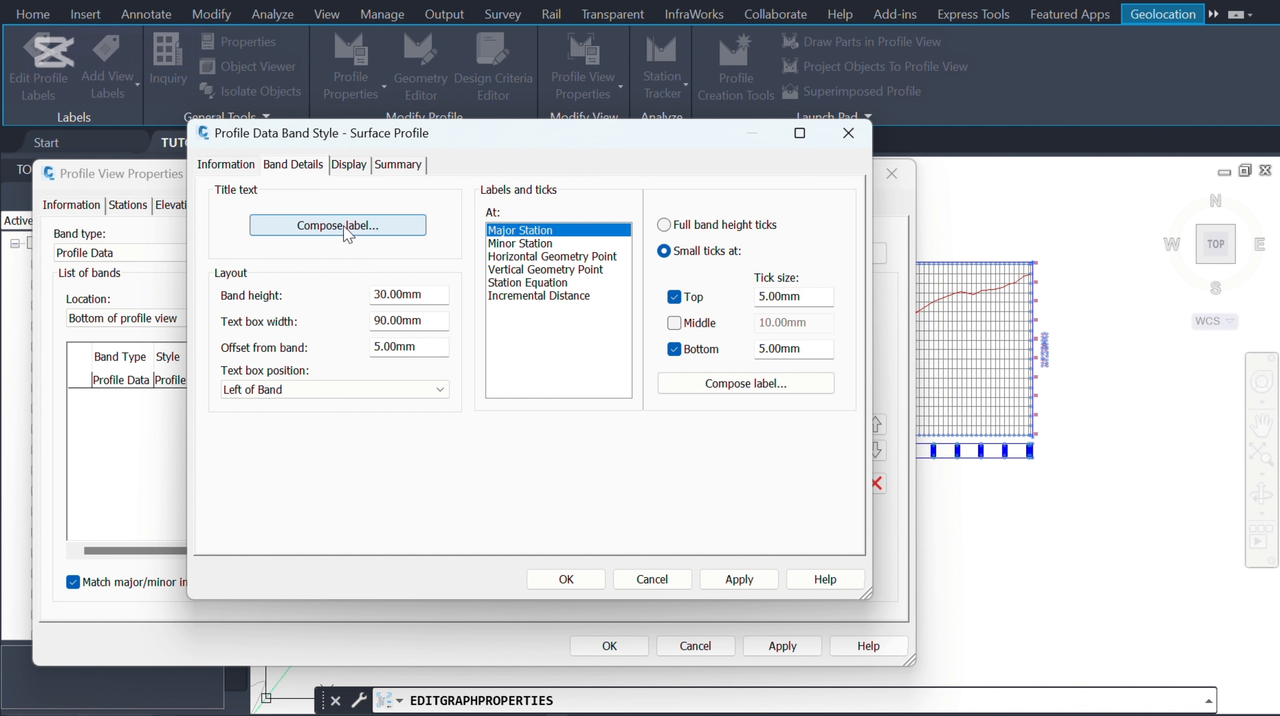
click(347, 234)
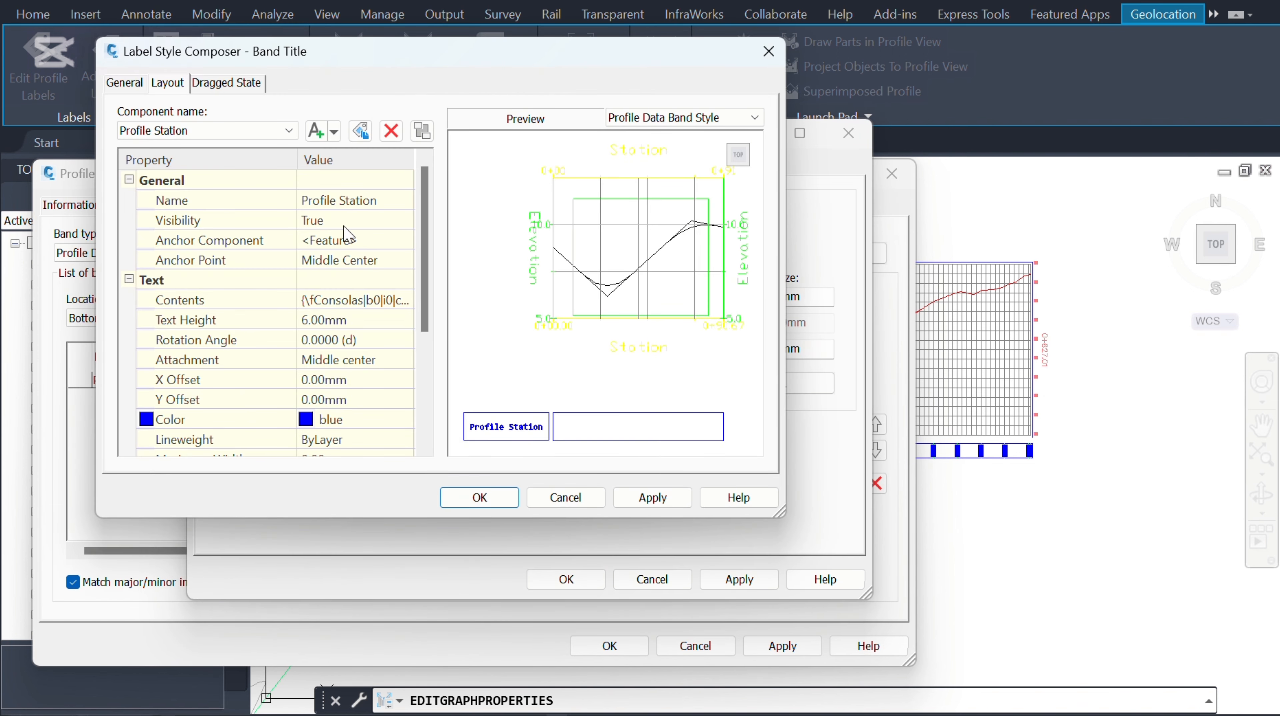
click(383, 201)
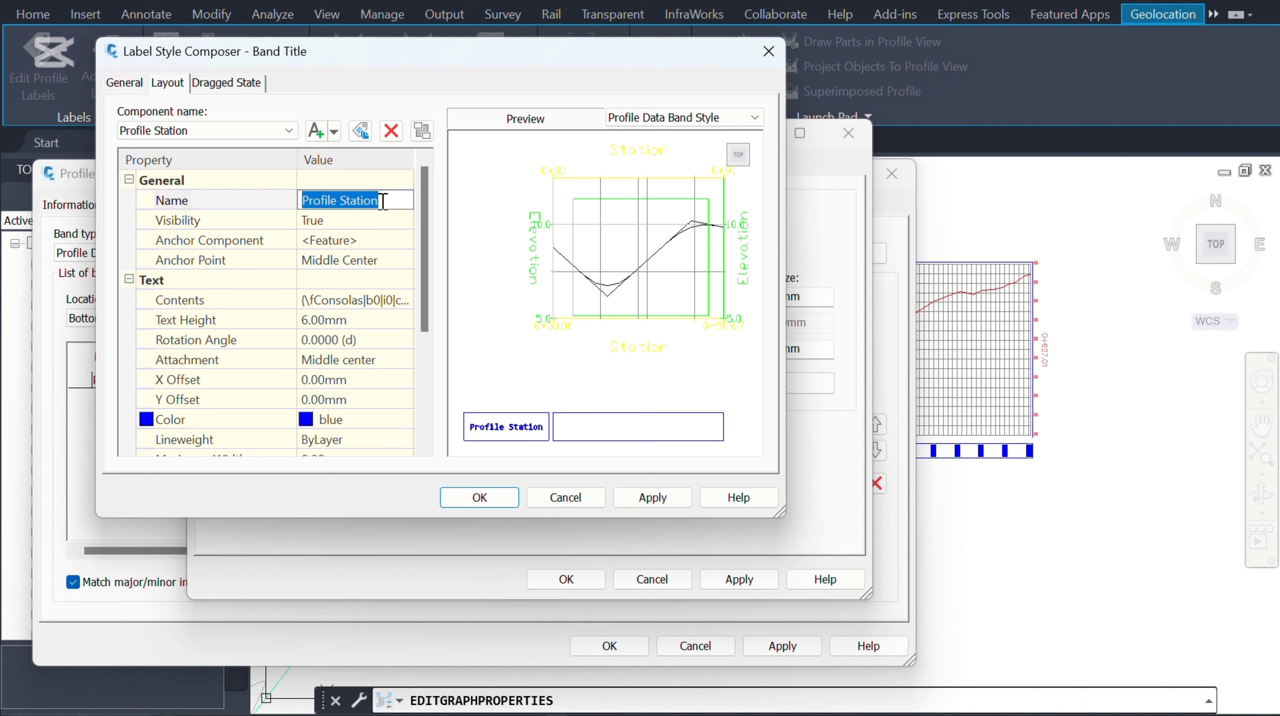
text(Surface Profile)
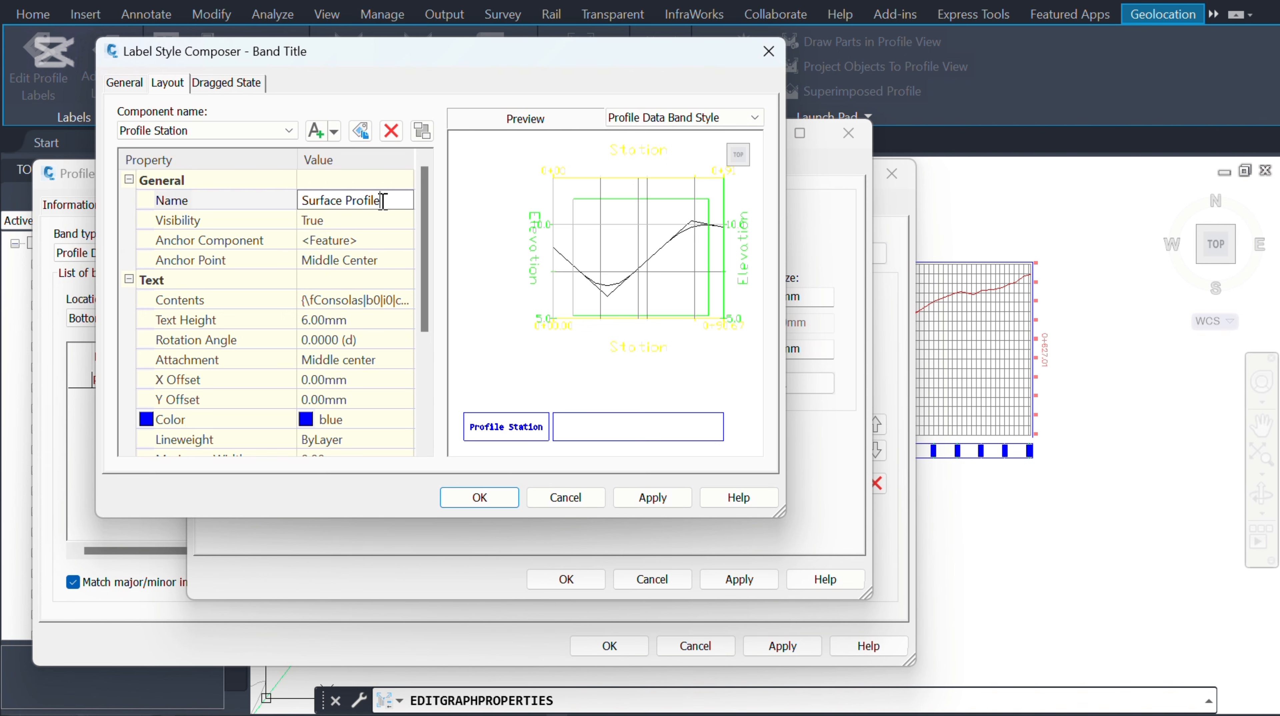
Replace the title component's text contents with Surface Profile and accept the text
click(404, 301)
click(405, 300)
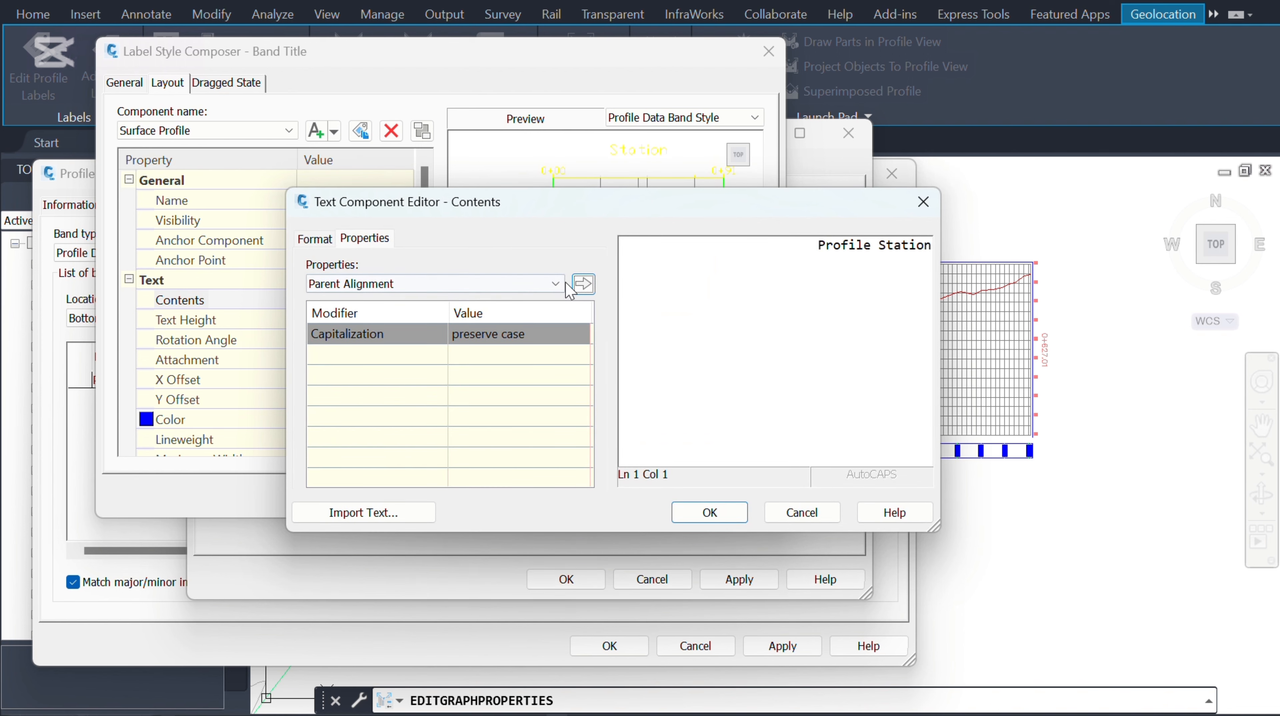
click(807, 253)
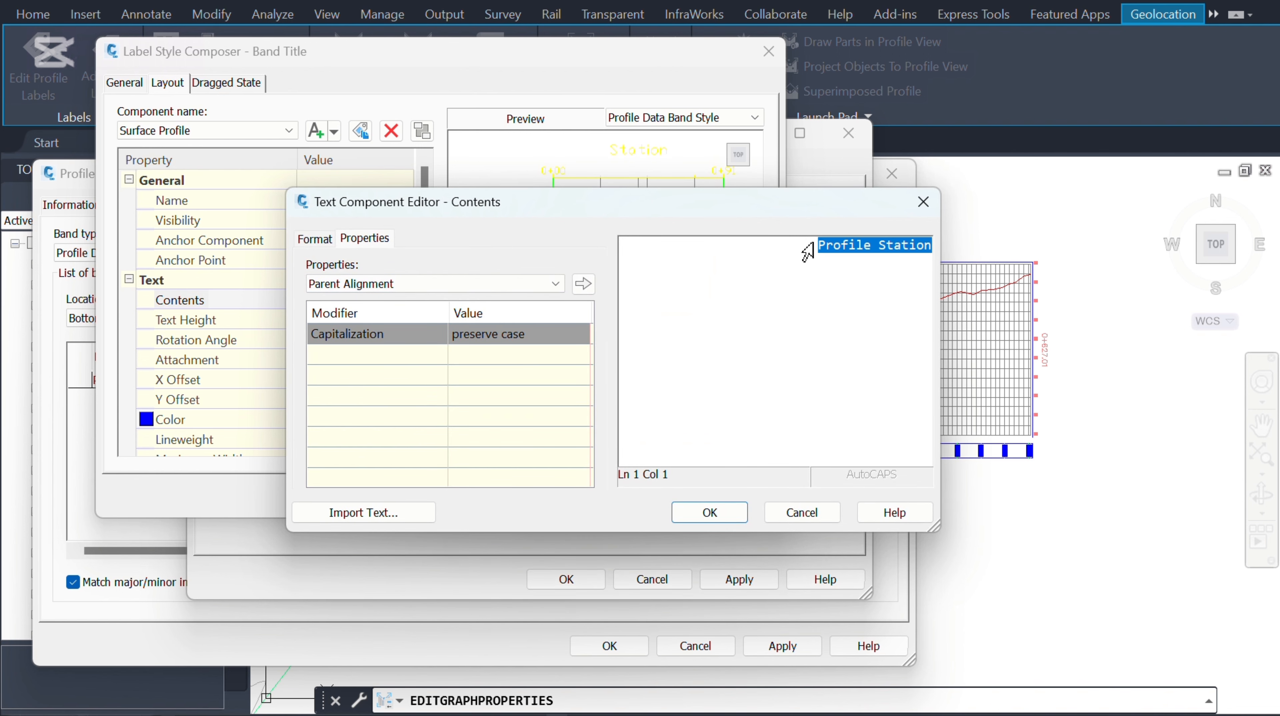
key(Delete)
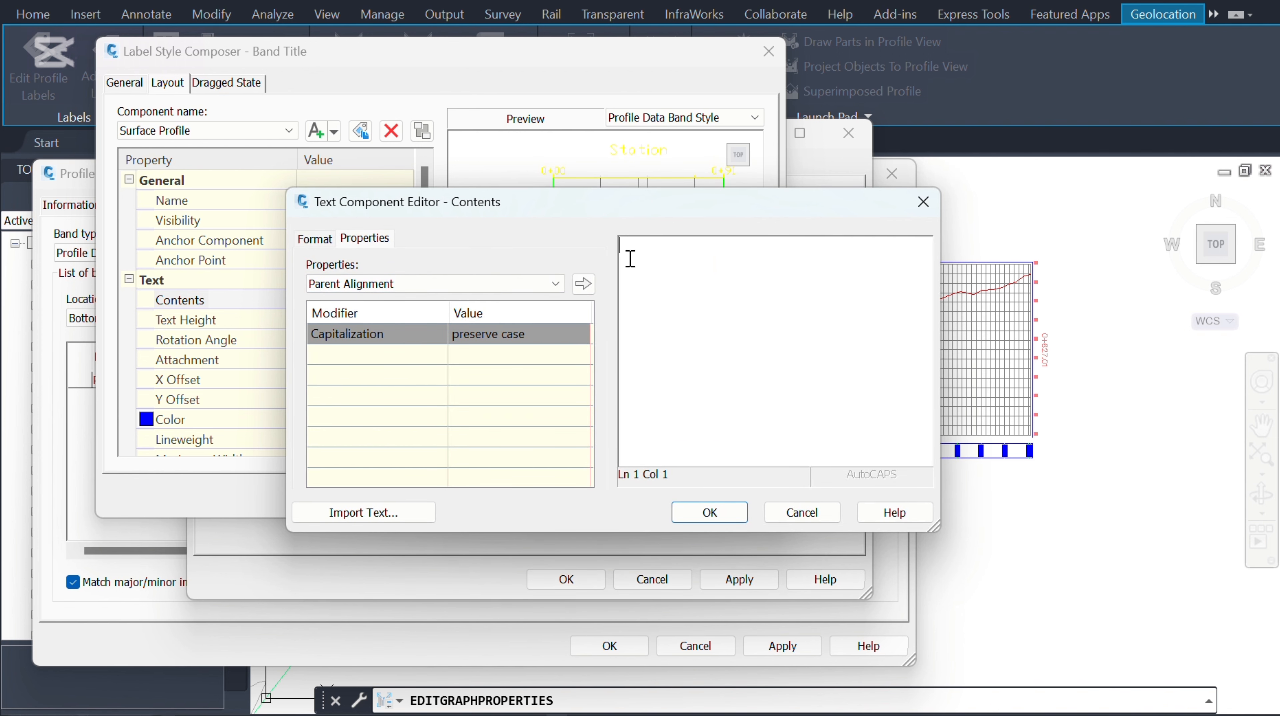
key(ctrl+v)
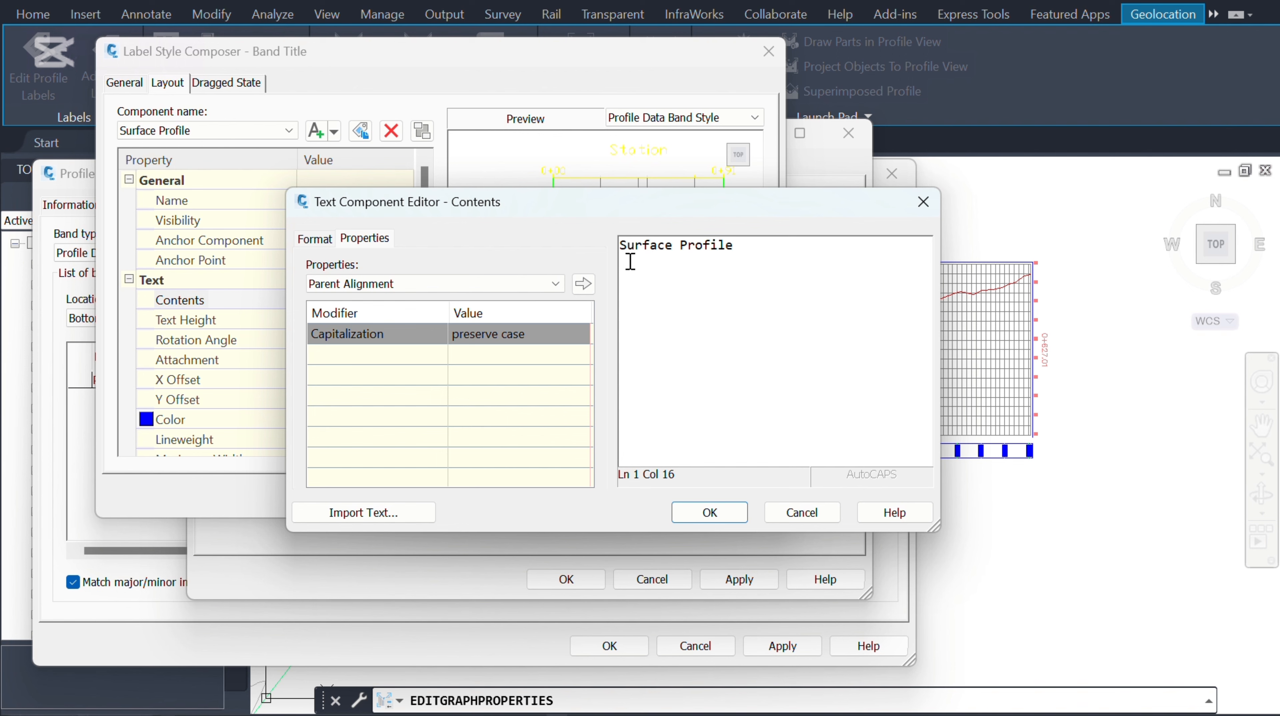
click(710, 512)
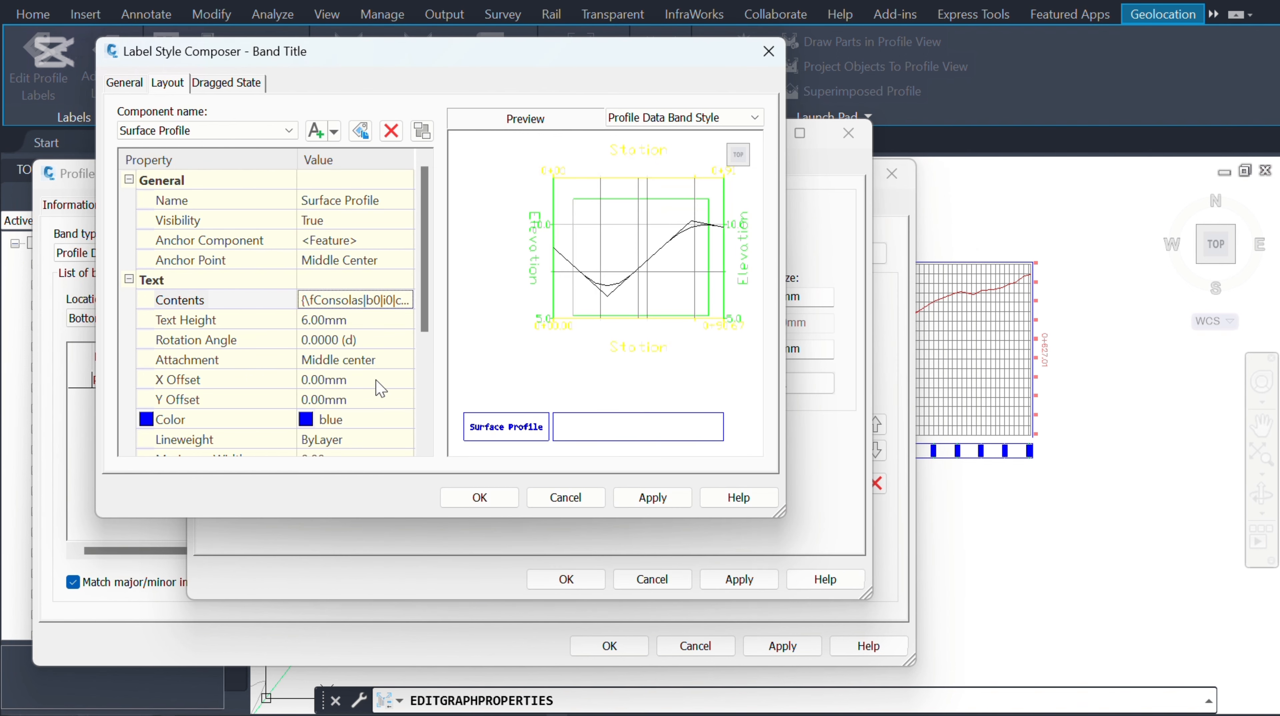
scroll(382, 275, down, 1)
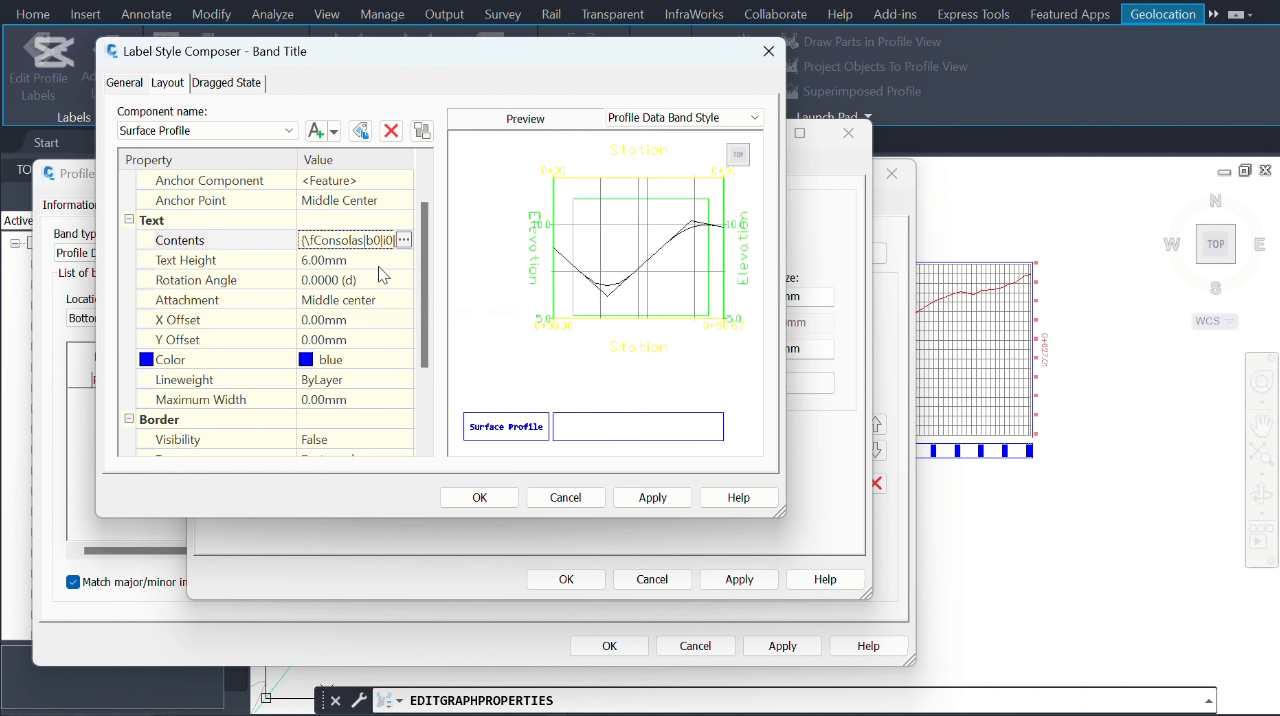
Set the text color of the Surface Profile title component to green and accept the title label
click(401, 360)
click(404, 359)
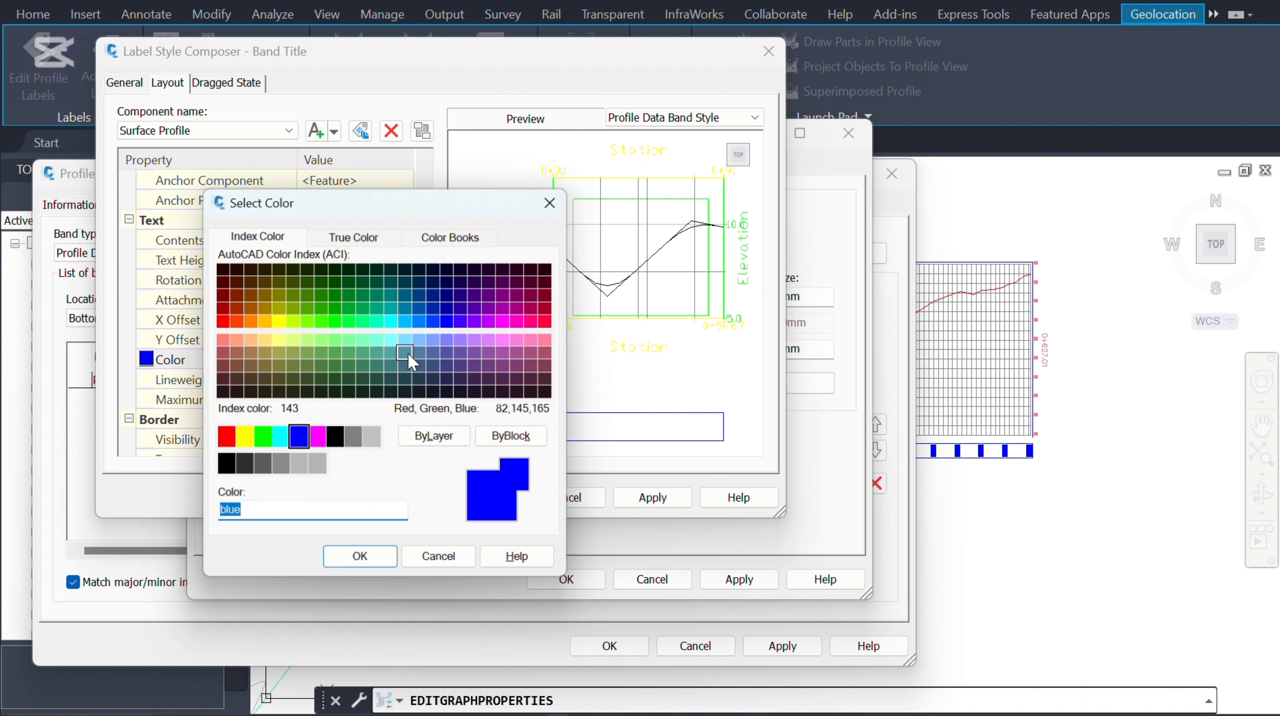
click(260, 439)
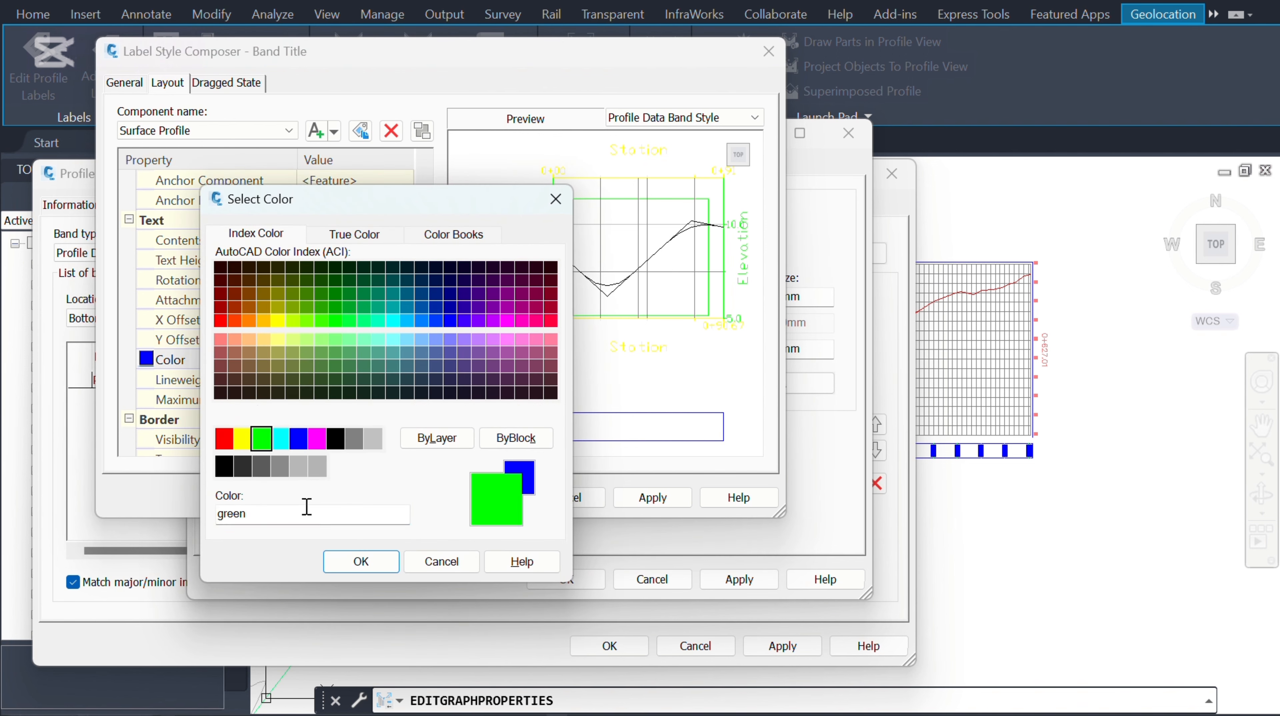
click(362, 561)
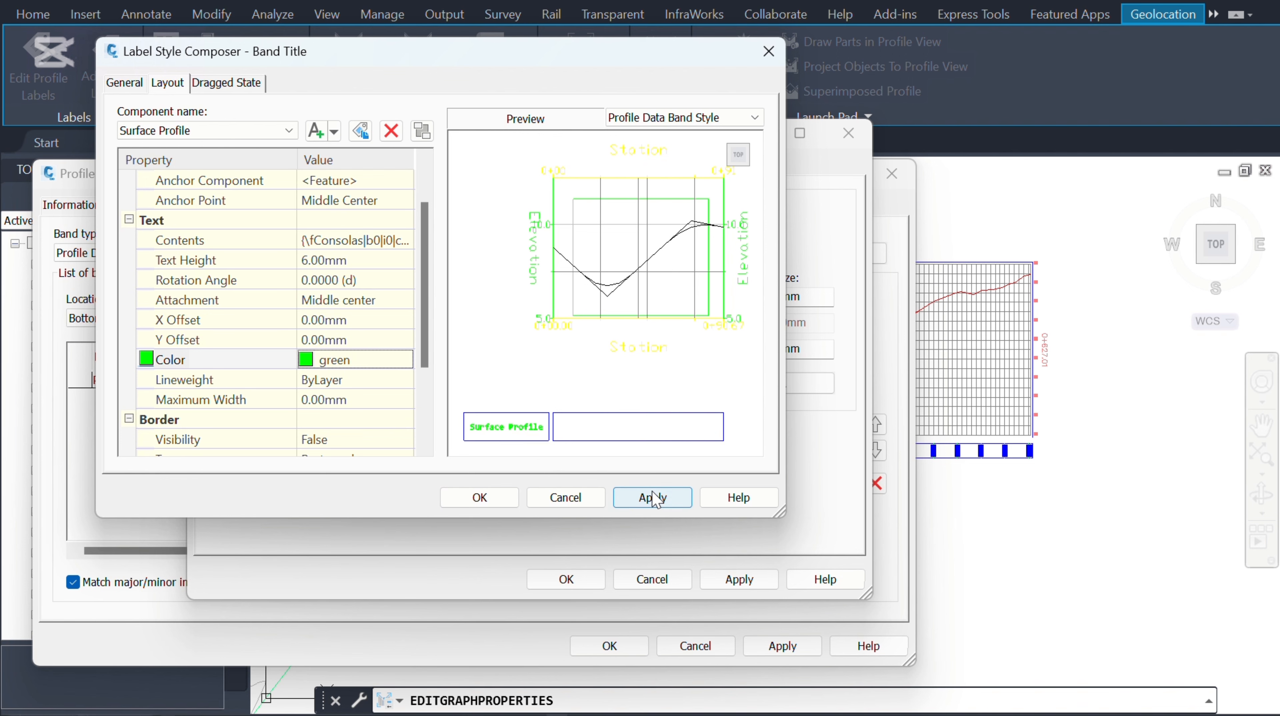
click(660, 499)
click(484, 496)
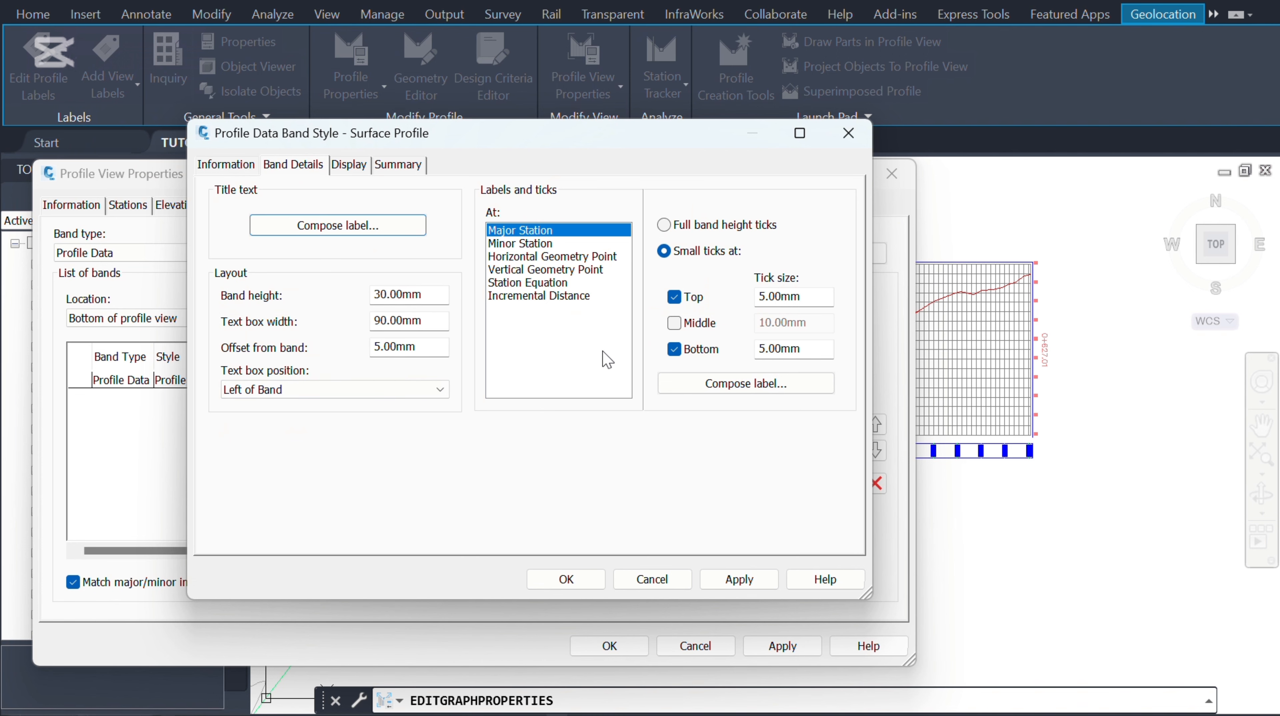
Rename the text component of the band's Major Station label to Surface Profile
click(740, 384)
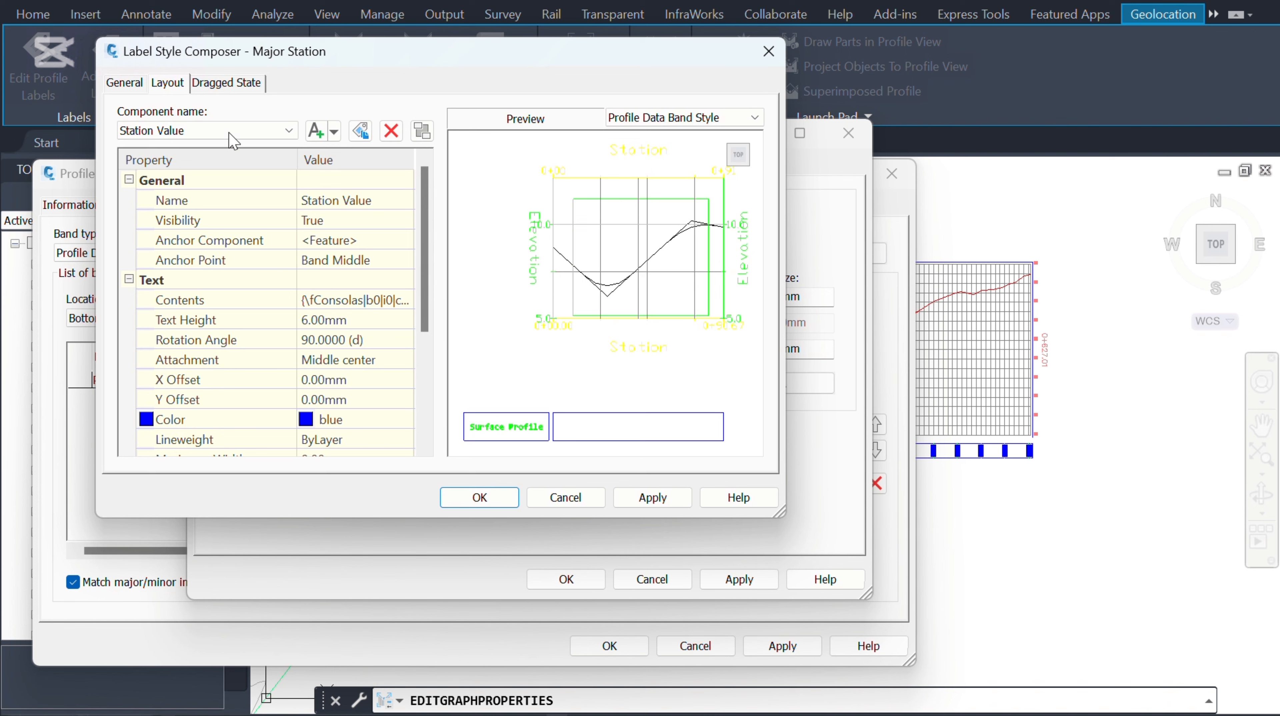
click(291, 131)
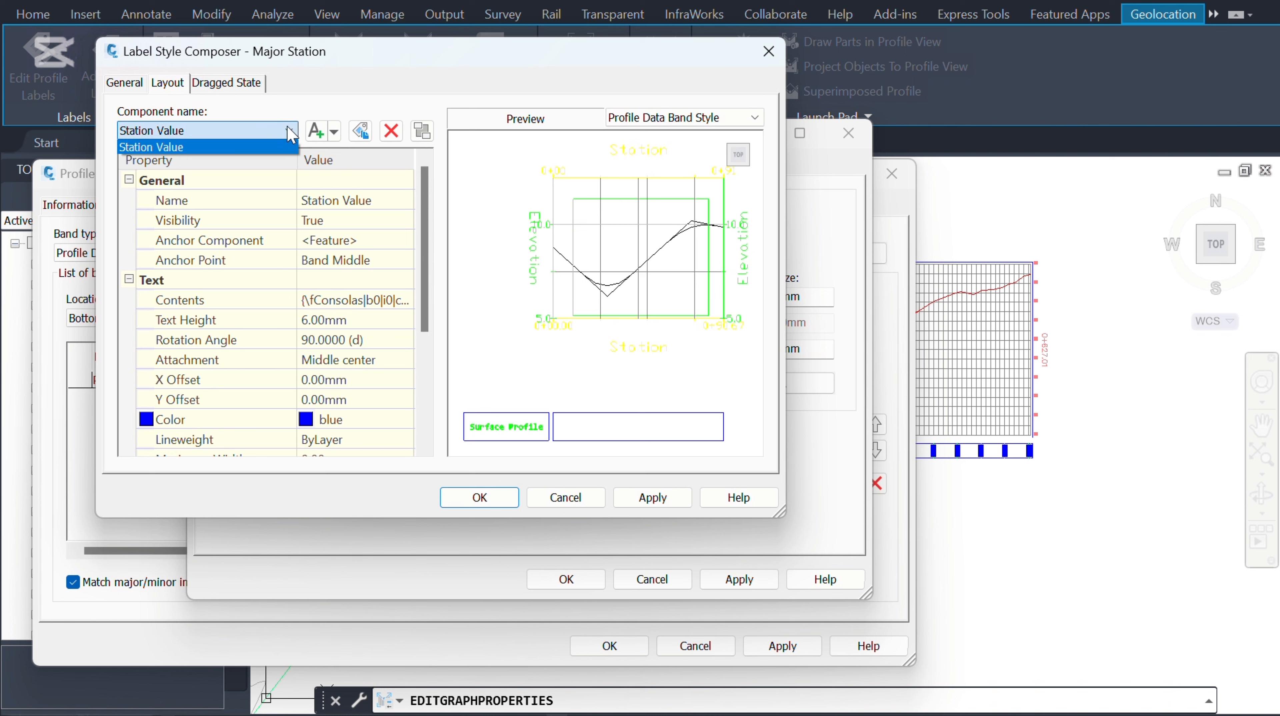
click(288, 129)
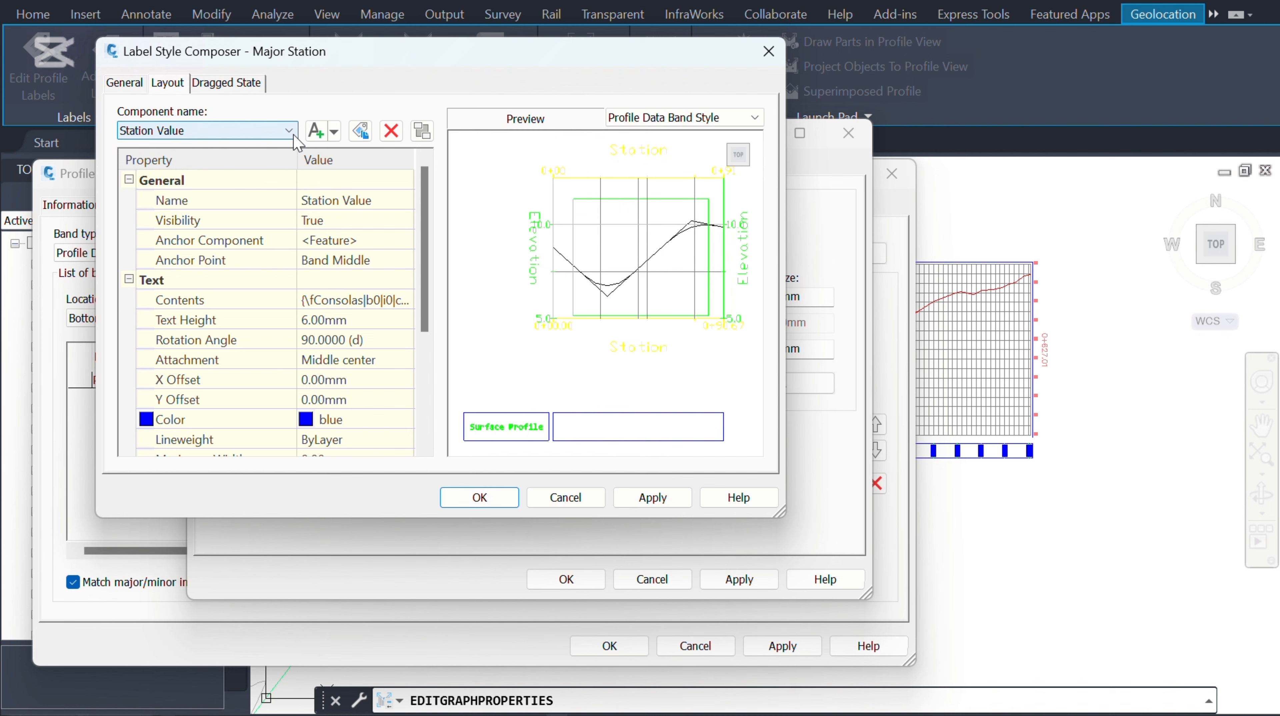
click(383, 200)
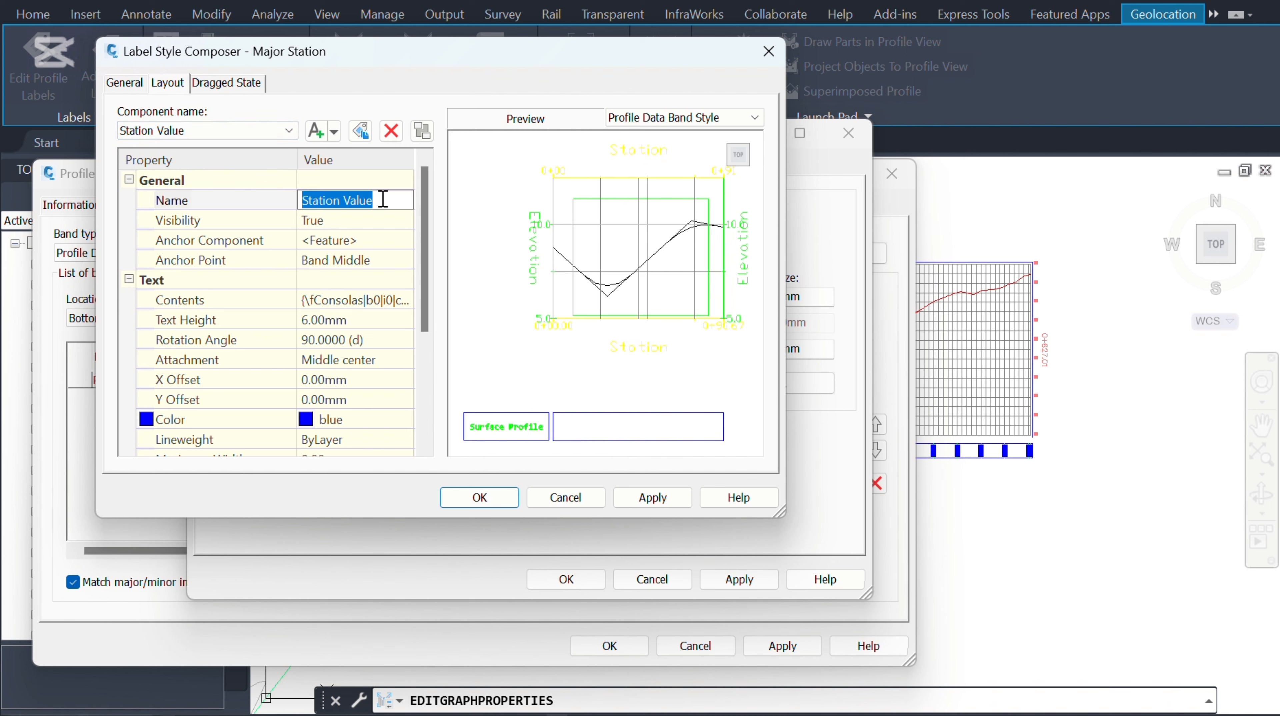
text(Surface Profile)
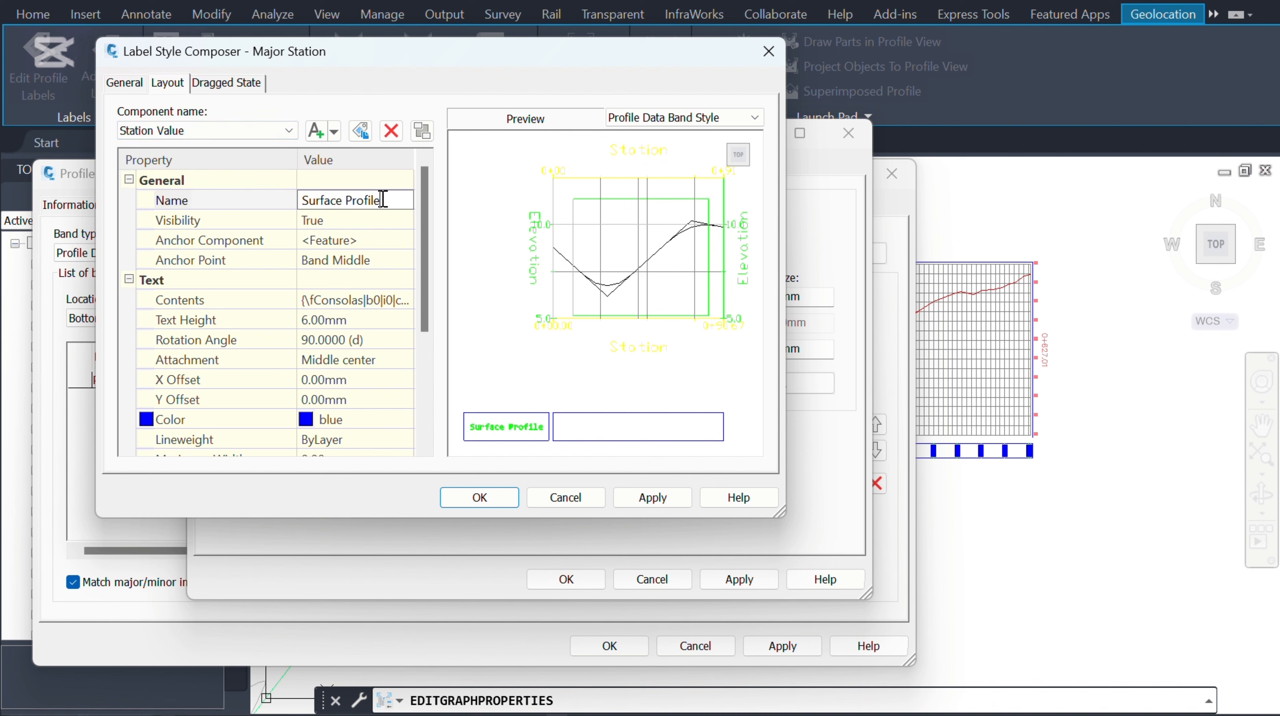
Replace the Major Station component's text contents with the Profile1 Elevation property and accept the text
click(404, 300)
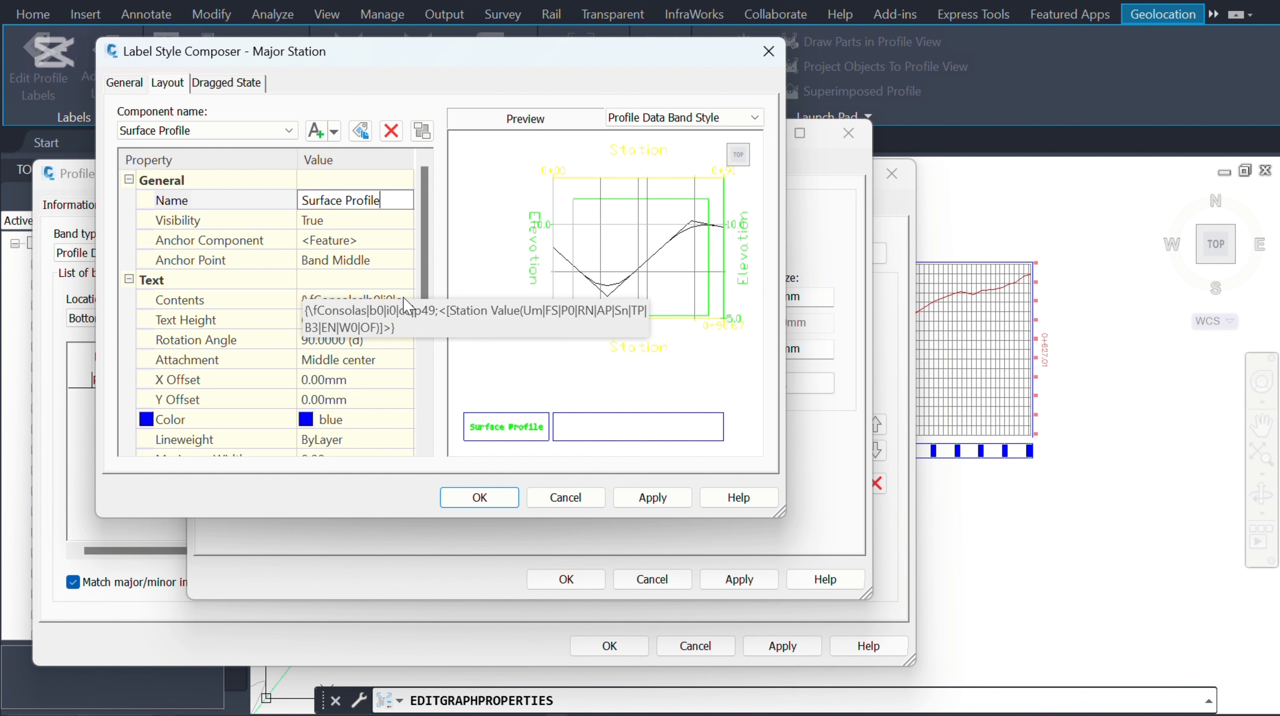
click(404, 300)
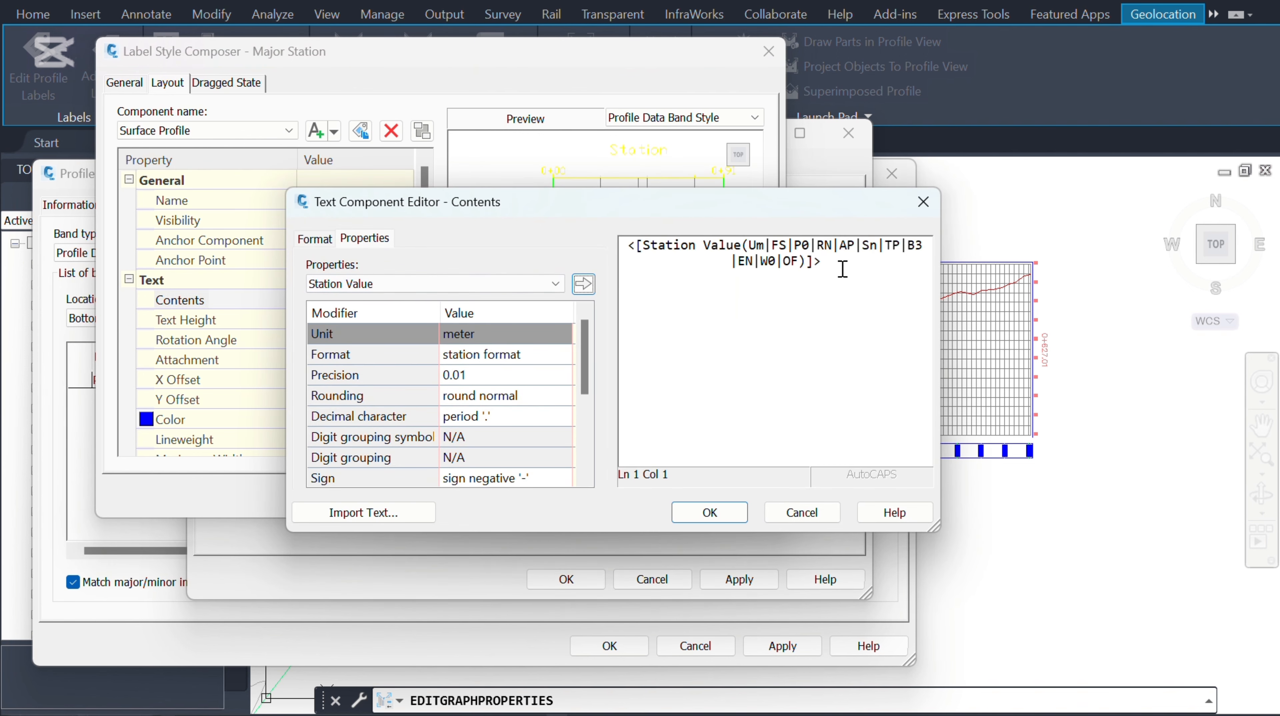
drag(842, 269, 621, 246)
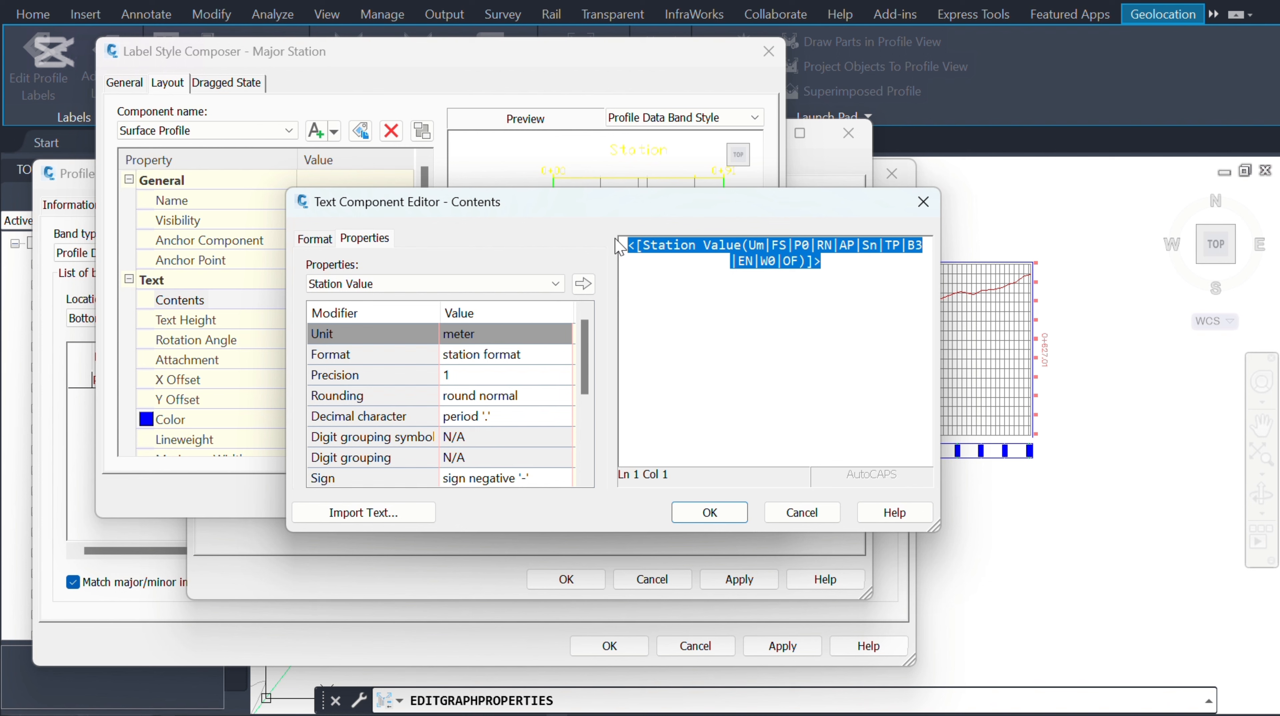
key(Delete)
click(555, 284)
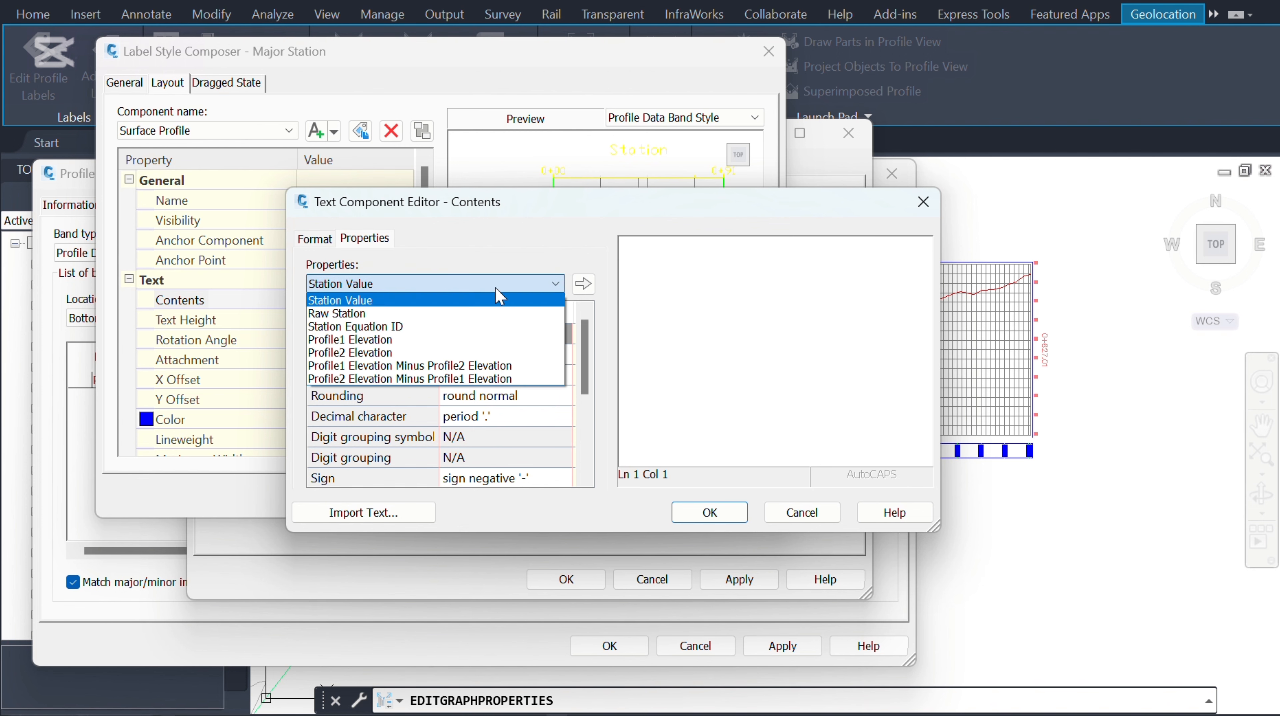
click(366, 340)
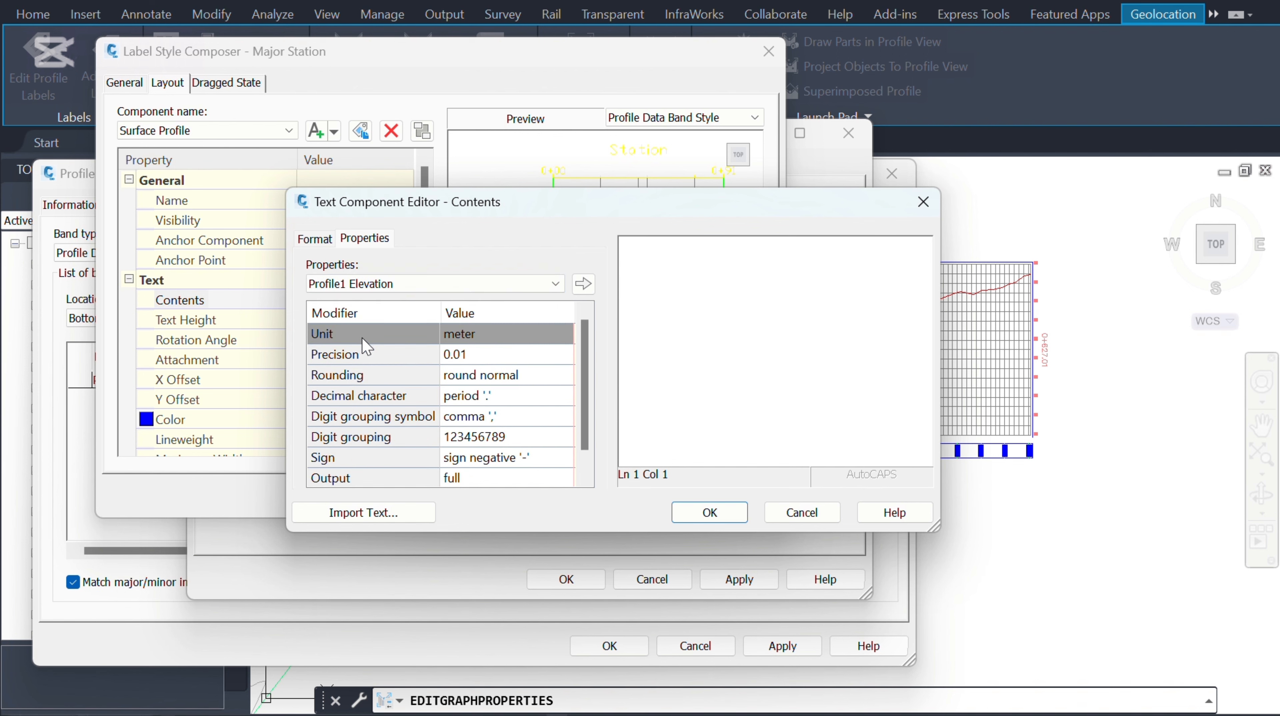
click(584, 283)
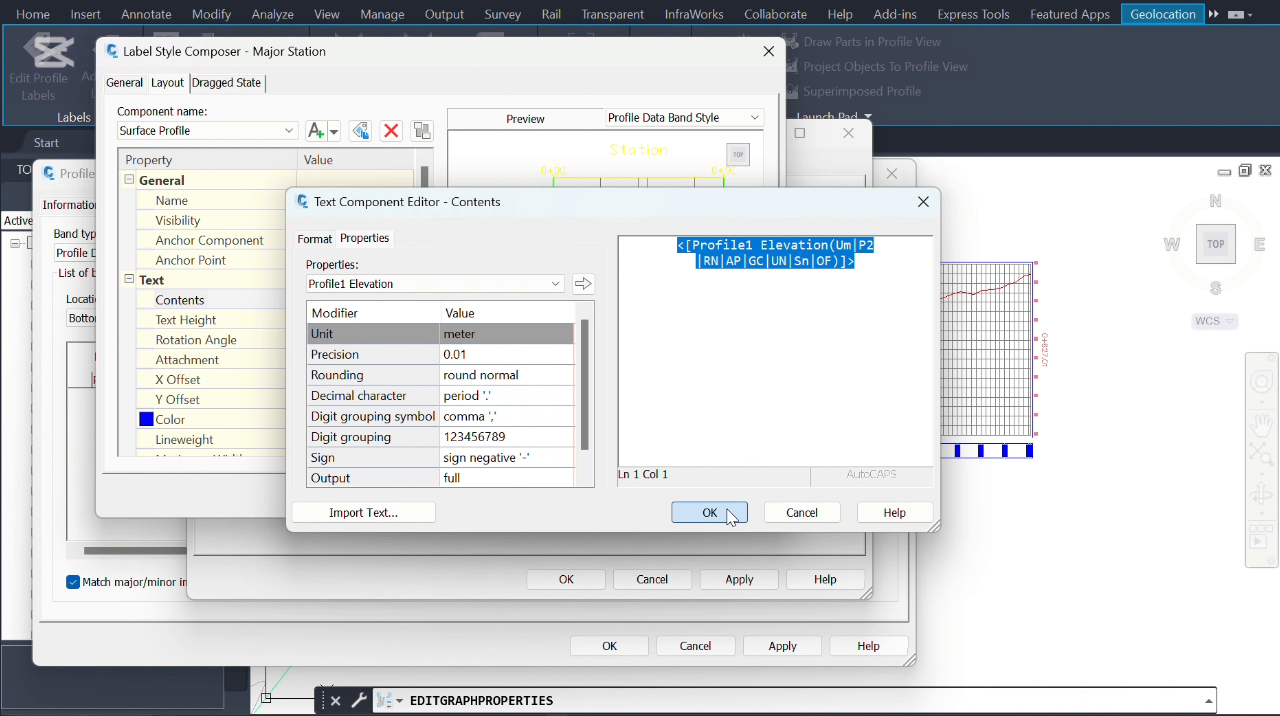
click(731, 518)
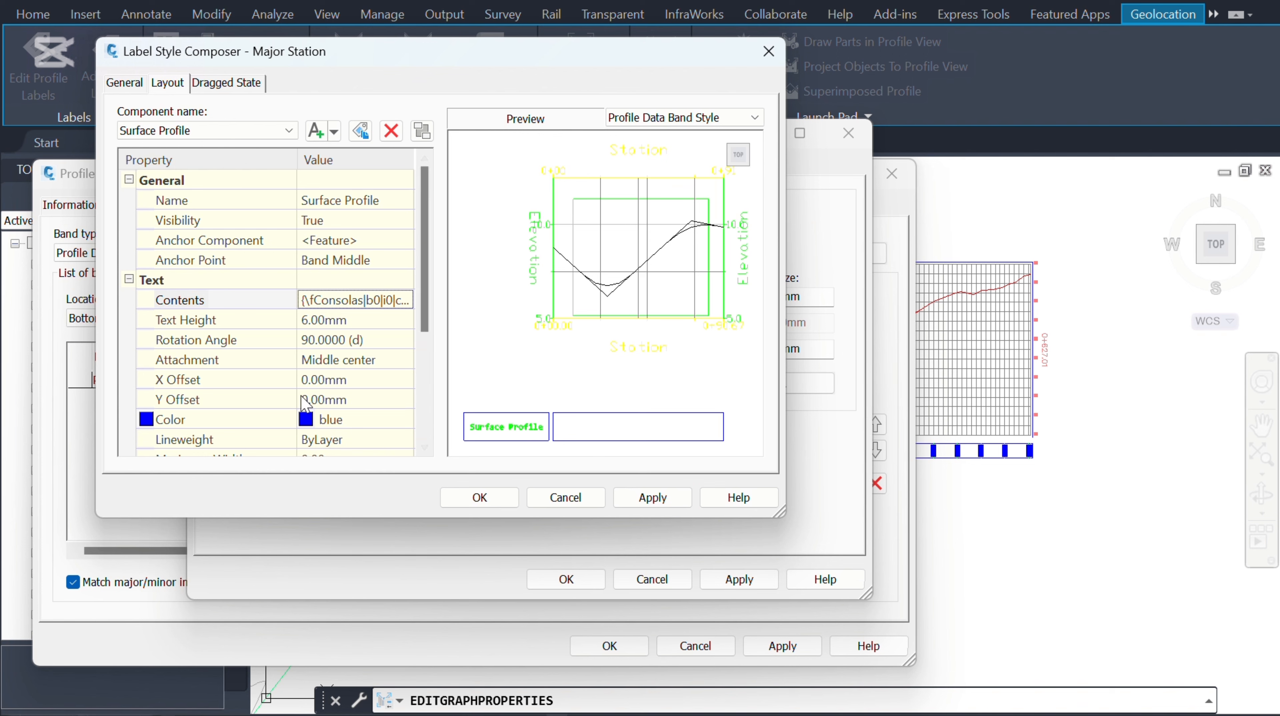
Set the Major Station label's text color to green and accept the label
click(365, 427)
click(404, 422)
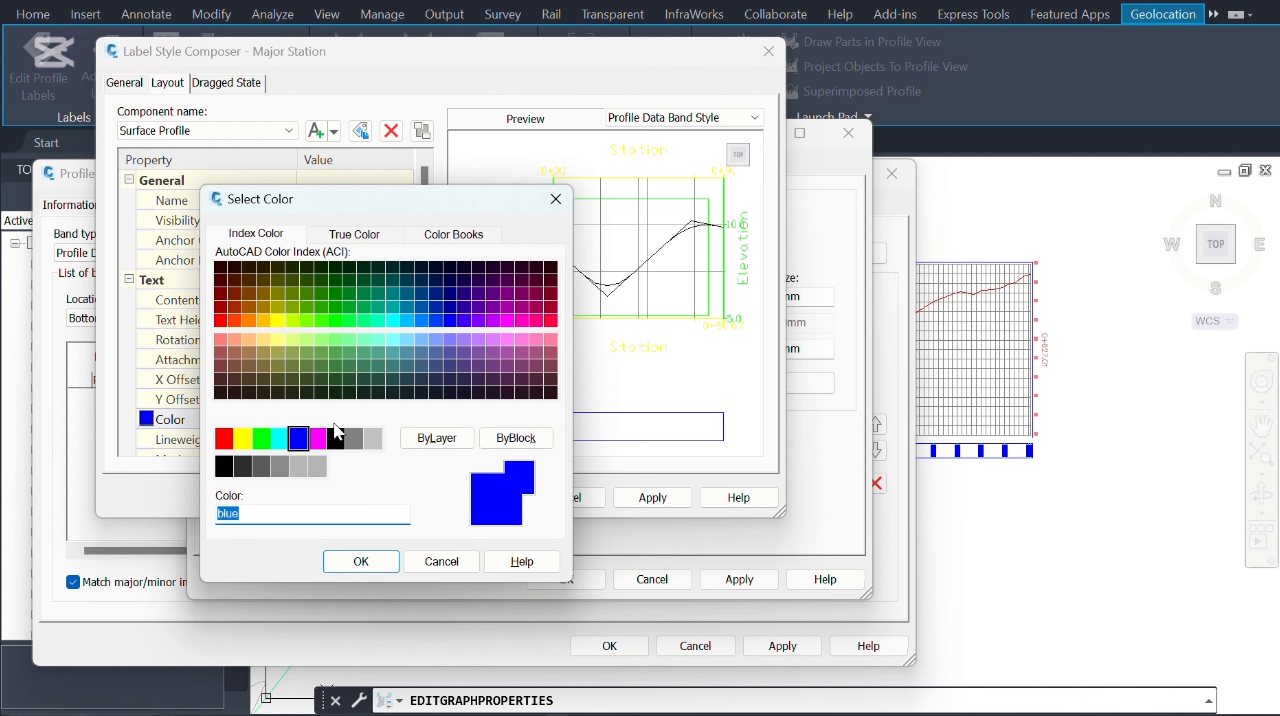
click(261, 439)
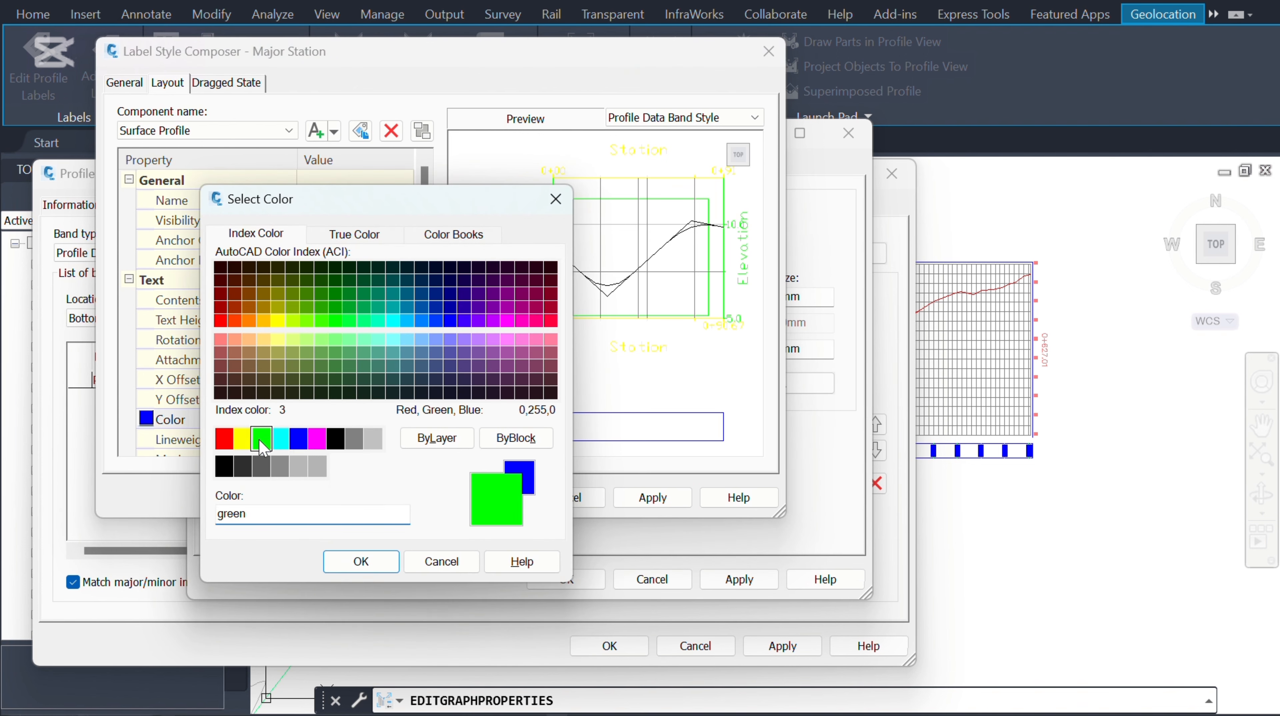
click(385, 570)
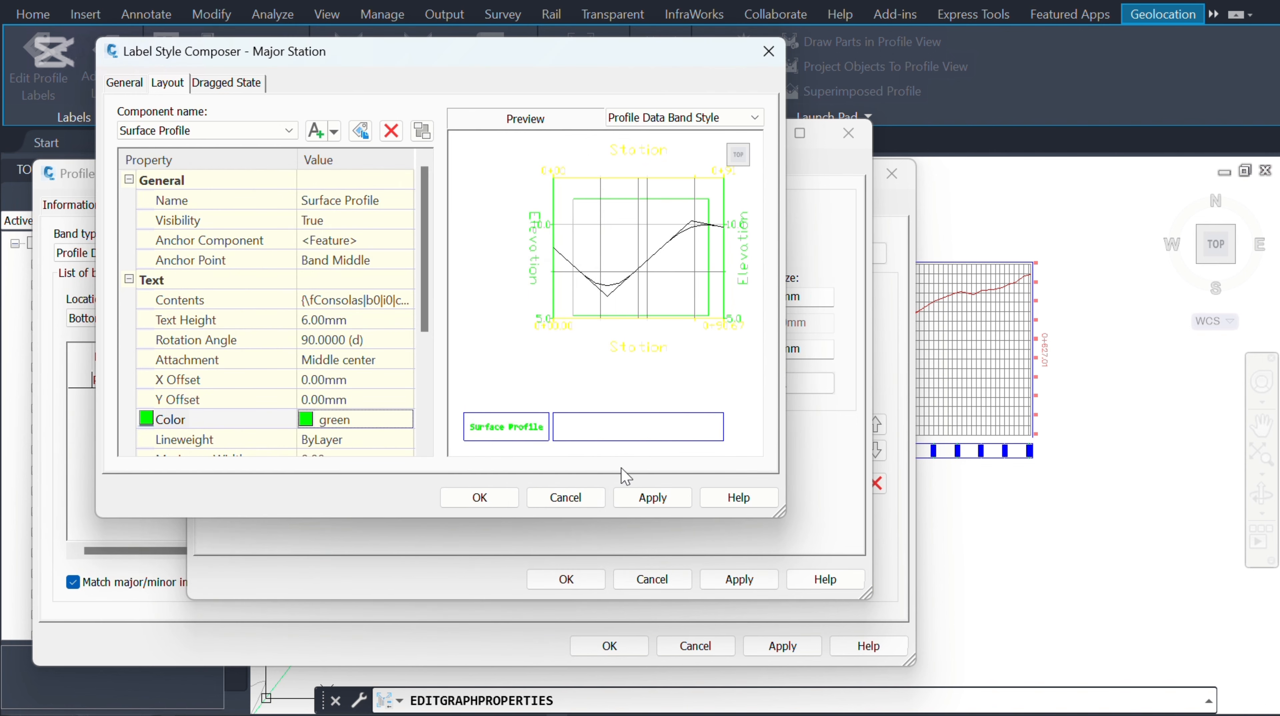
click(655, 500)
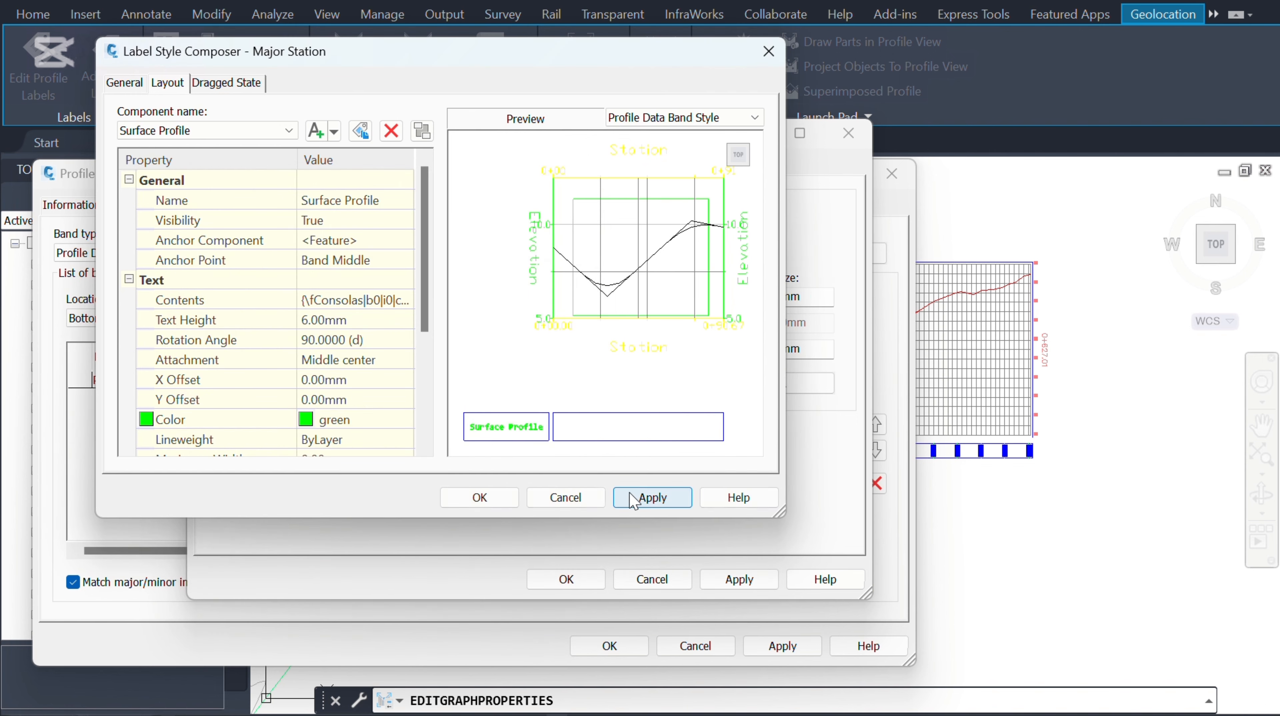
click(500, 503)
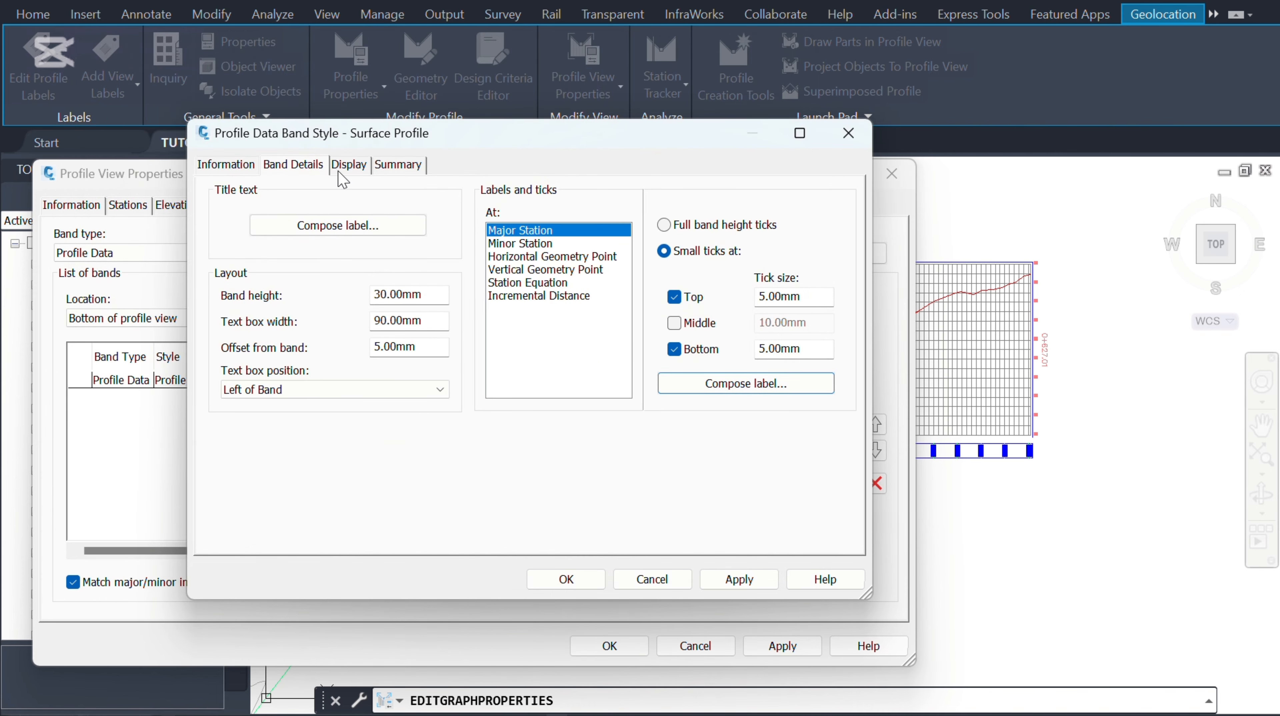
Set the display color of the Band Border and Band Title Box to green and accept the Surface Profile band style
click(348, 165)
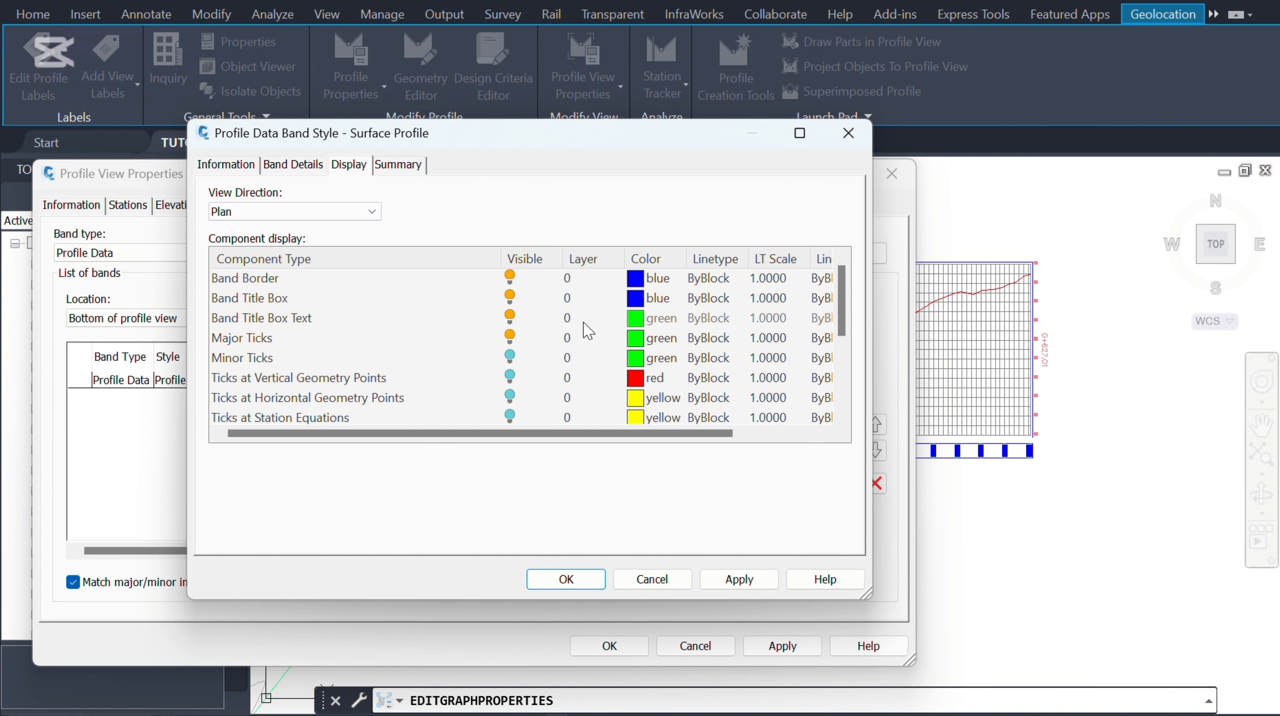
click(638, 281)
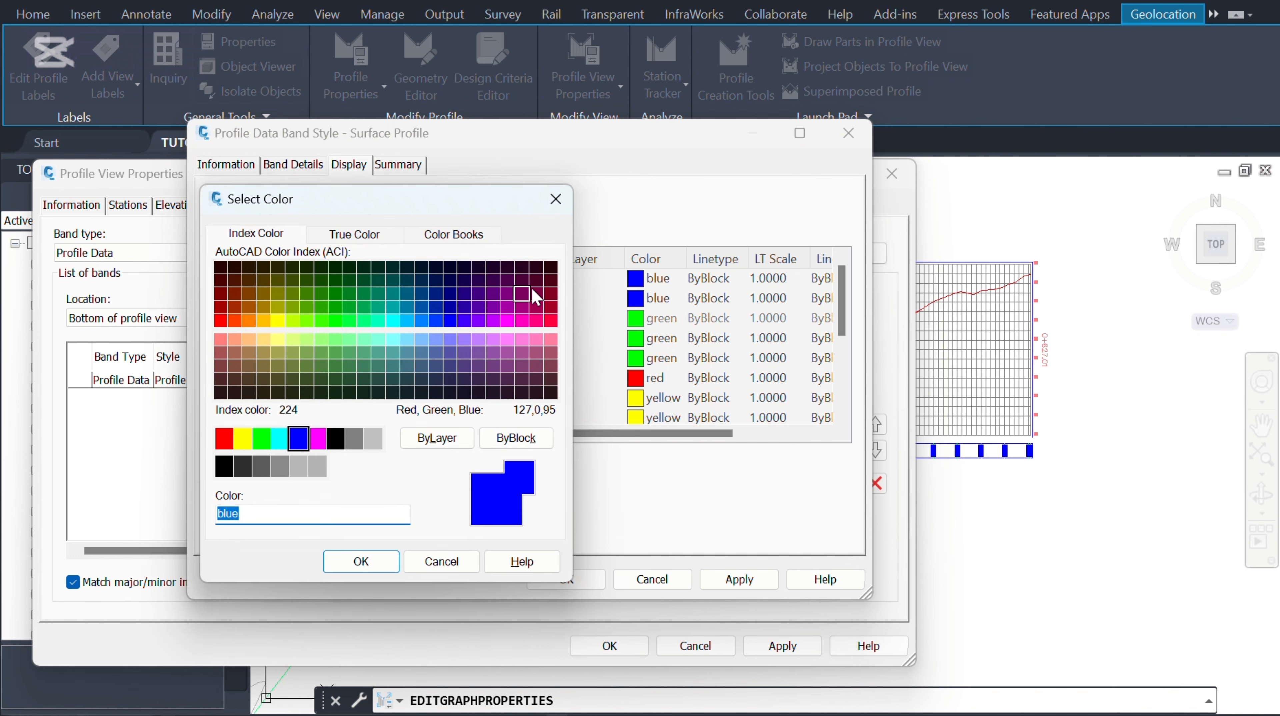
click(264, 442)
click(359, 561)
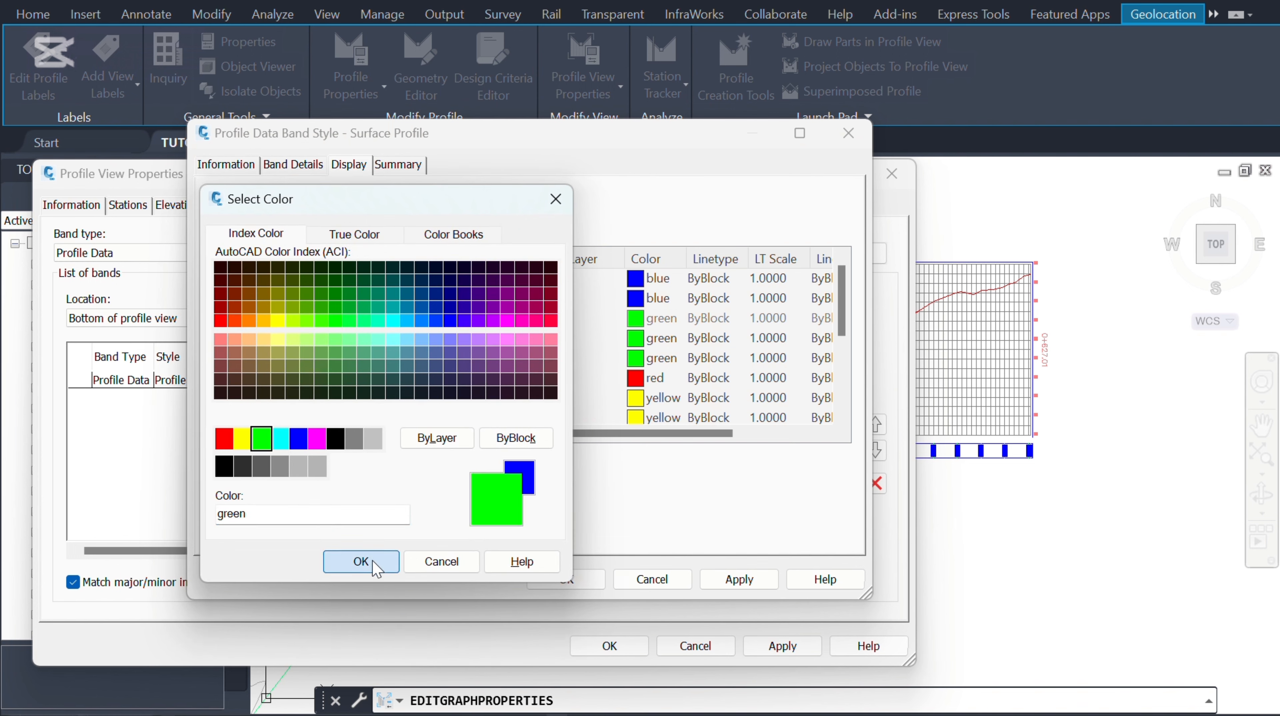
click(635, 301)
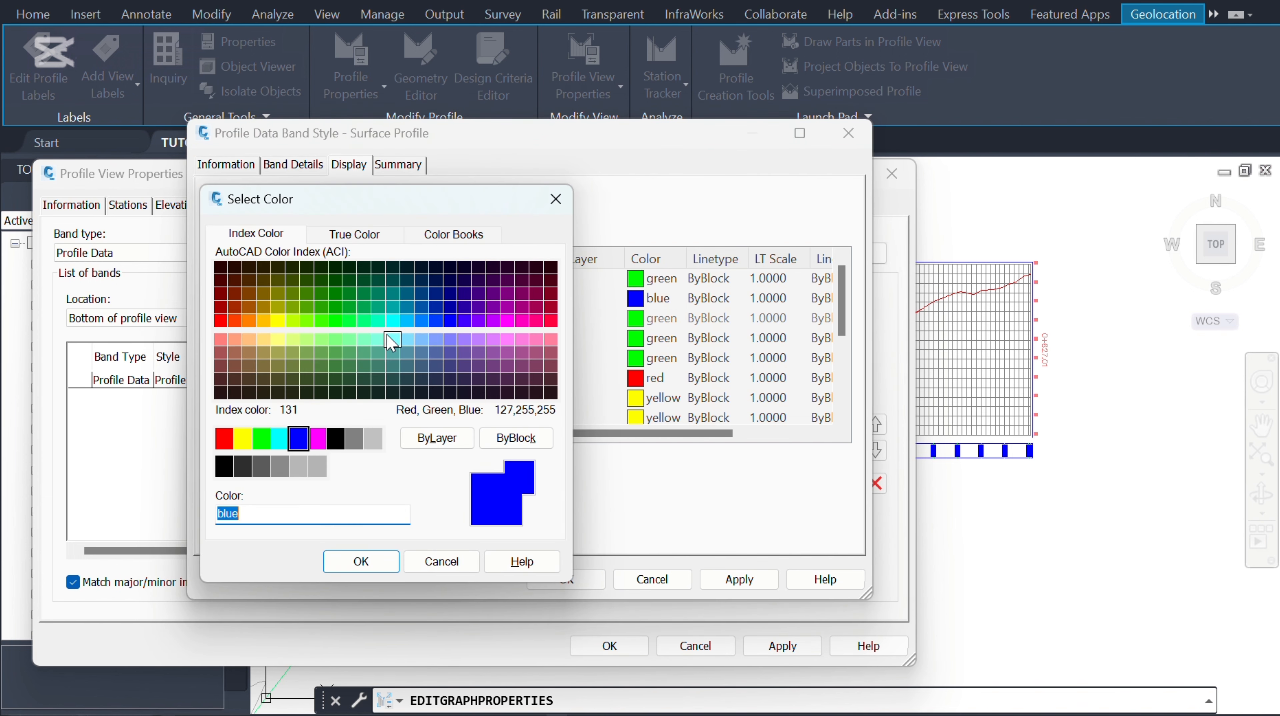
click(264, 442)
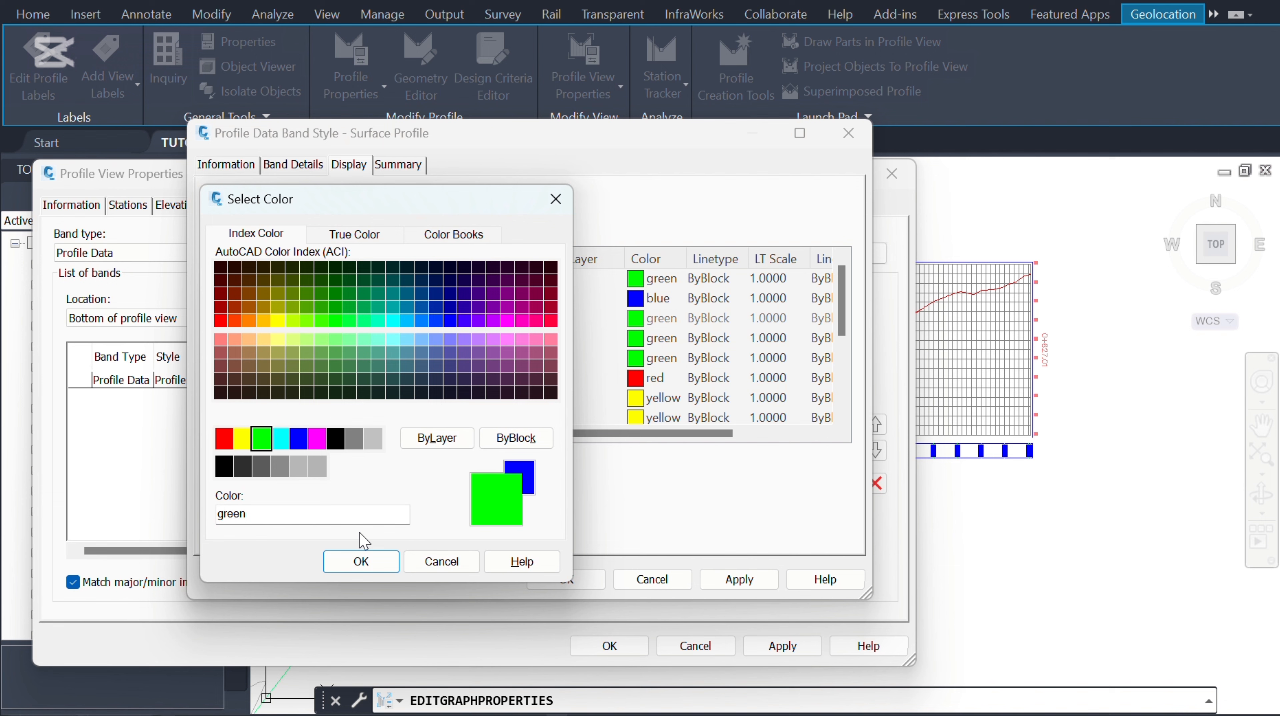
click(377, 561)
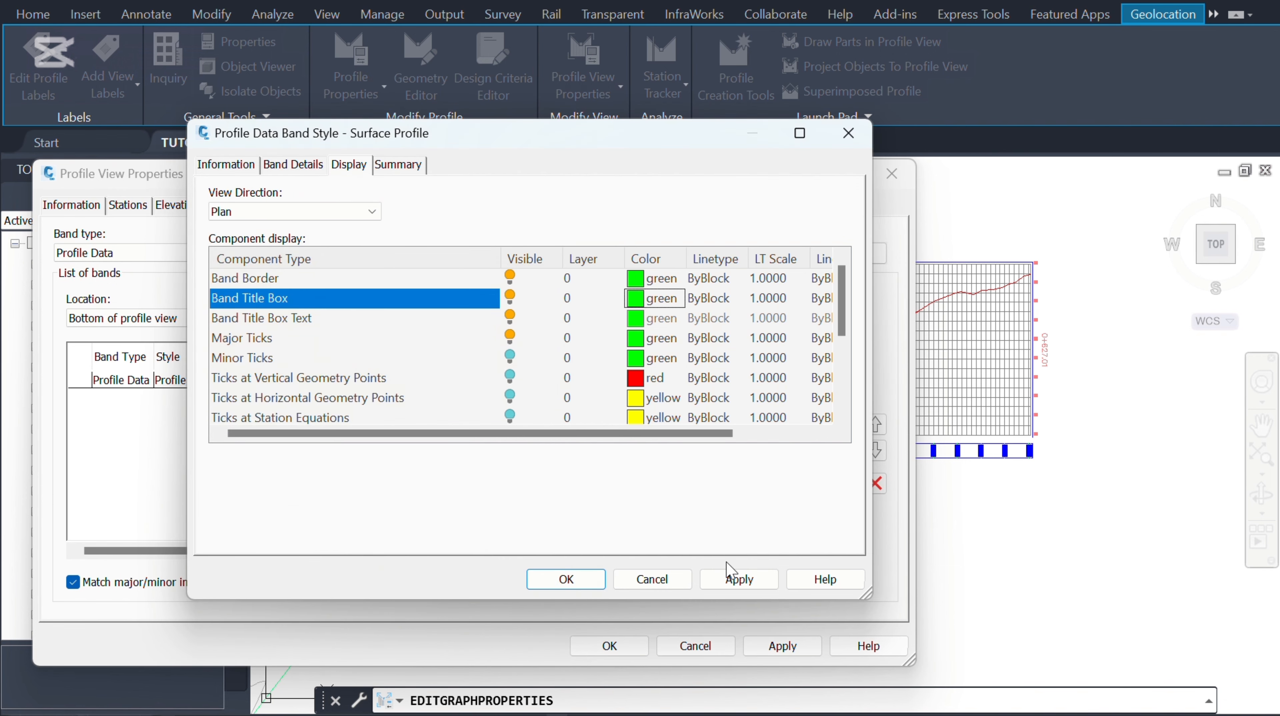
click(746, 581)
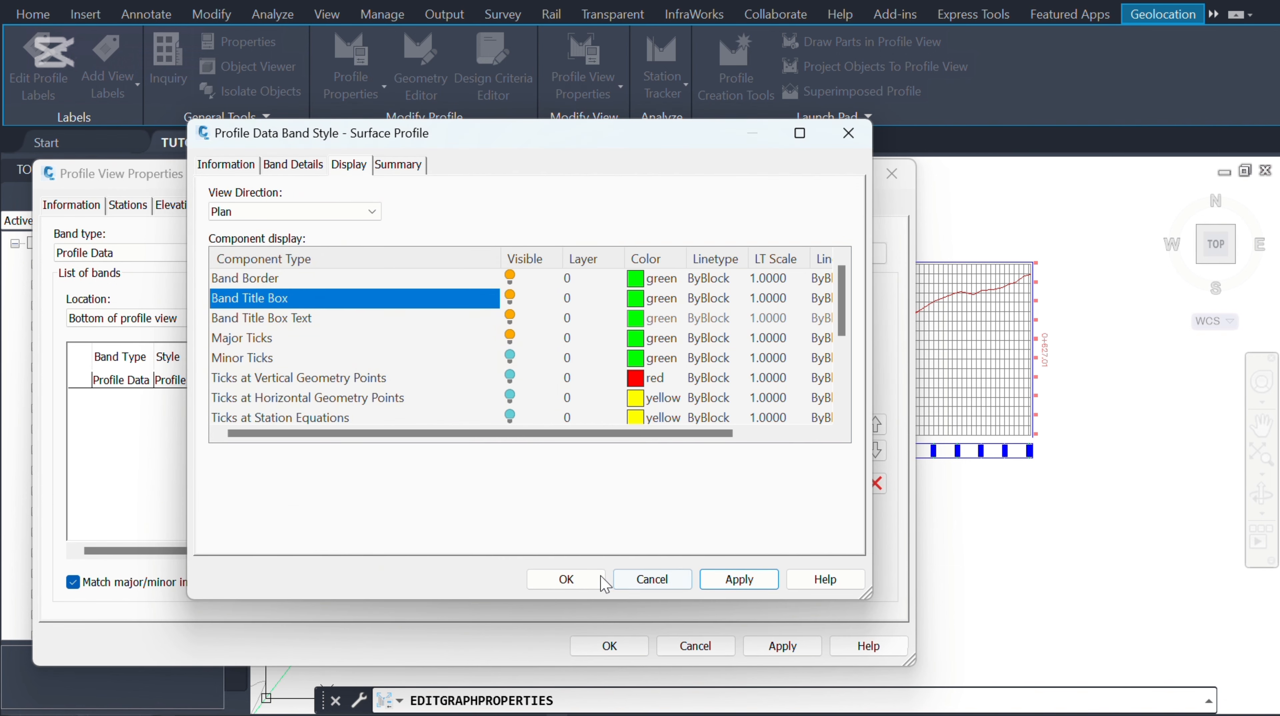
click(581, 582)
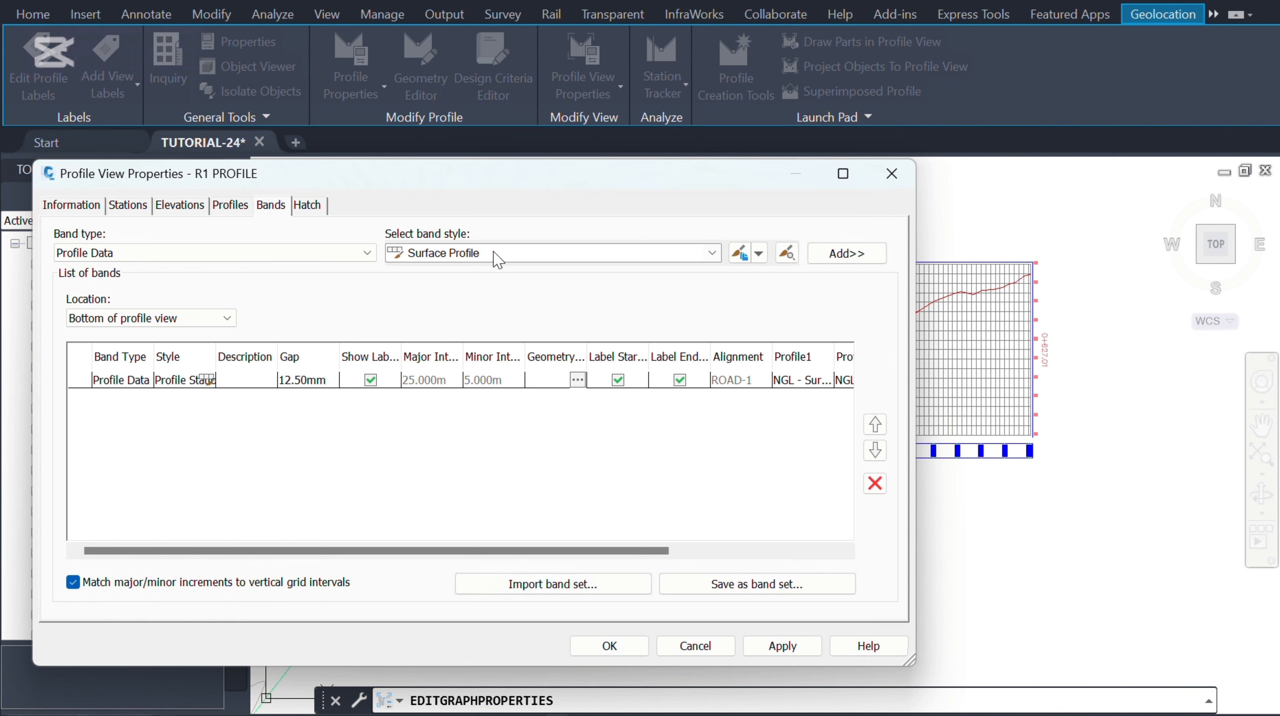
Add the Surface Profile band to the profile view with the default geometry points and accept the profile view properties
click(863, 256)
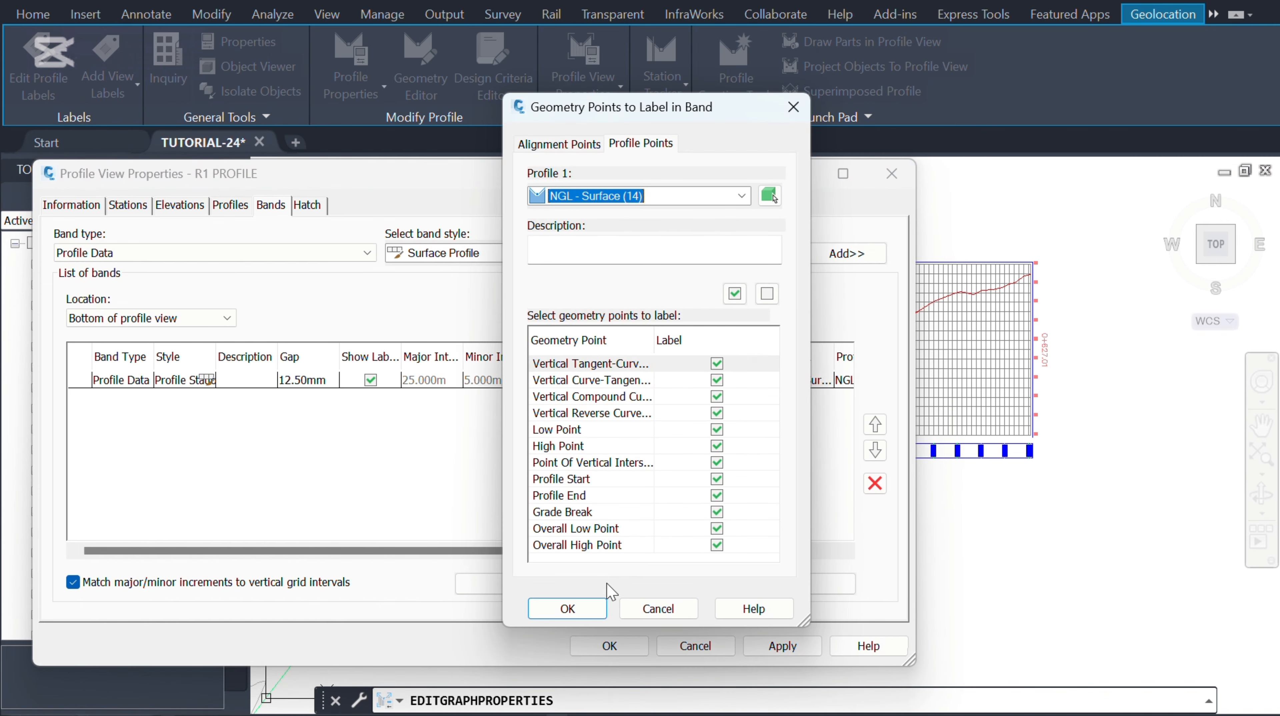
click(595, 604)
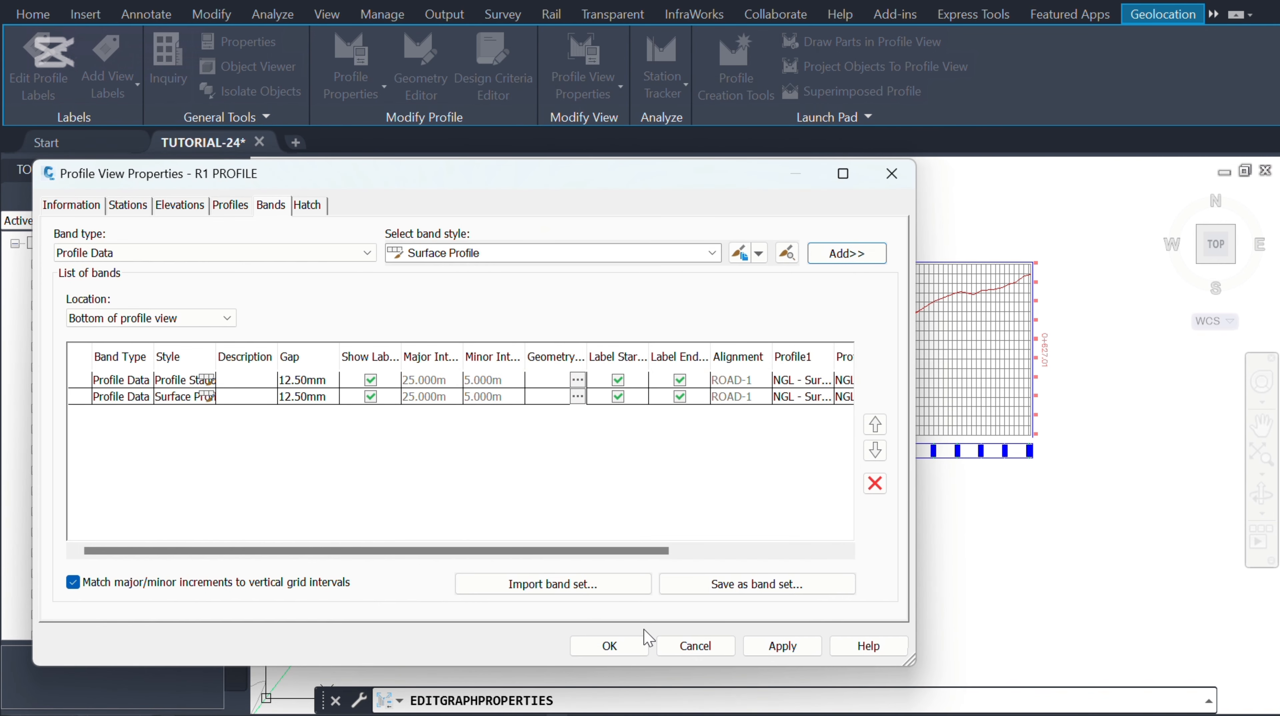
click(785, 649)
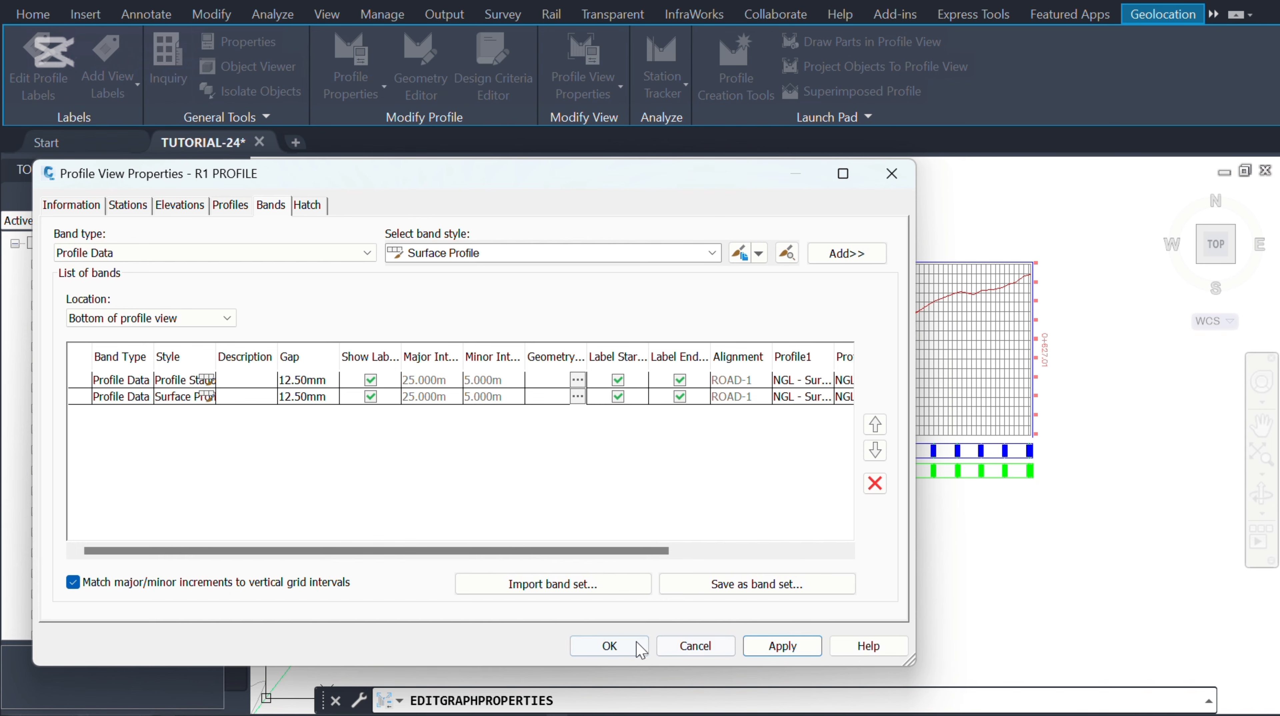
click(609, 646)
Examine the station and surface elevation labels in the two bands beneath the profile view, and the profile view as a whole
scroll(523, 496, up, 8)
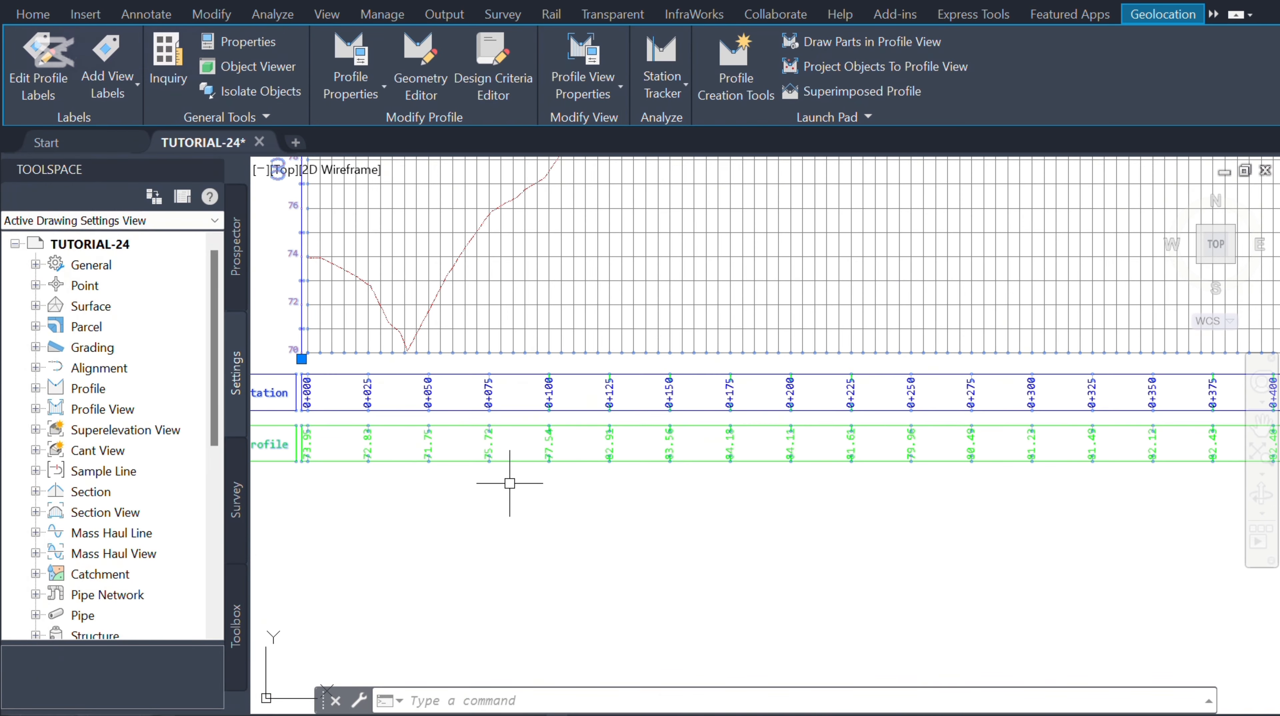
scroll(529, 371, down, 5)
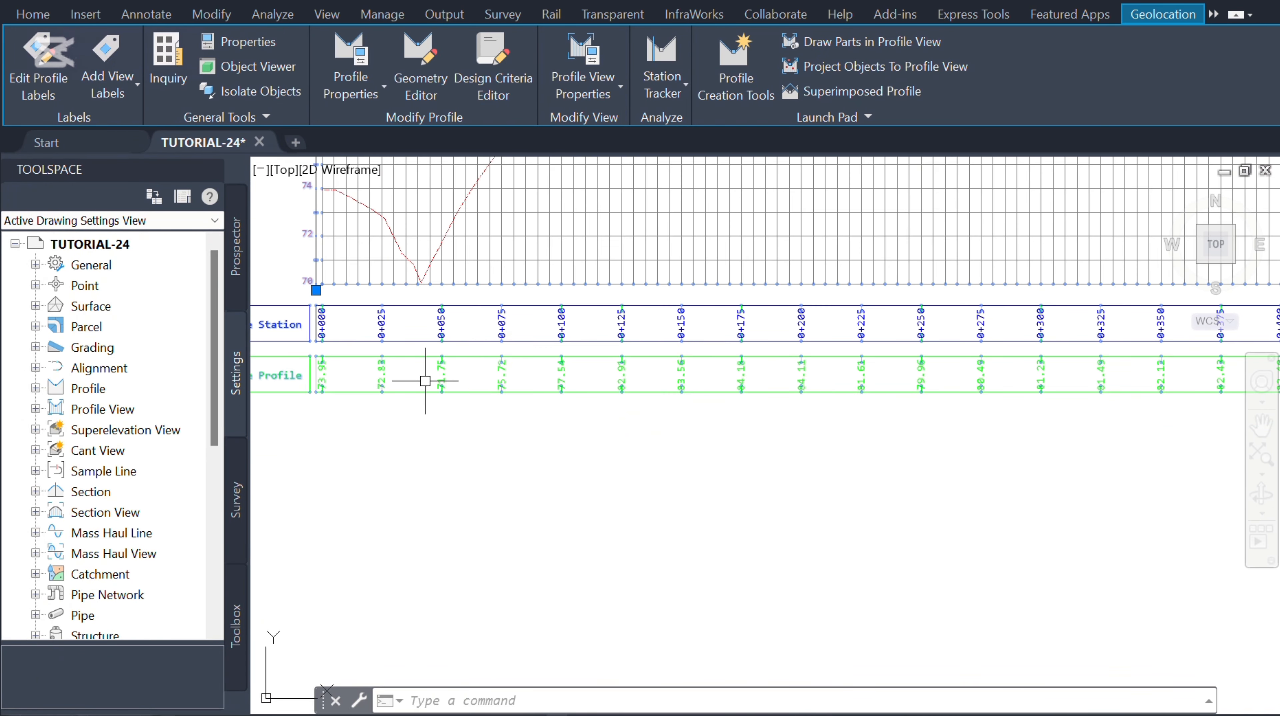
scroll(405, 373, down, 2)
scroll(634, 354, down, 2)
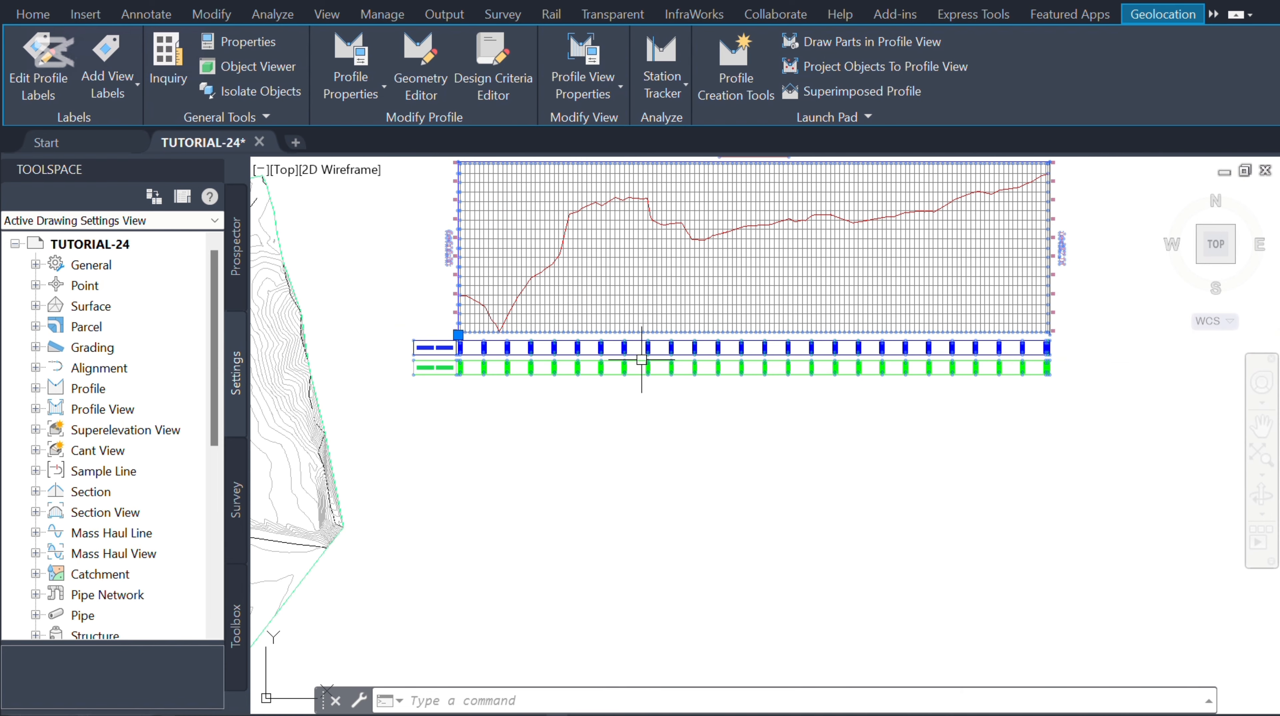
scroll(543, 522, down, 2)
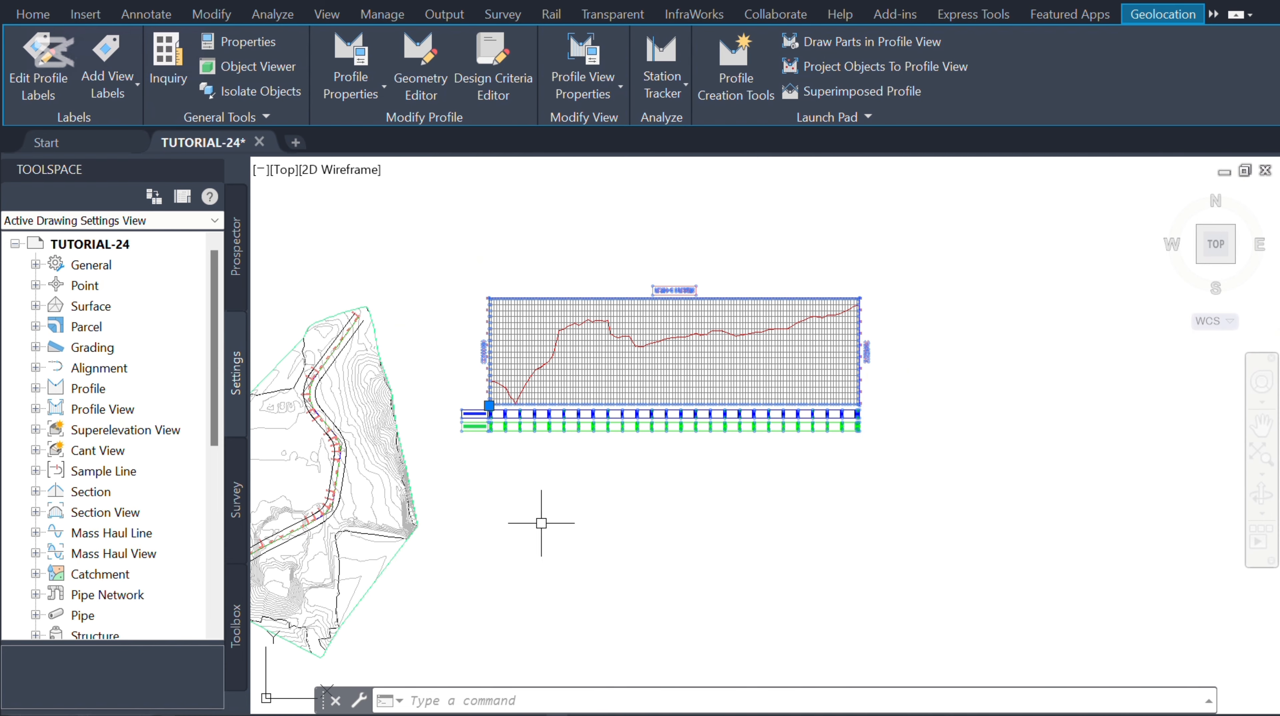
scroll(462, 334, up, 2)
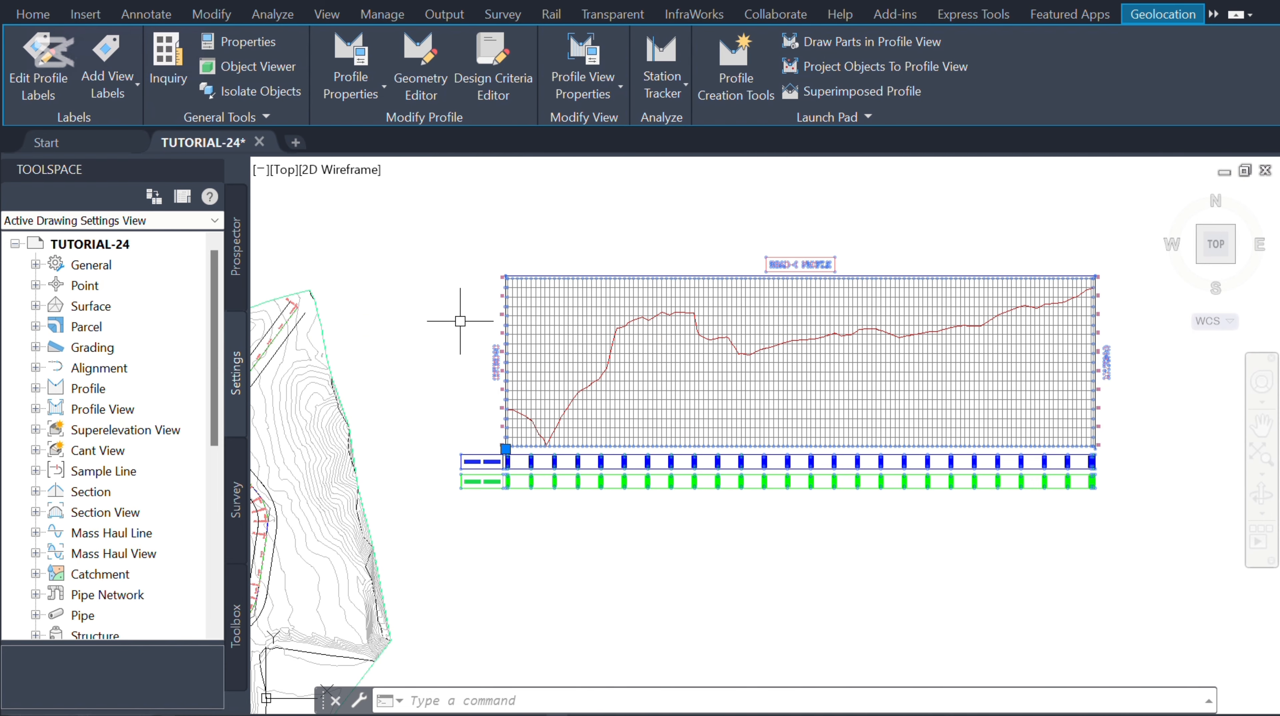